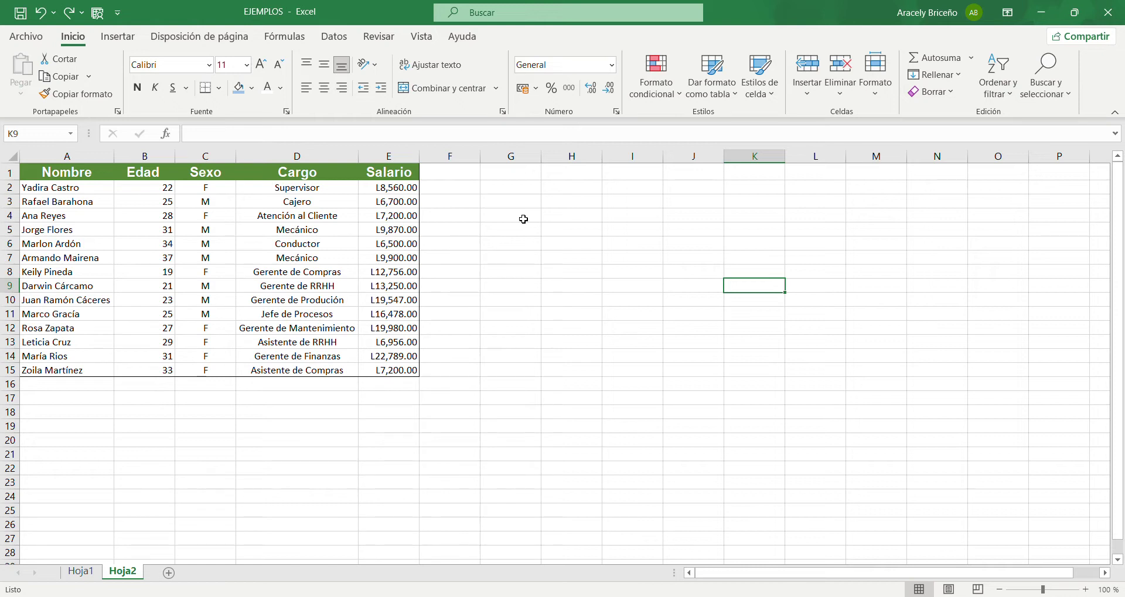
Create a pivot table from the range A1:E15 and place it on the existing sheet at cell G2
{"action": "left_click", "coordinate": [403, 371]}
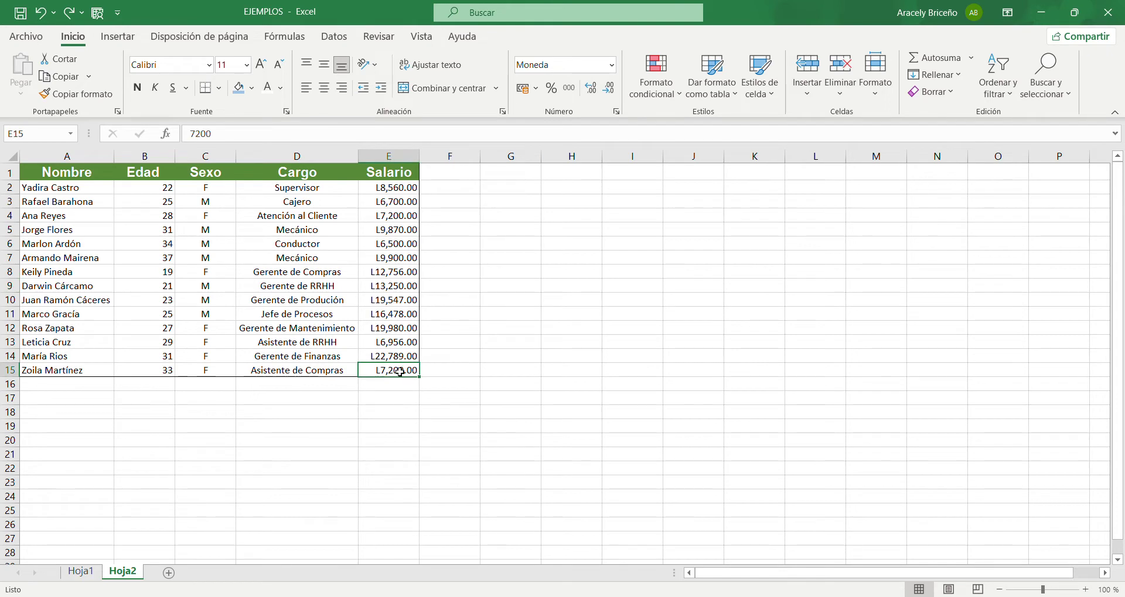
{"action": "left_click_drag", "start_coordinate": [402, 370], "coordinate": [29, 168]}
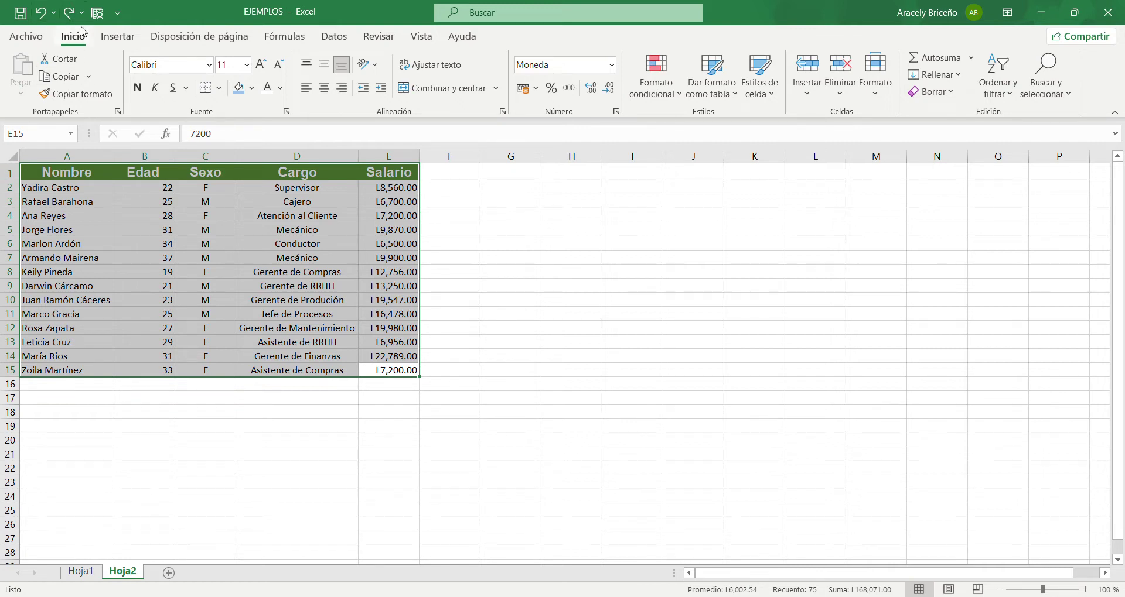
{"action": "left_click", "coordinate": [102, 34]}
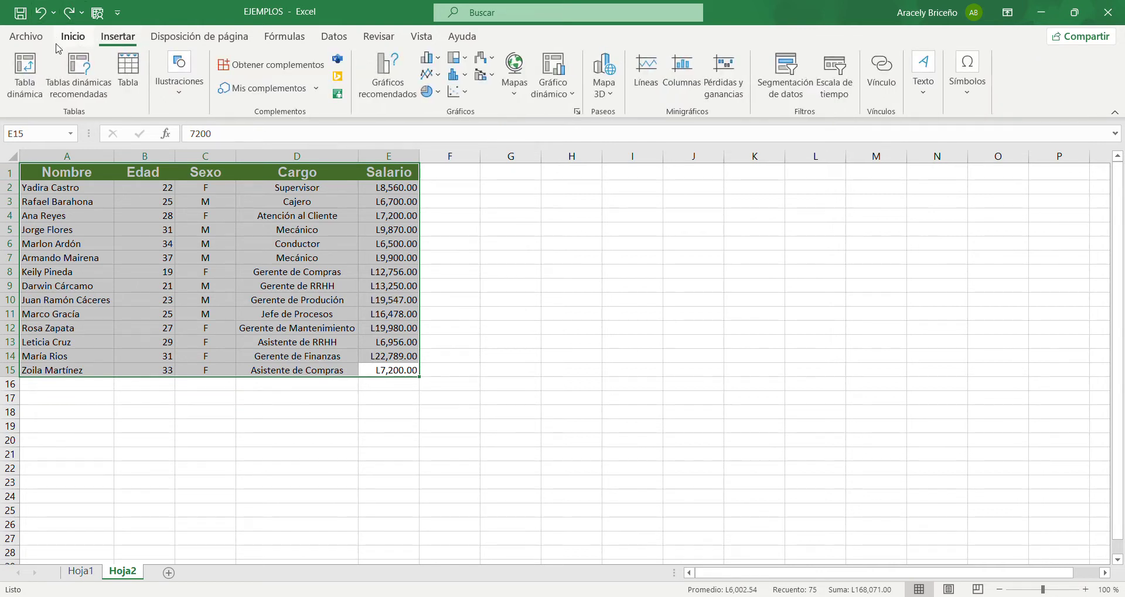
{"action": "left_click", "coordinate": [27, 86]}
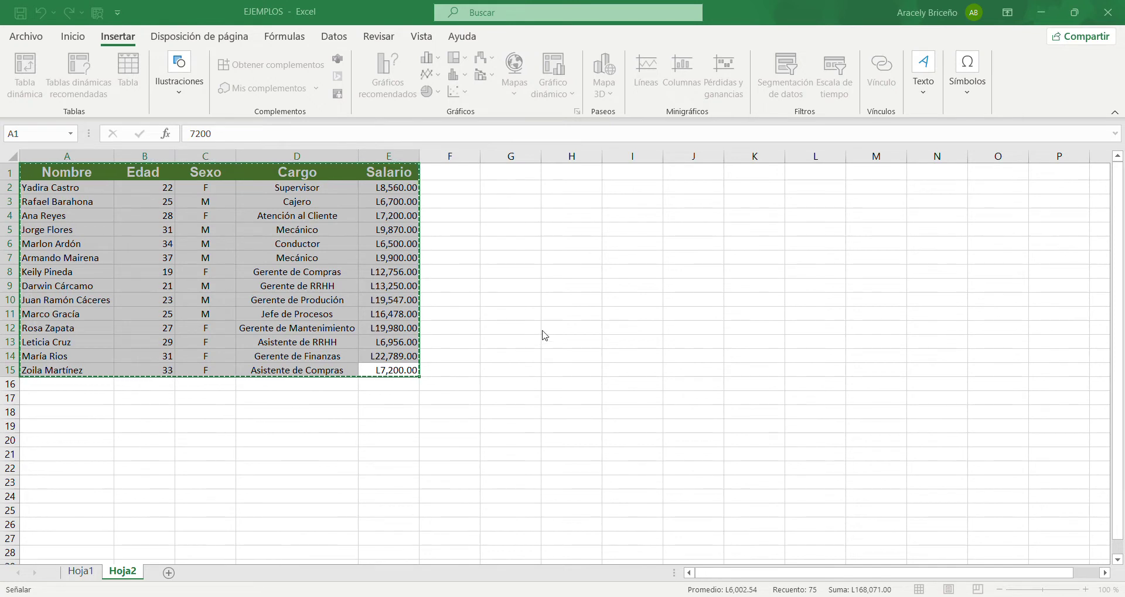
{"action": "left_click", "coordinate": [438, 375]}
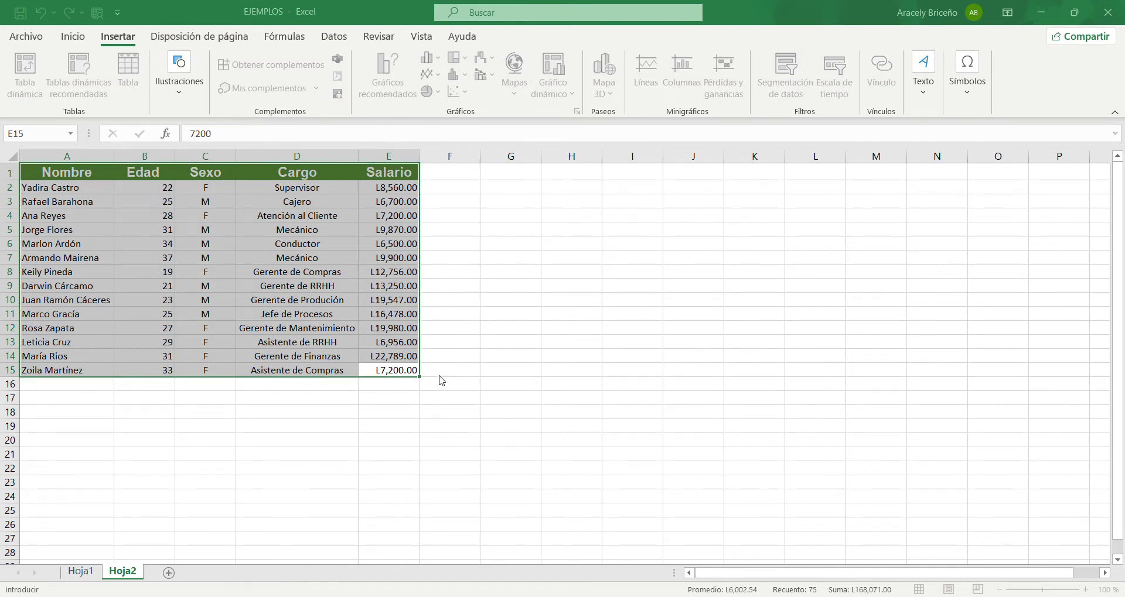
{"action": "left_click", "coordinate": [520, 189]}
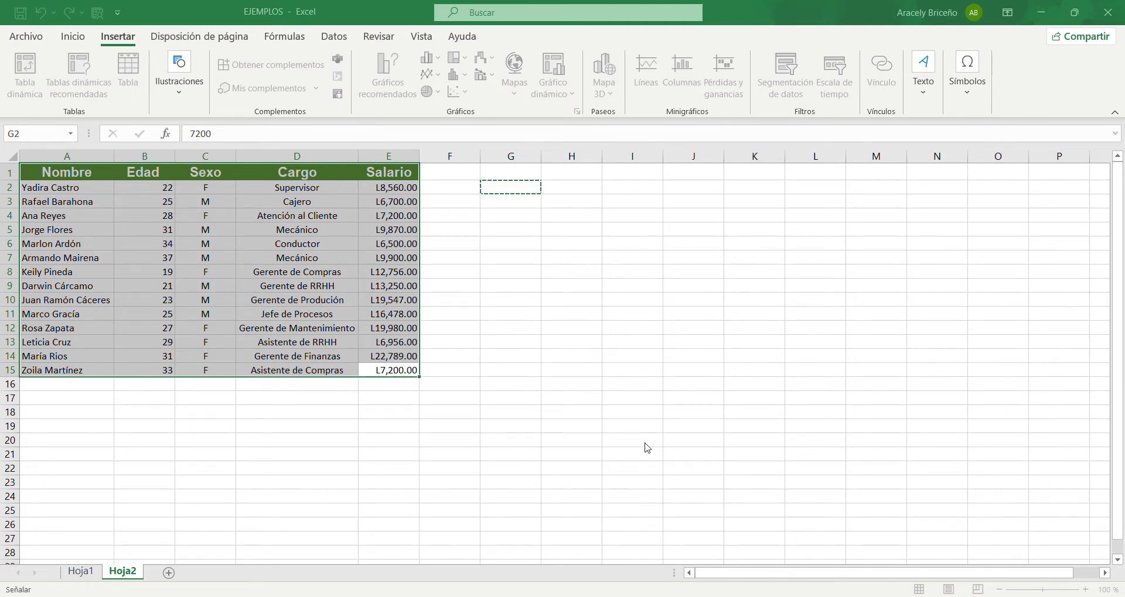
{"action": "key", "text": "Return"}
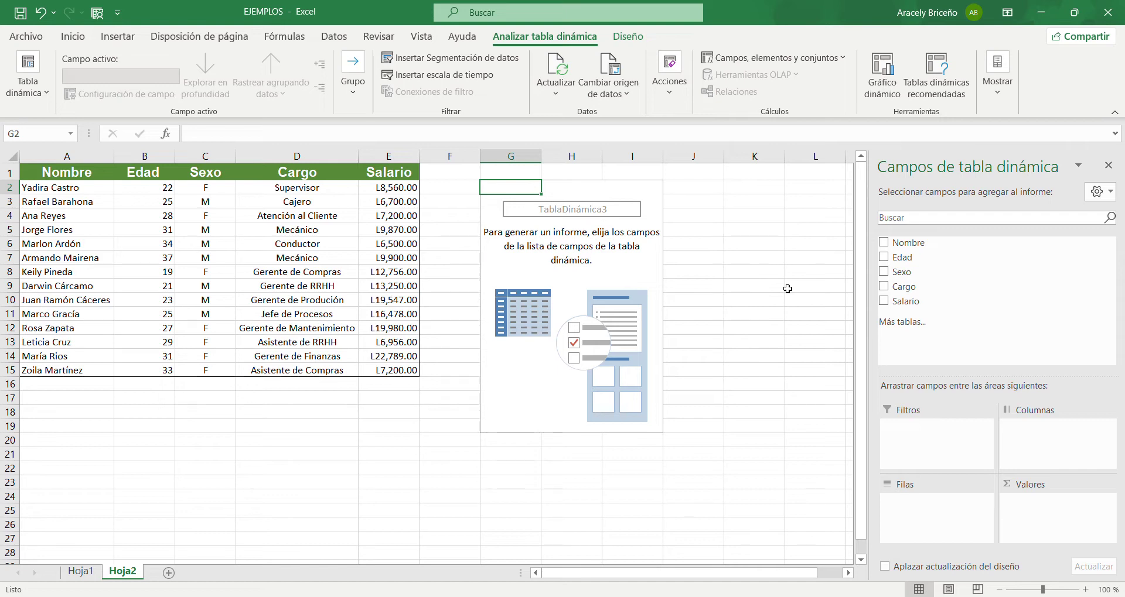
Add Cargo and Sexo to the pivot table, keeping Sexo as the row field and counting Cargo as the value
{"action": "left_click", "coordinate": [884, 286]}
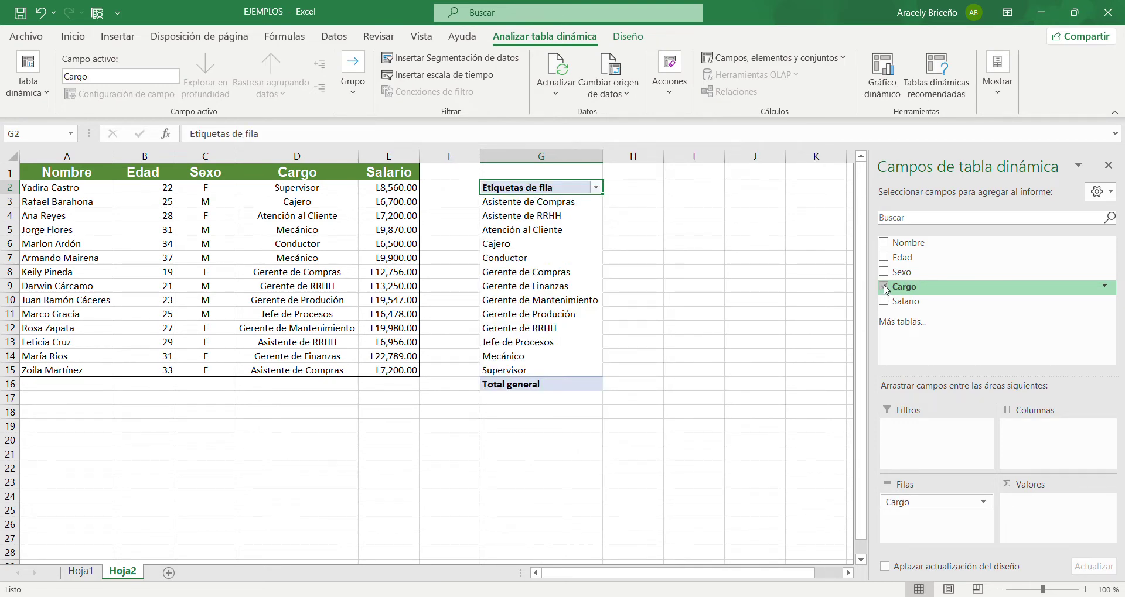
{"action": "left_click", "coordinate": [884, 275]}
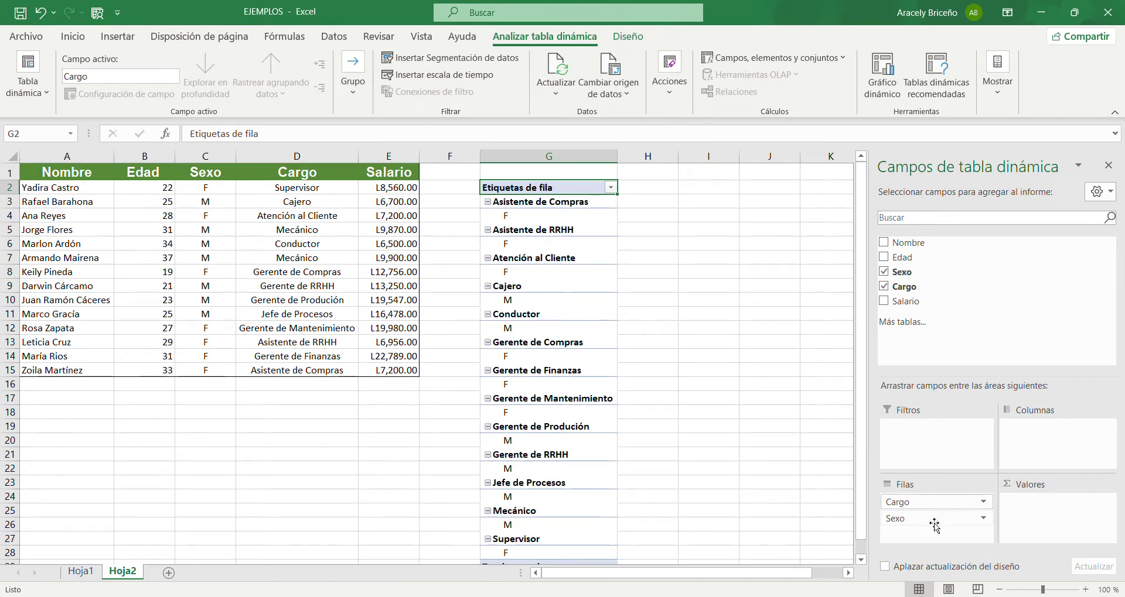
{"action": "mouse_move", "coordinate": [934, 518]}
{"action": "left_mouse_down"}
{"action": "mouse_move", "coordinate": [945, 514]}
{"action": "mouse_move", "coordinate": [935, 503]}
{"action": "left_mouse_up"}
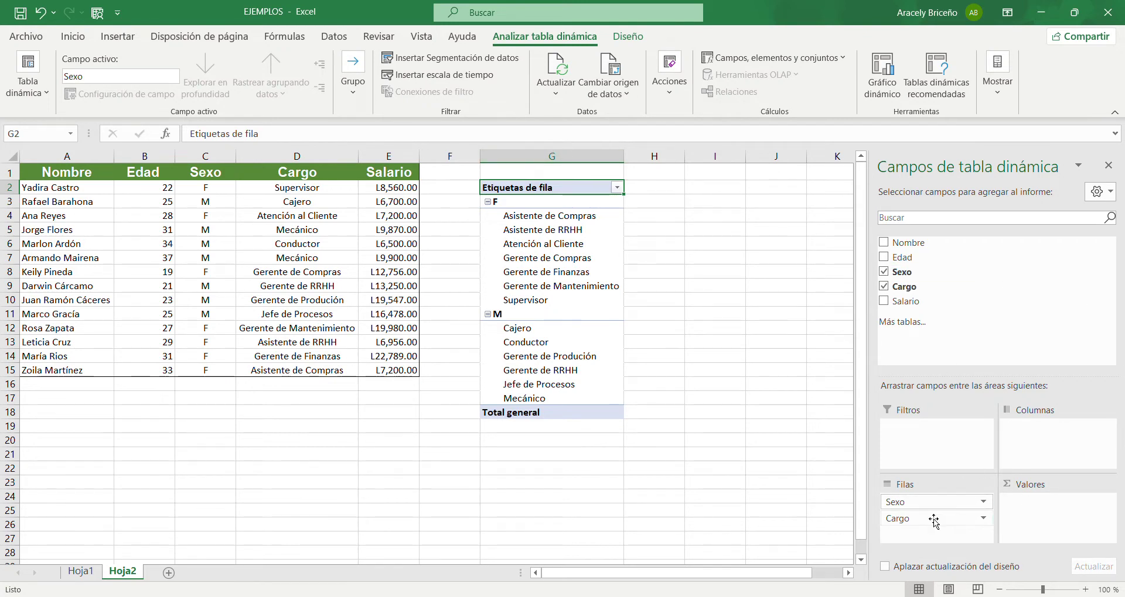
{"action": "left_click_drag", "start_coordinate": [931, 519], "coordinate": [1035, 510]}
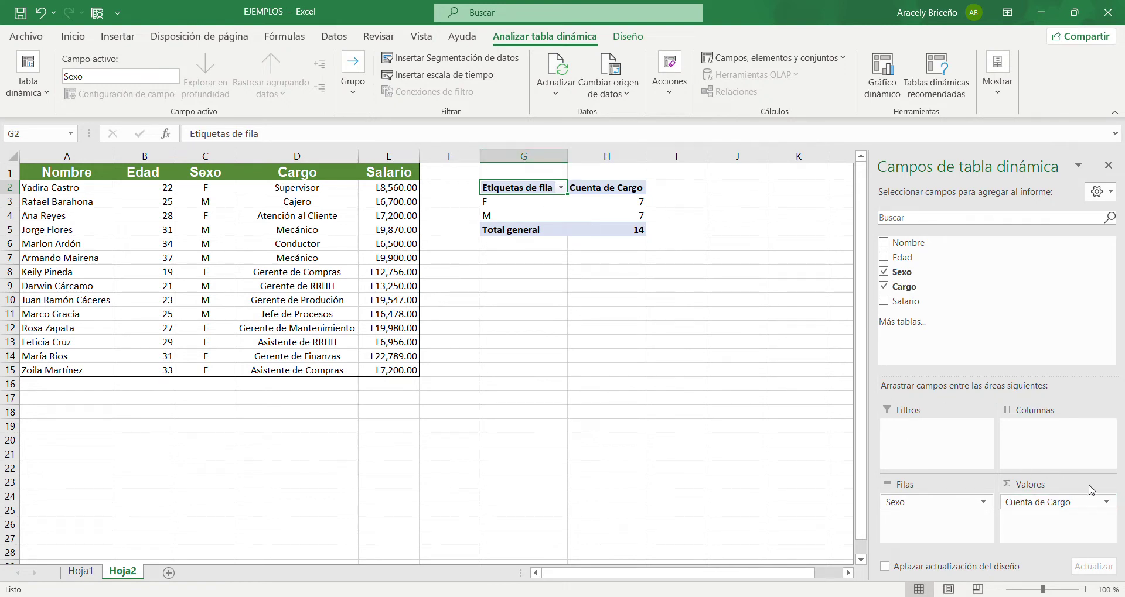
Return Cargo to the pivot rows and remove both Cargo and Sexo from the pivot table
{"action": "left_click_drag", "start_coordinate": [1107, 505], "coordinate": [947, 526]}
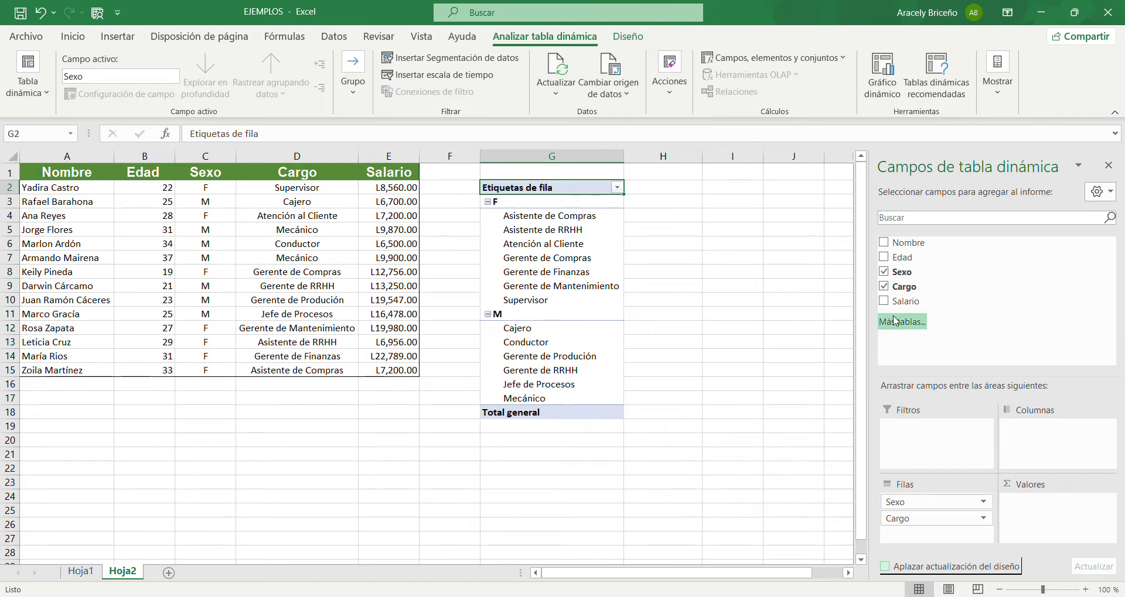
{"action": "left_click", "coordinate": [883, 287]}
{"action": "left_click", "coordinate": [884, 273]}
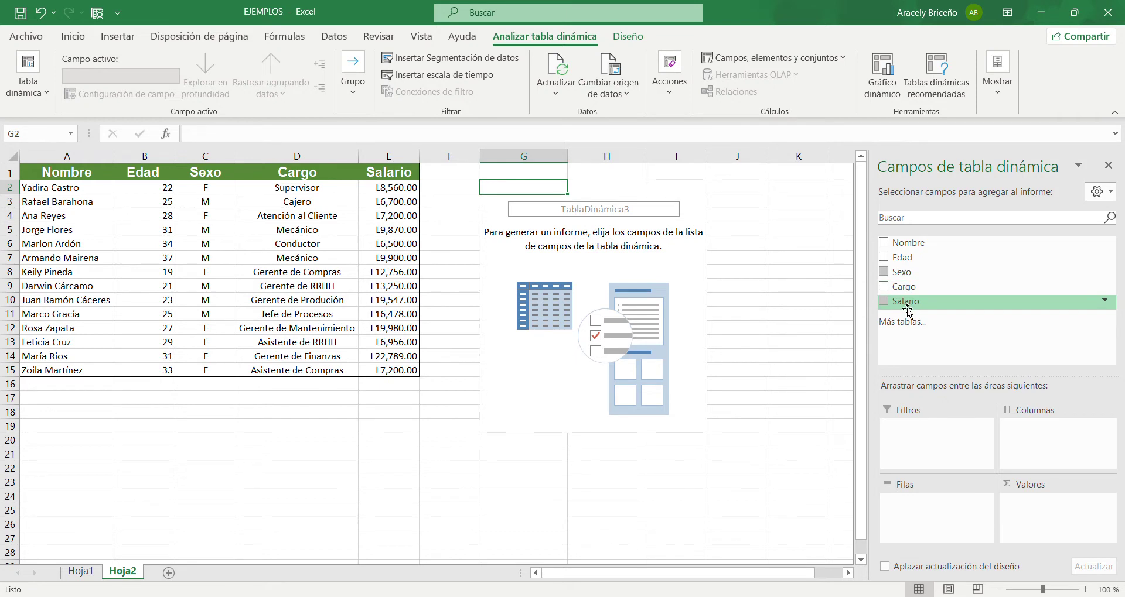
Set Sexo as the pivot table's row field and summarize Salario as an average (Promedio)
{"action": "left_click", "coordinate": [885, 274]}
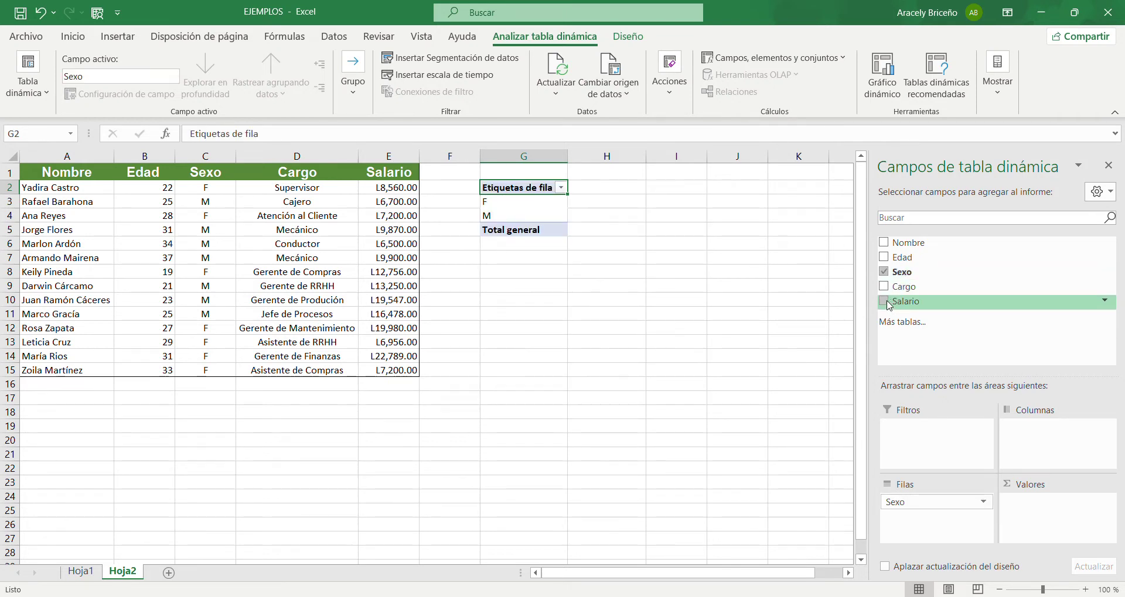
{"action": "left_click", "coordinate": [886, 303]}
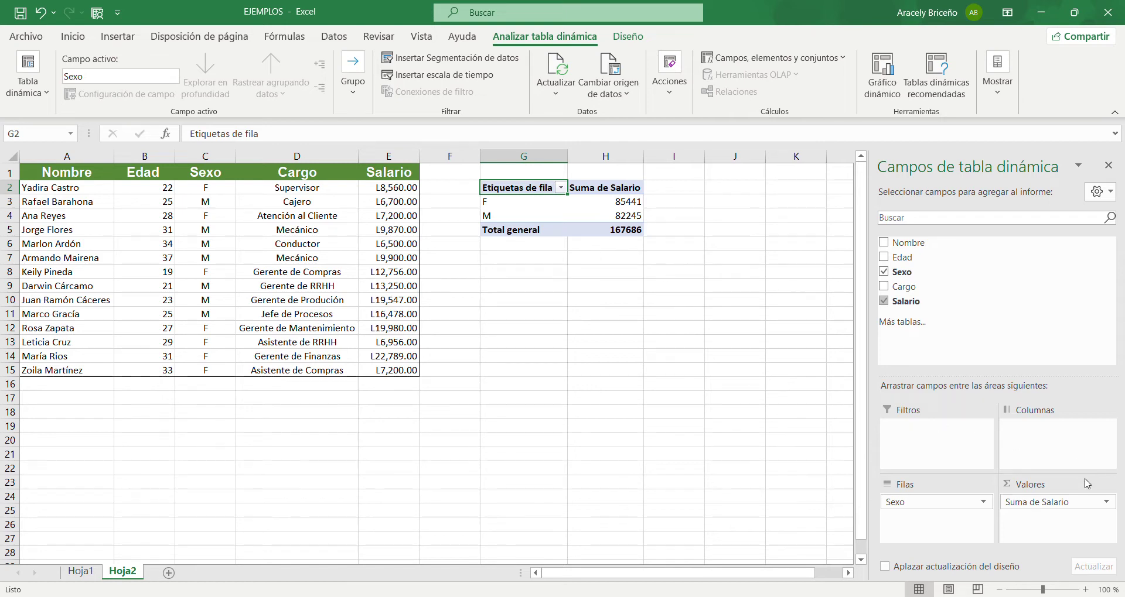
{"action": "left_click", "coordinate": [1107, 503]}
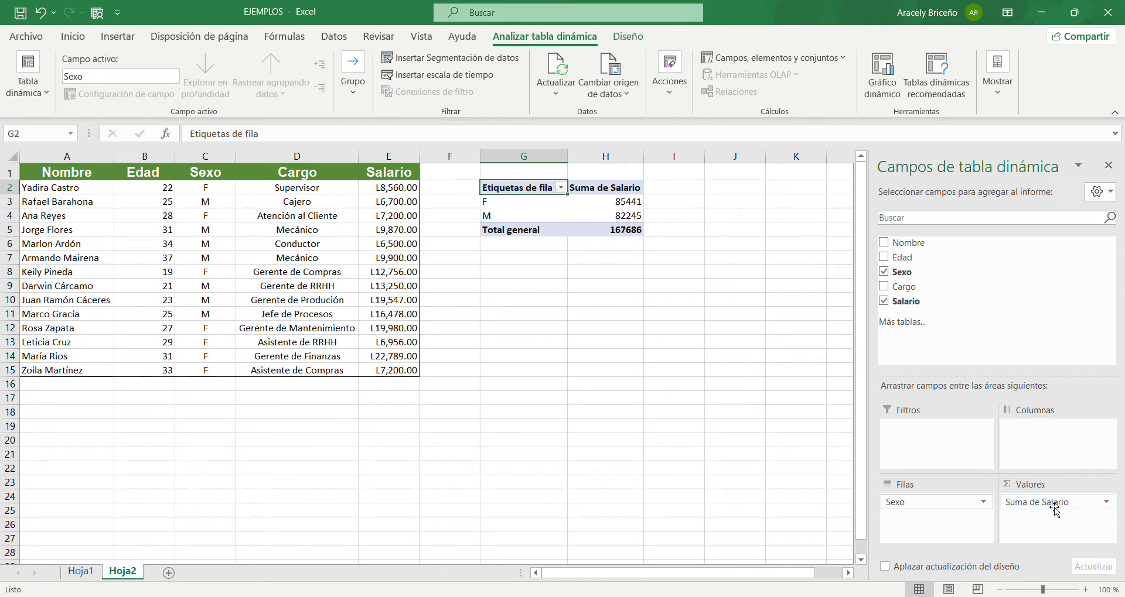
{"action": "left_click", "coordinate": [1107, 502]}
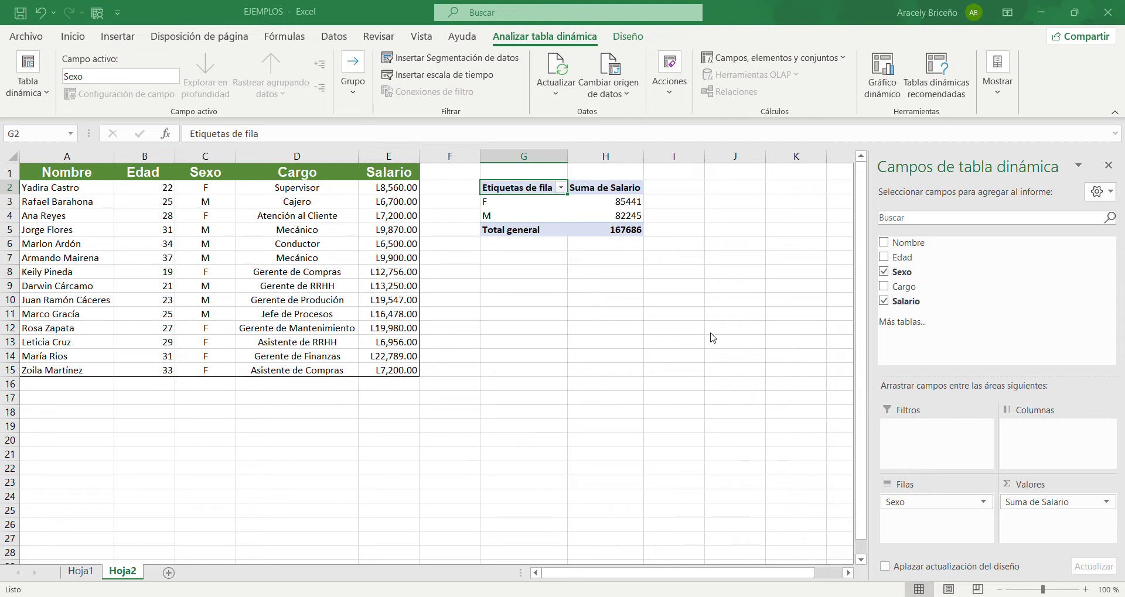
{"action": "left_click", "coordinate": [883, 397]}
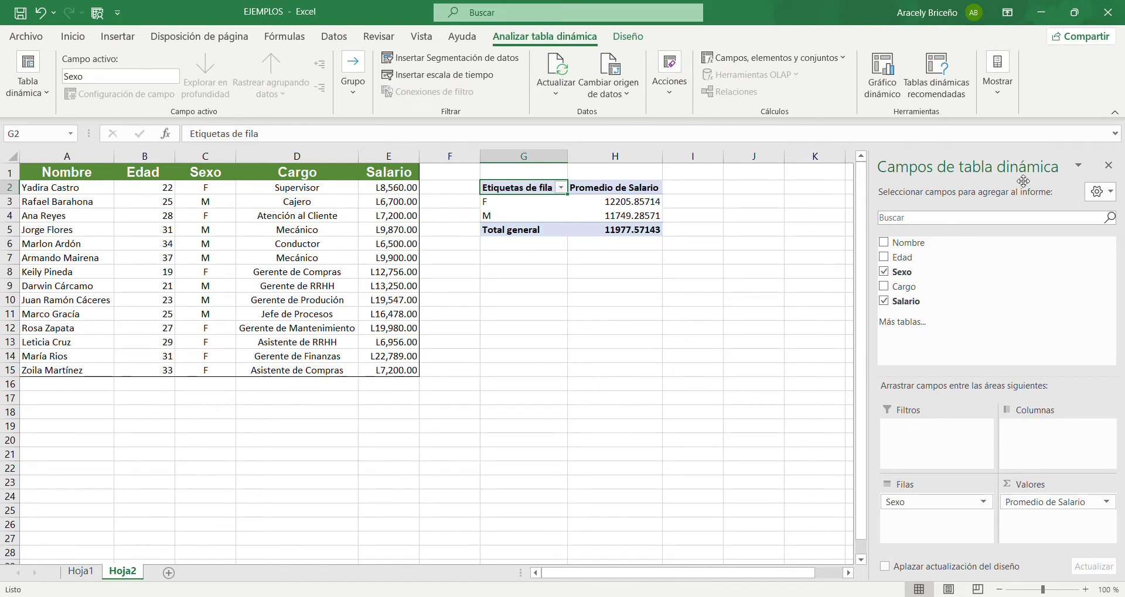
On sheet Hoja1, sort the PESO values in column A from largest to smallest
{"action": "left_click", "coordinate": [74, 576]}
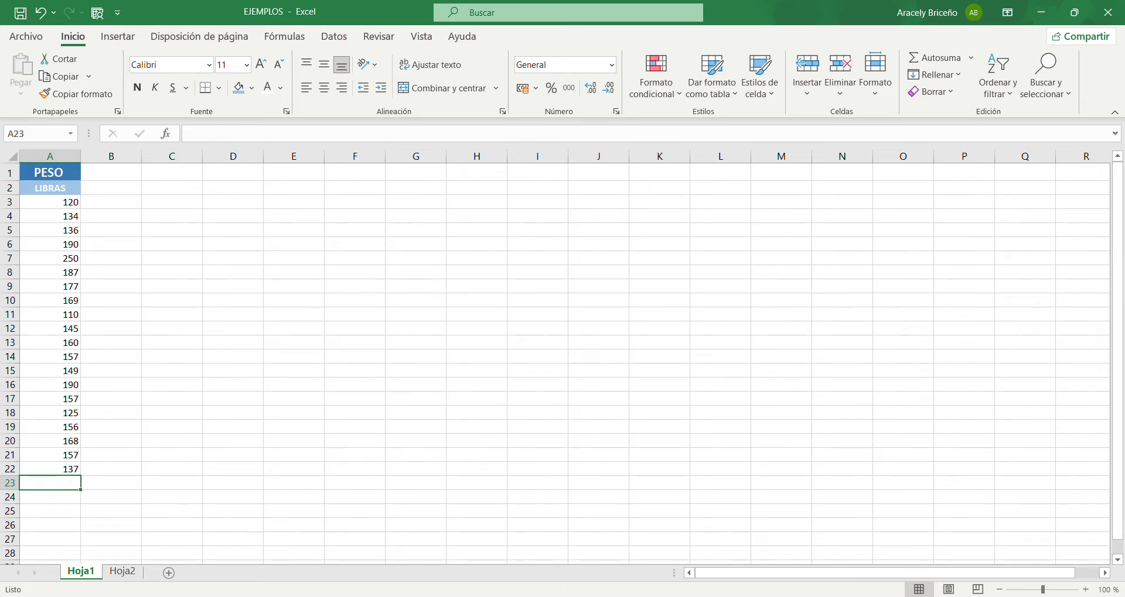
{"action": "left_click", "coordinate": [615, 373]}
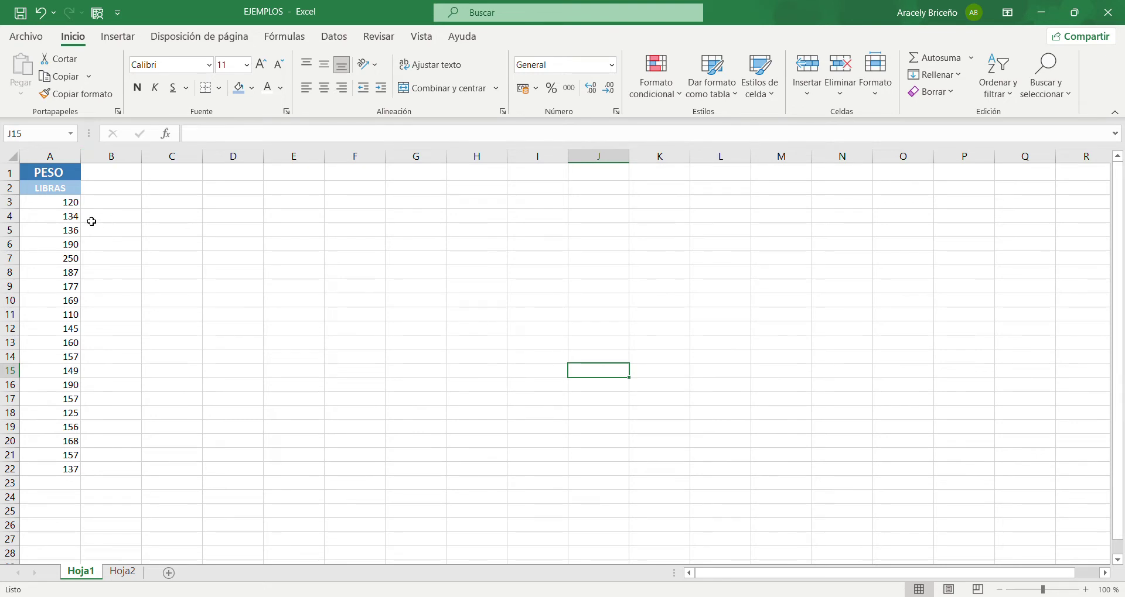
{"action": "left_click", "coordinate": [73, 166]}
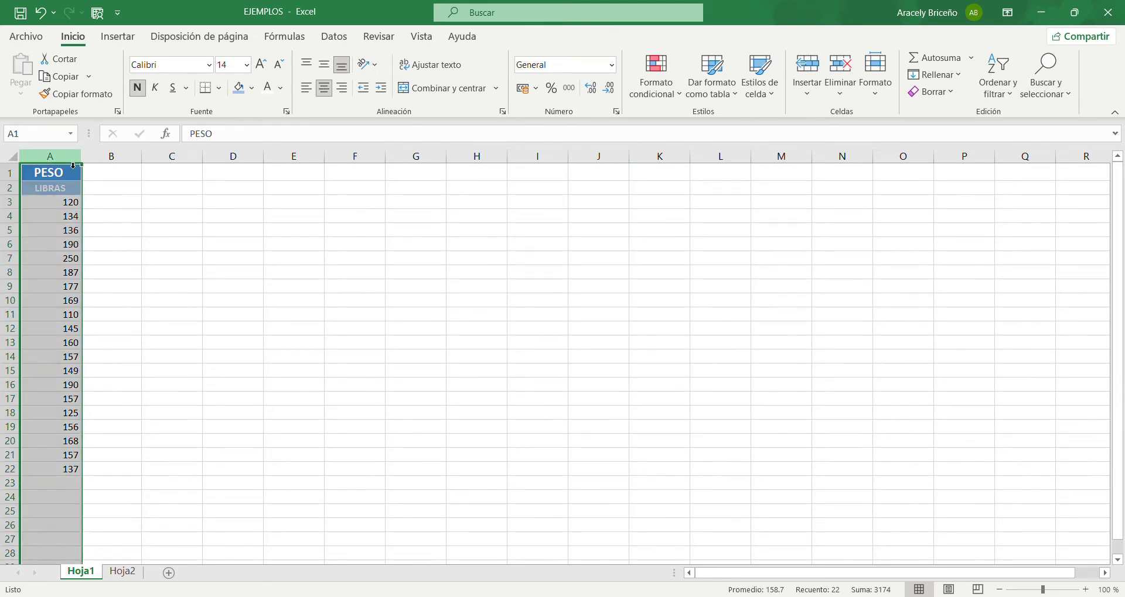
{"action": "left_click", "coordinate": [1005, 101]}
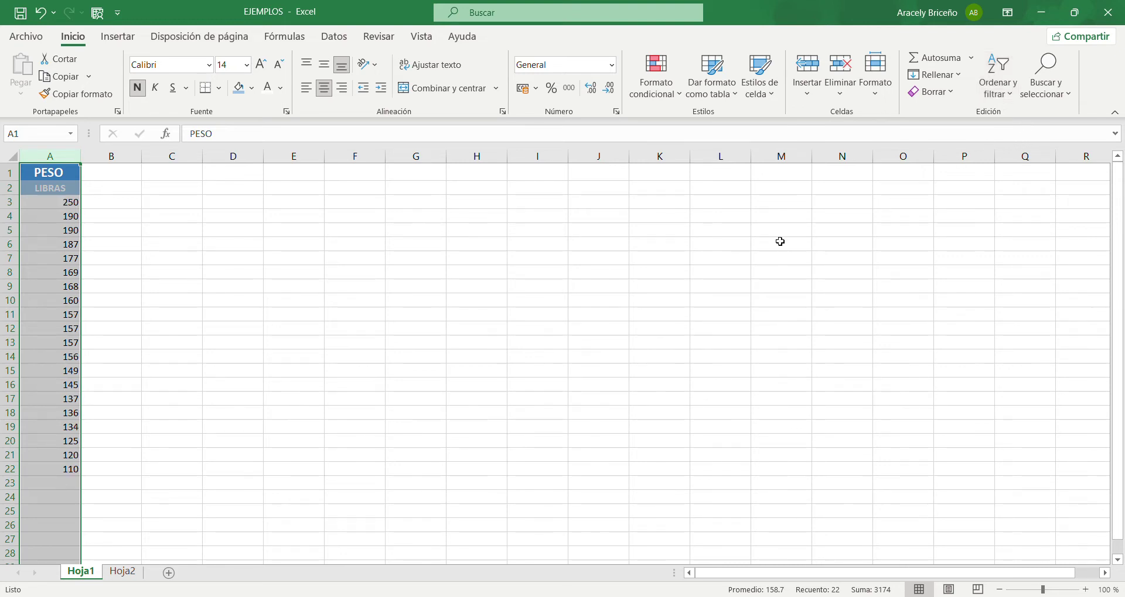
{"action": "left_click", "coordinate": [106, 245]}
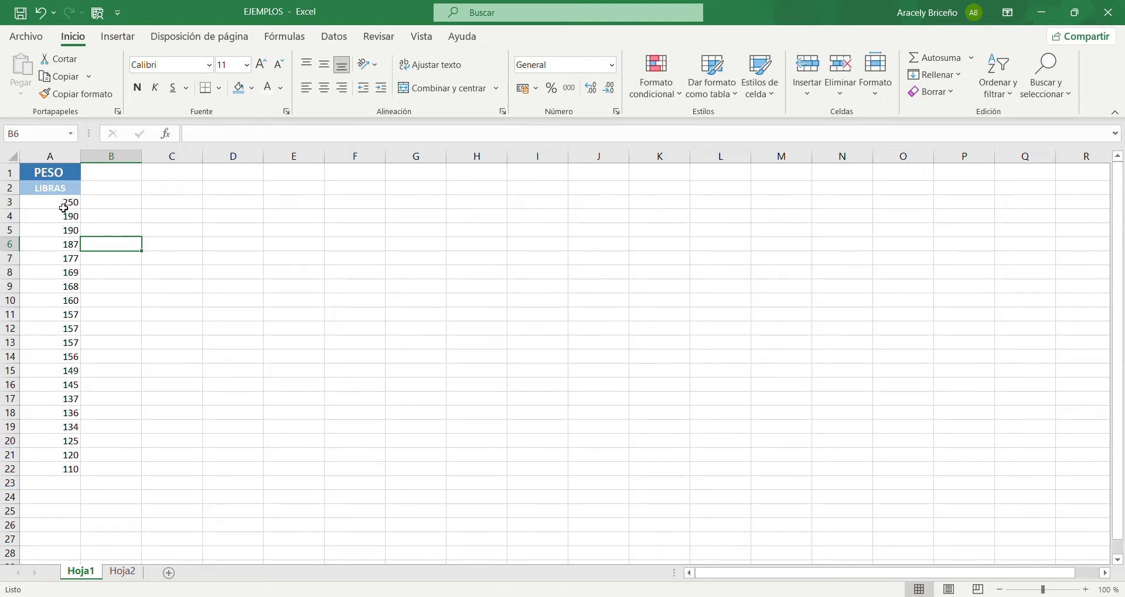
Highlight the highest weight in A3 and the lowest weight in A22 with a gold fill
{"action": "left_click", "coordinate": [65, 209]}
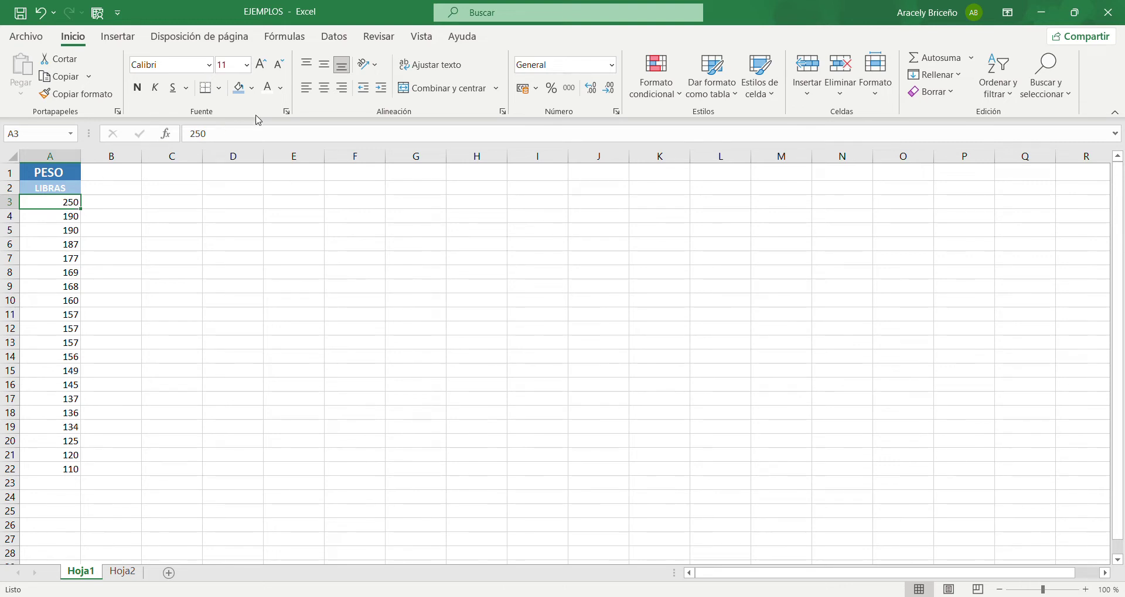
{"action": "left_click", "coordinate": [318, 130]}
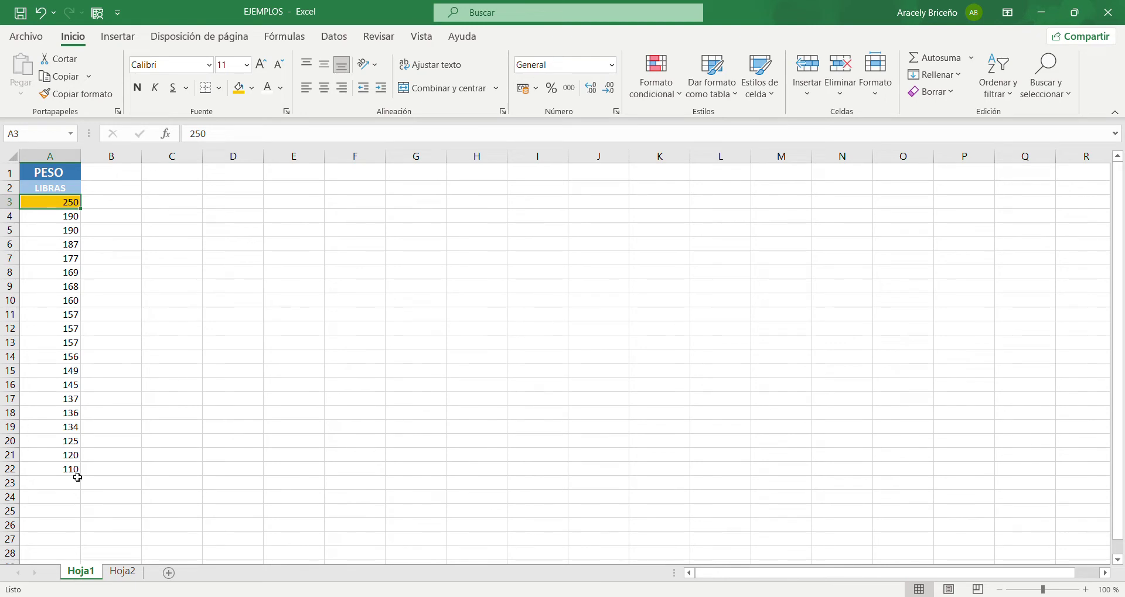
{"action": "left_click", "coordinate": [77, 475]}
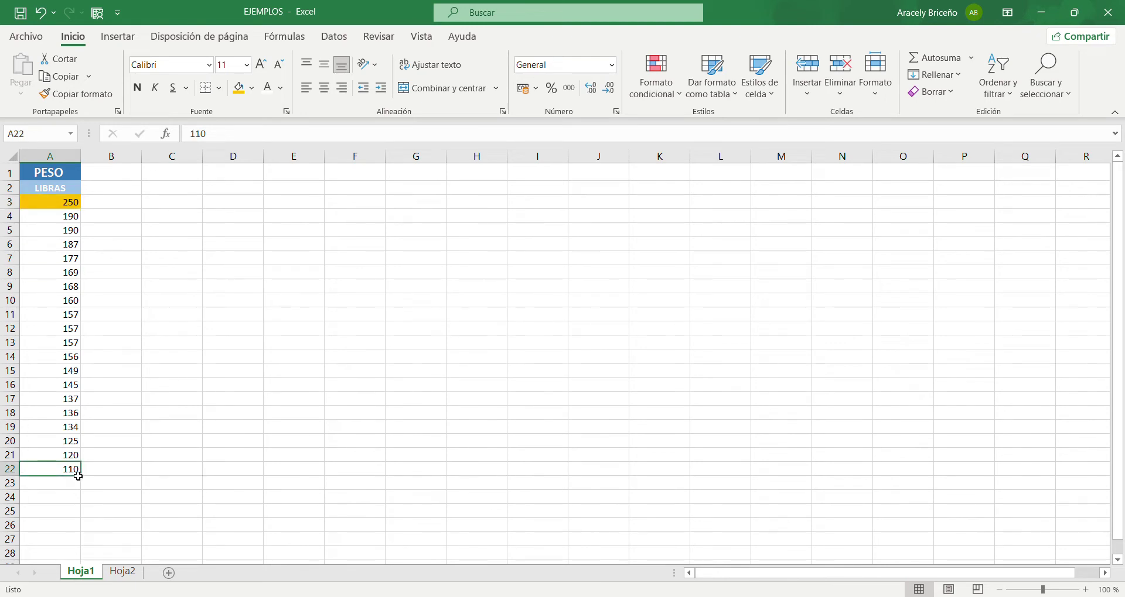
{"action": "left_click", "coordinate": [239, 88]}
{"action": "left_click", "coordinate": [293, 341]}
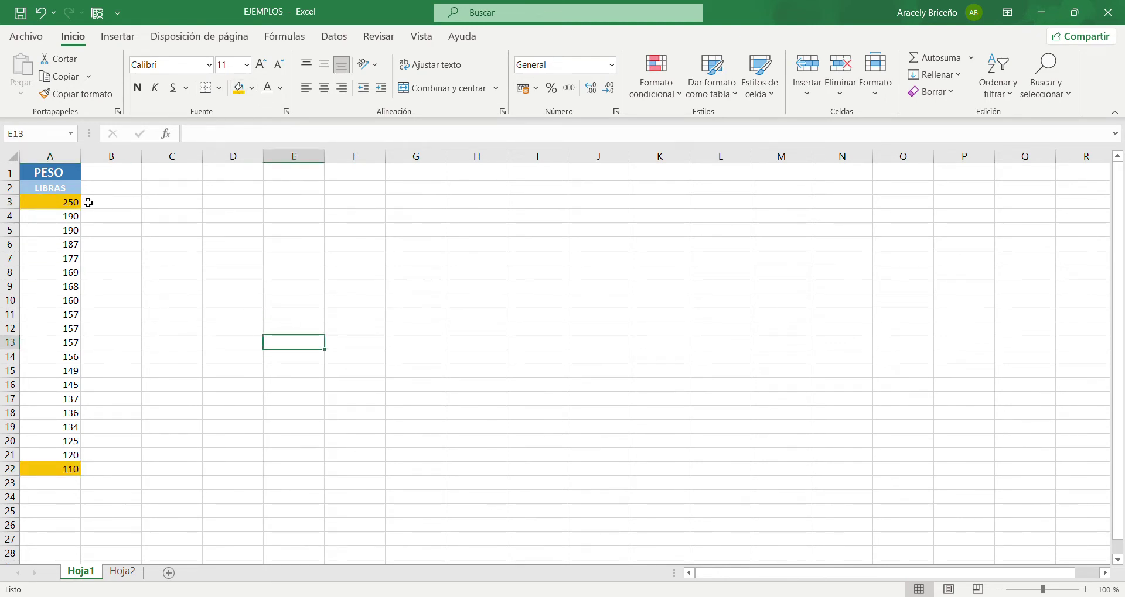
Enter the label "Número de datos" in C3 and widen column C to fit it
{"action": "left_click", "coordinate": [167, 204]}
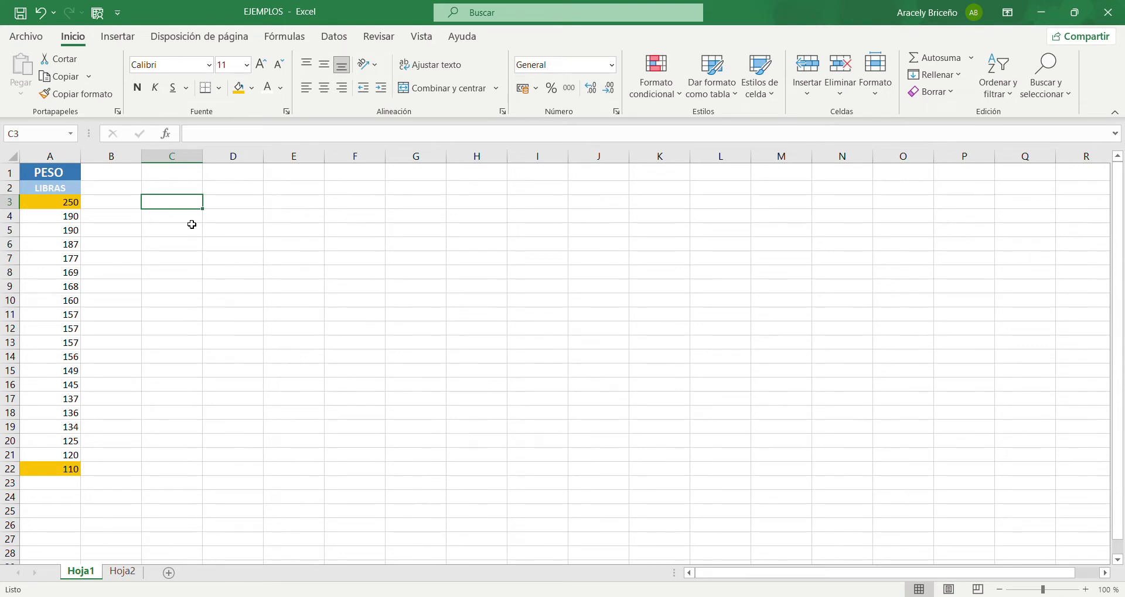
{"action": "type", "text": "Núme"}
{"action": "key", "text": "BackSpace"}
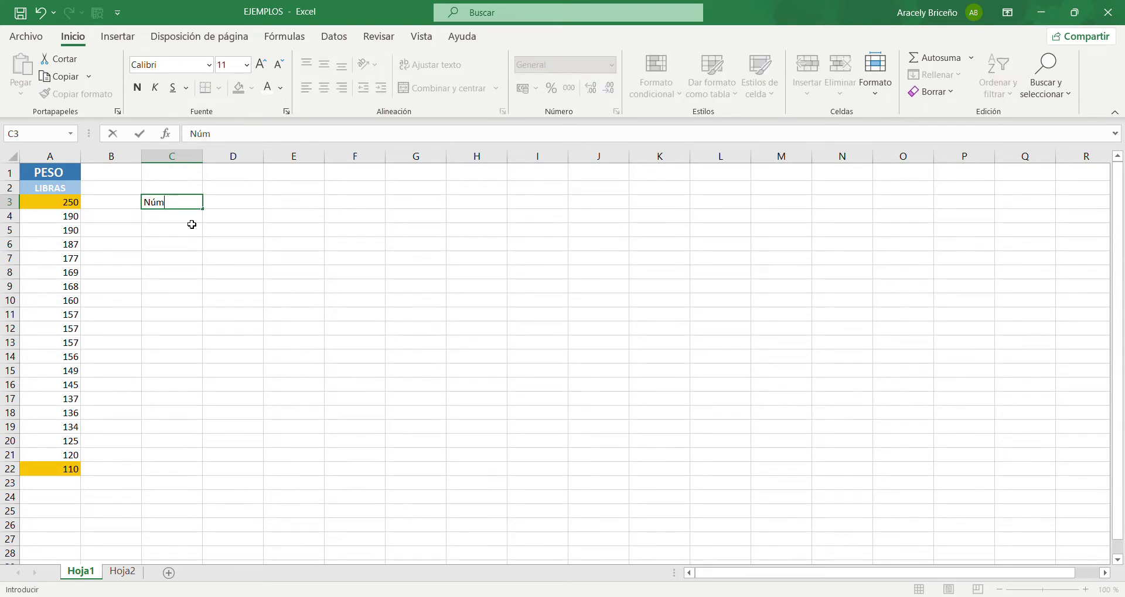
{"action": "type", "text": "ero de datos"}
{"action": "key", "text": "Tab"}
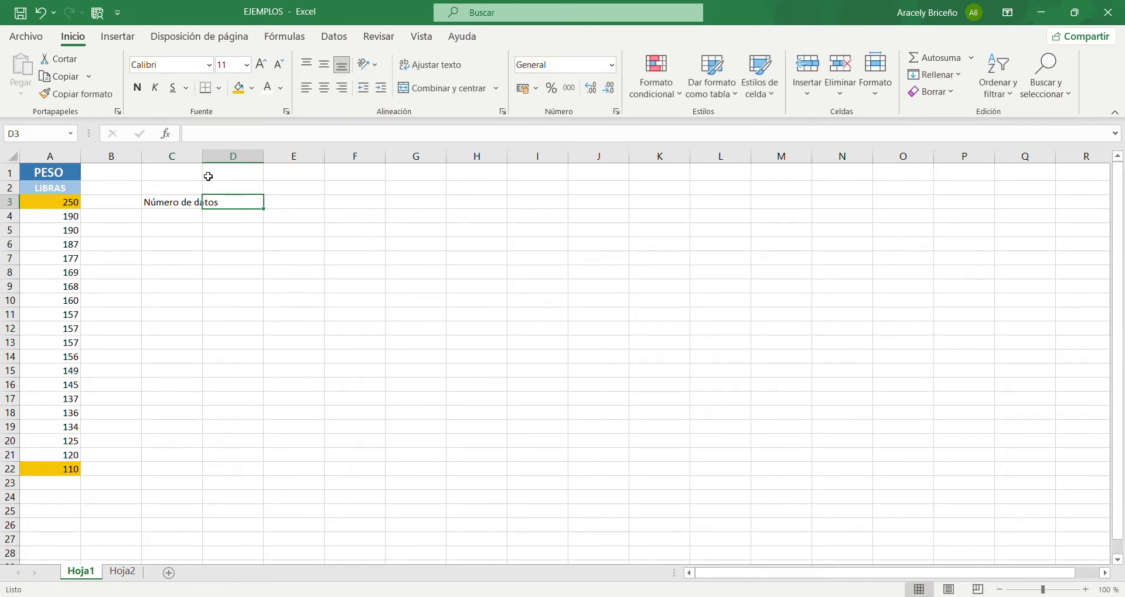
{"action": "left_click_drag", "start_coordinate": [203, 155], "coordinate": [230, 156]}
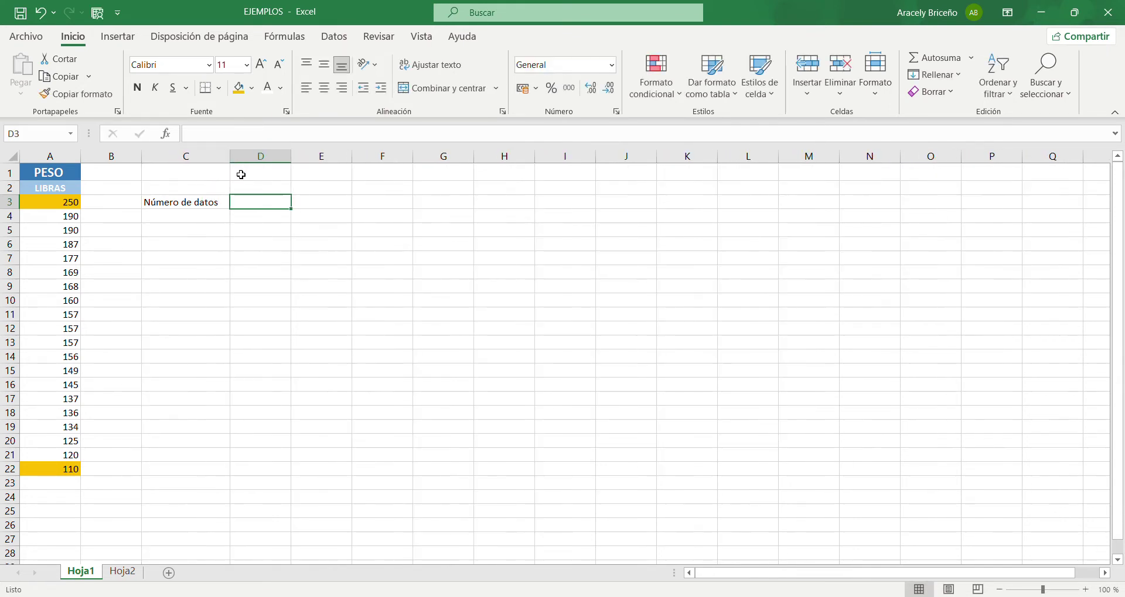
Count the weight values in D3 with the formula =CONTAR(A3:A22)
{"action": "double_click", "coordinate": [264, 206]}
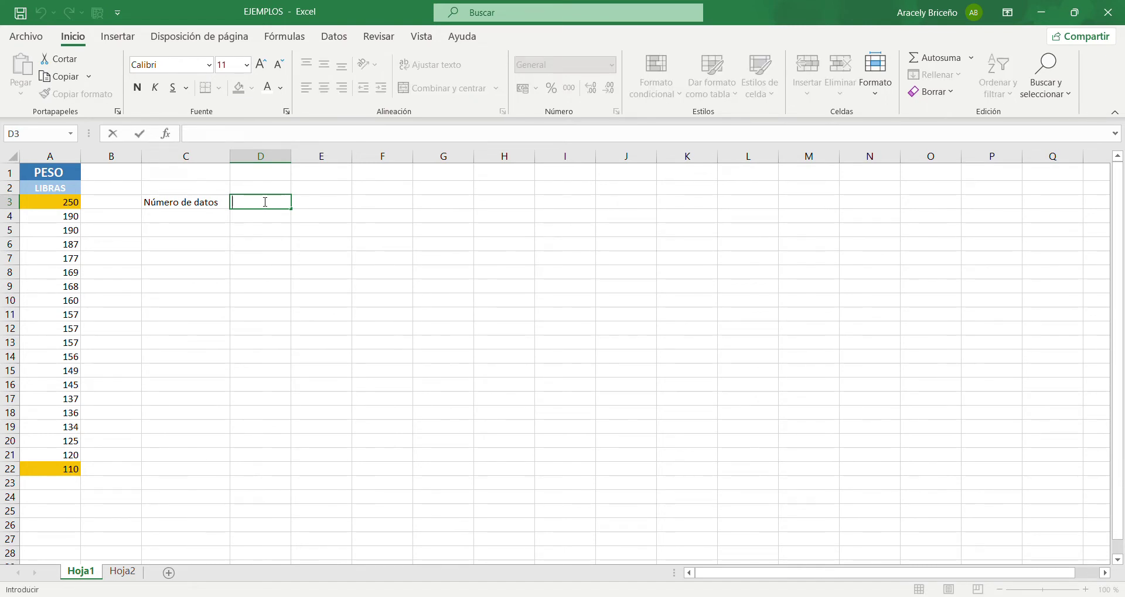
{"action": "type", "text": "=con"}
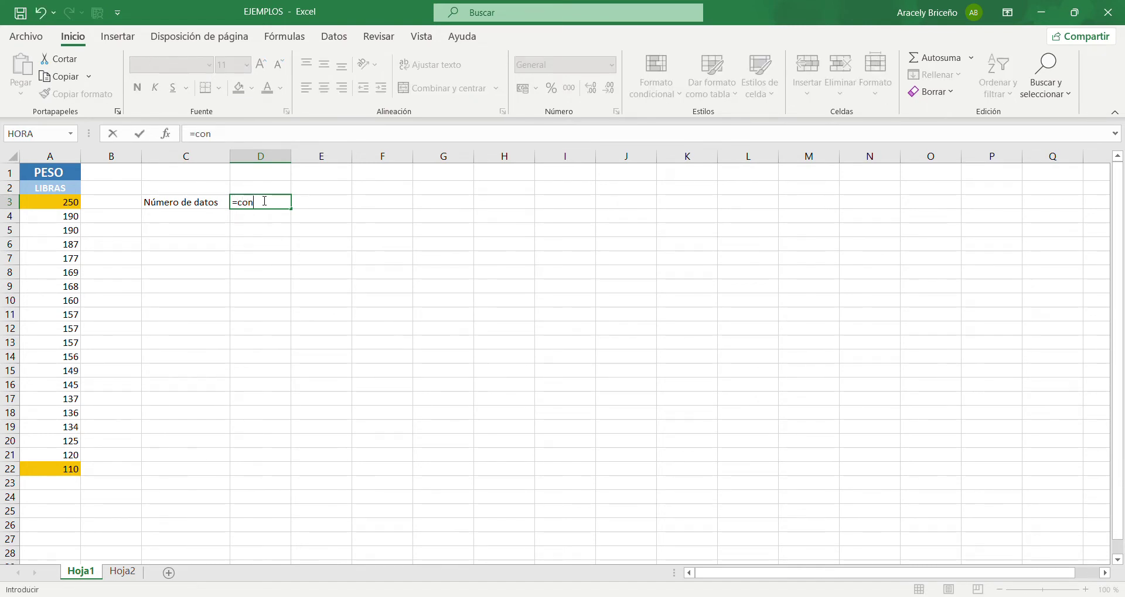
{"action": "type", "text": "tar("}
{"action": "left_click", "coordinate": [73, 208]}
{"action": "left_click_drag", "start_coordinate": [73, 208], "coordinate": [72, 472]}
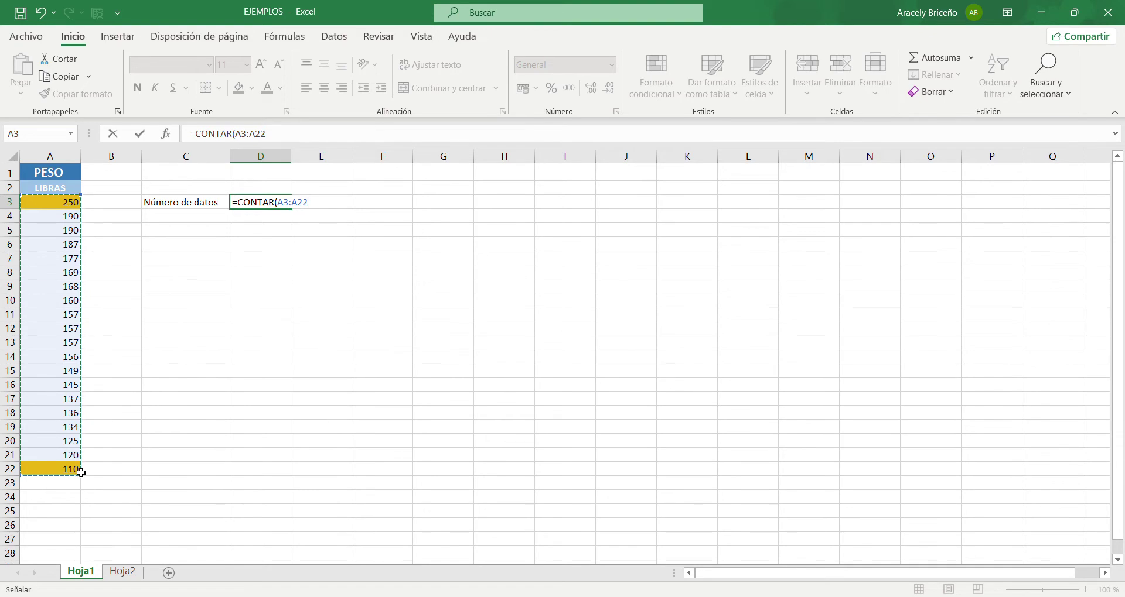
{"action": "type", "text": ")"}
{"action": "key", "text": "Return"}
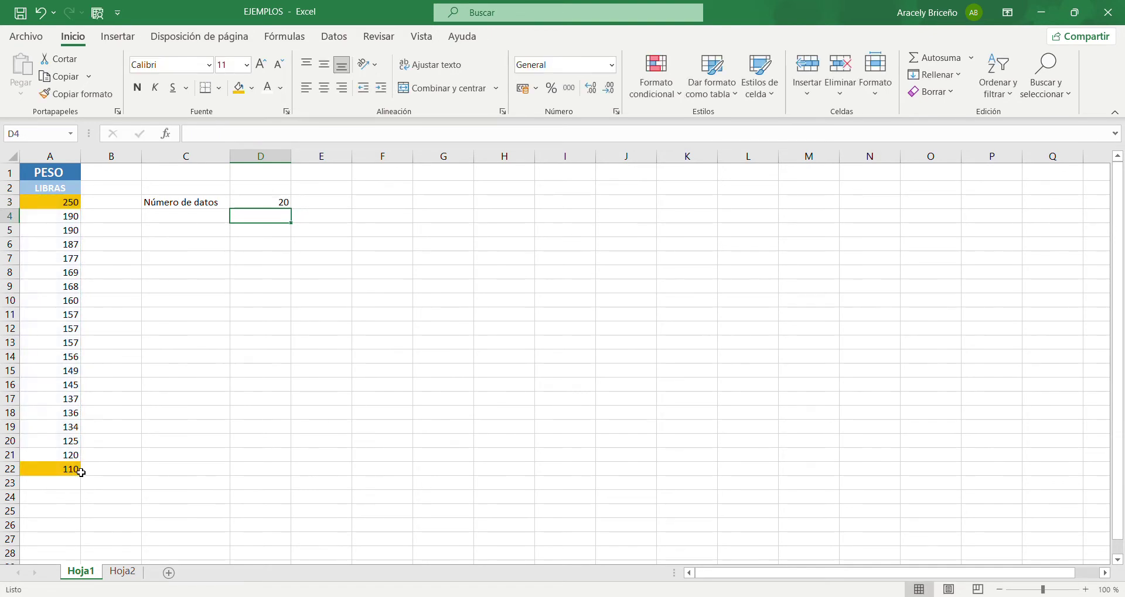
Make the "Número de datos" label in C3 bold
{"action": "left_click", "coordinate": [164, 206]}
{"action": "left_click", "coordinate": [137, 87]}
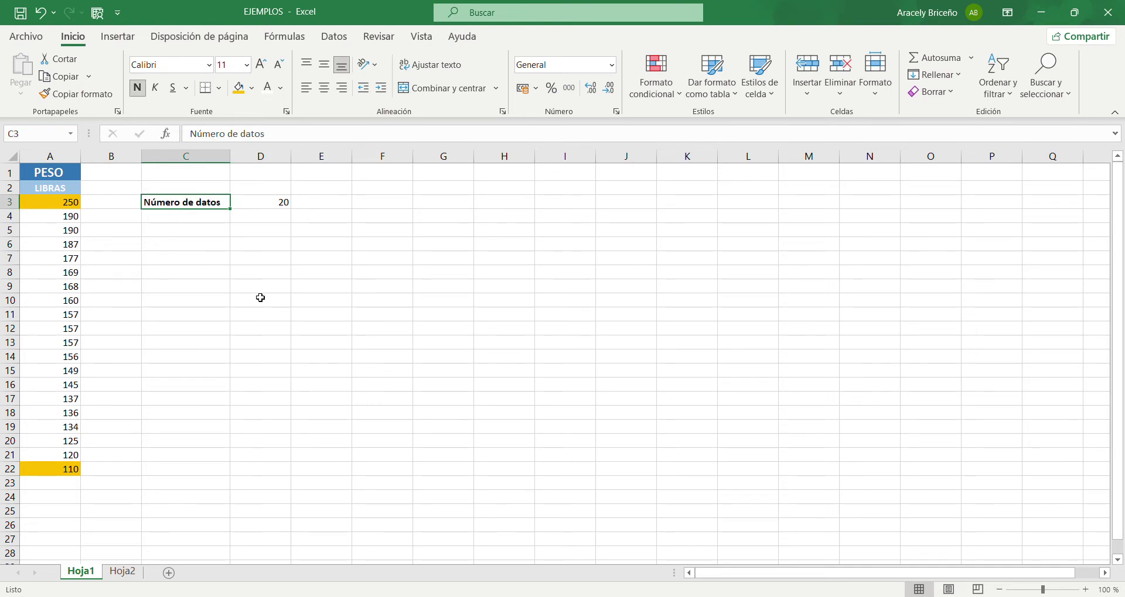
{"action": "left_click", "coordinate": [273, 204]}
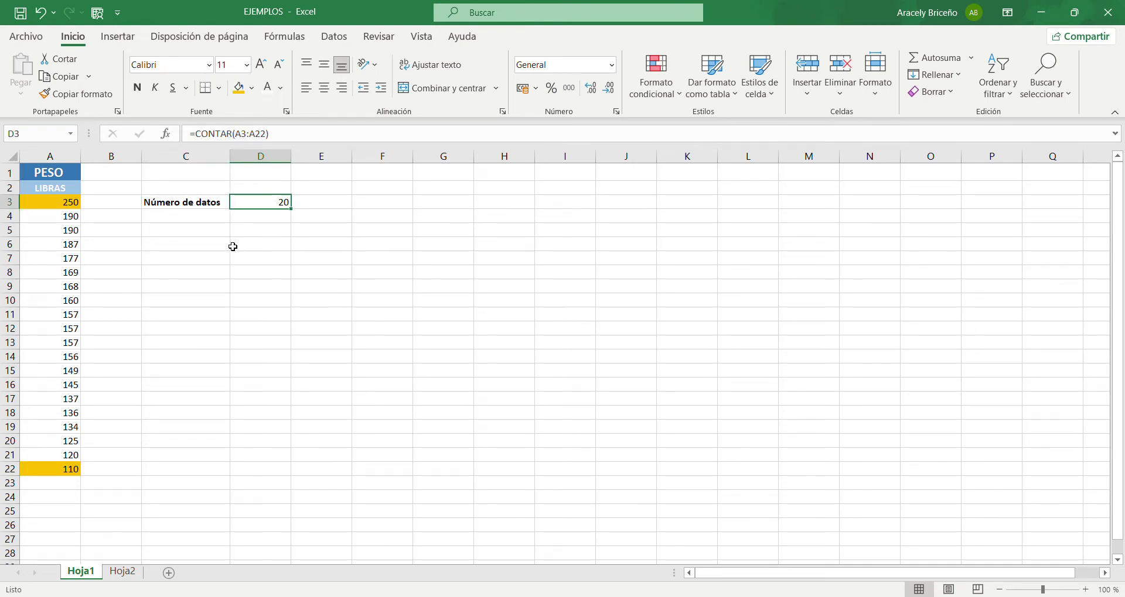
Enter the labels "Mínimo" in C4 and "Máximo" in C5
{"action": "left_click", "coordinate": [212, 216]}
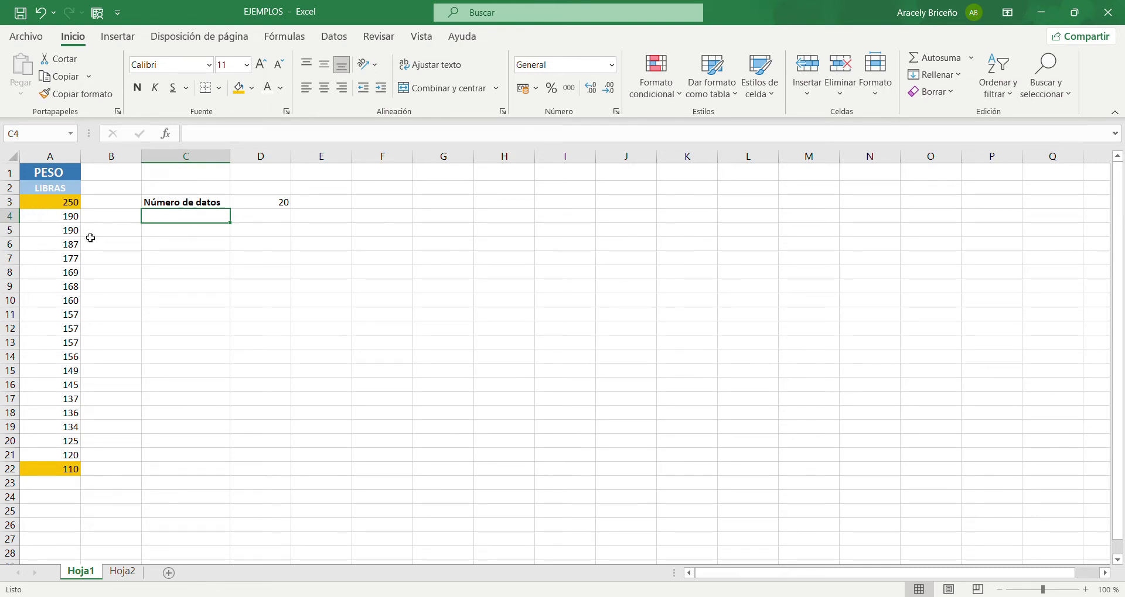
{"action": "type", "text": "Mín"}
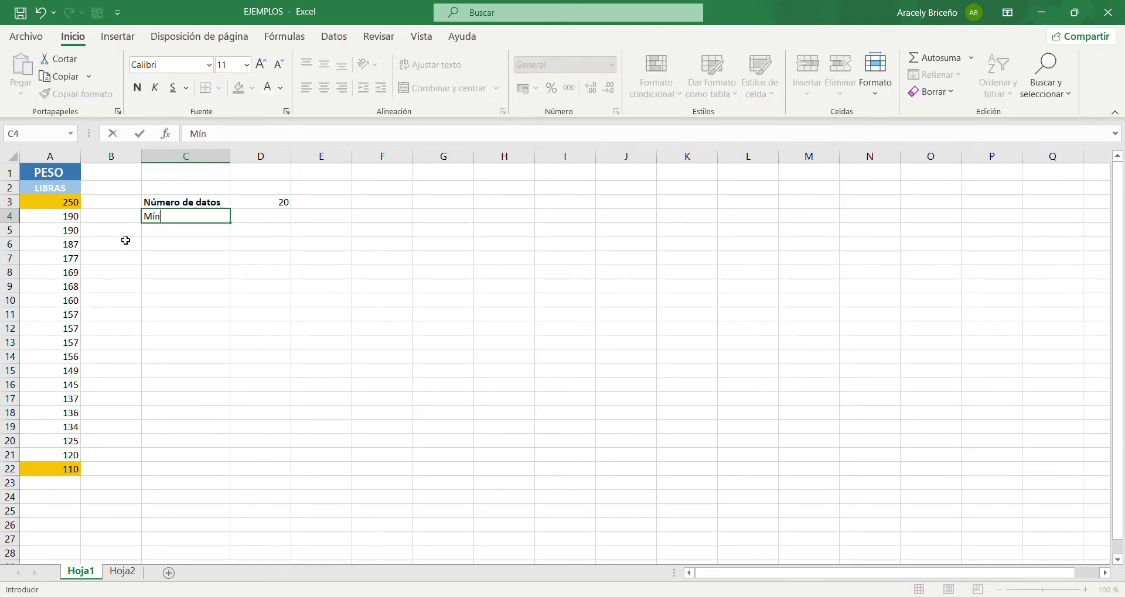
{"action": "type", "text": "imo"}
{"action": "left_click", "coordinate": [224, 236]}
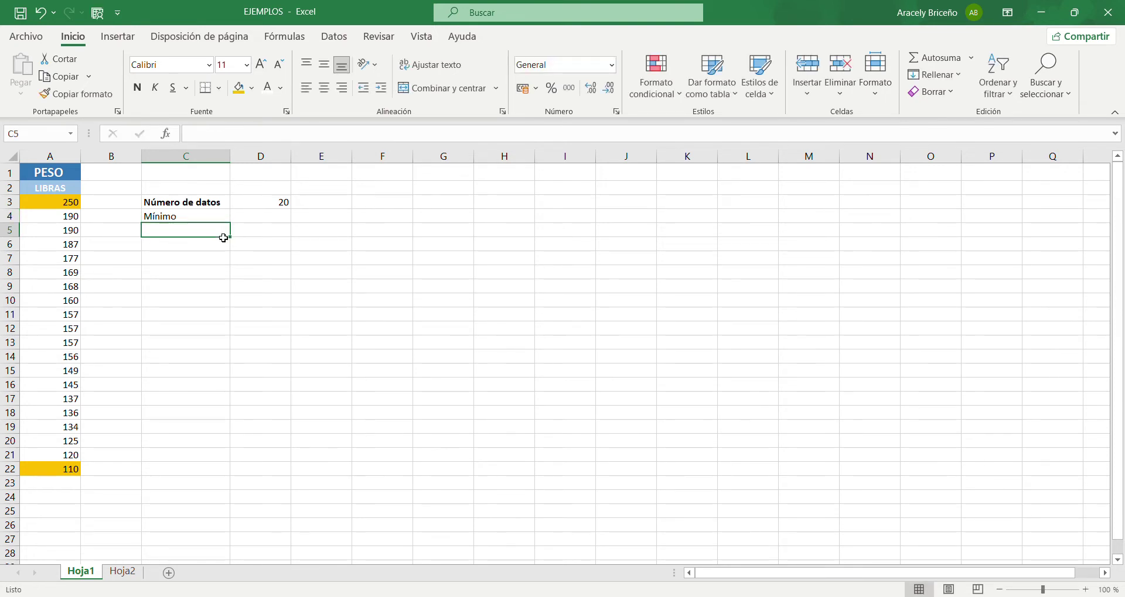
{"action": "type", "text": "Ma"}
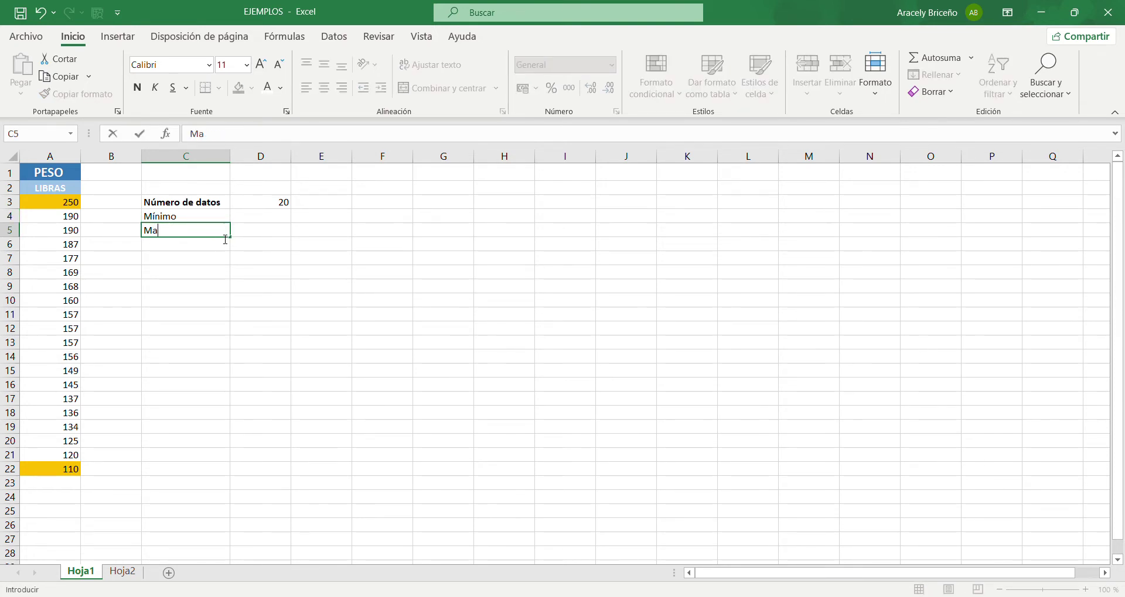
{"action": "type", "text": "x"}
{"action": "key", "text": "BackSpace"}
{"action": "type", "text": "x"}
{"action": "key", "text": "BackSpace"}
{"action": "key", "text": "BackSpace"}
{"action": "type", "text": "áximo"}
{"action": "key", "text": "Tab"}
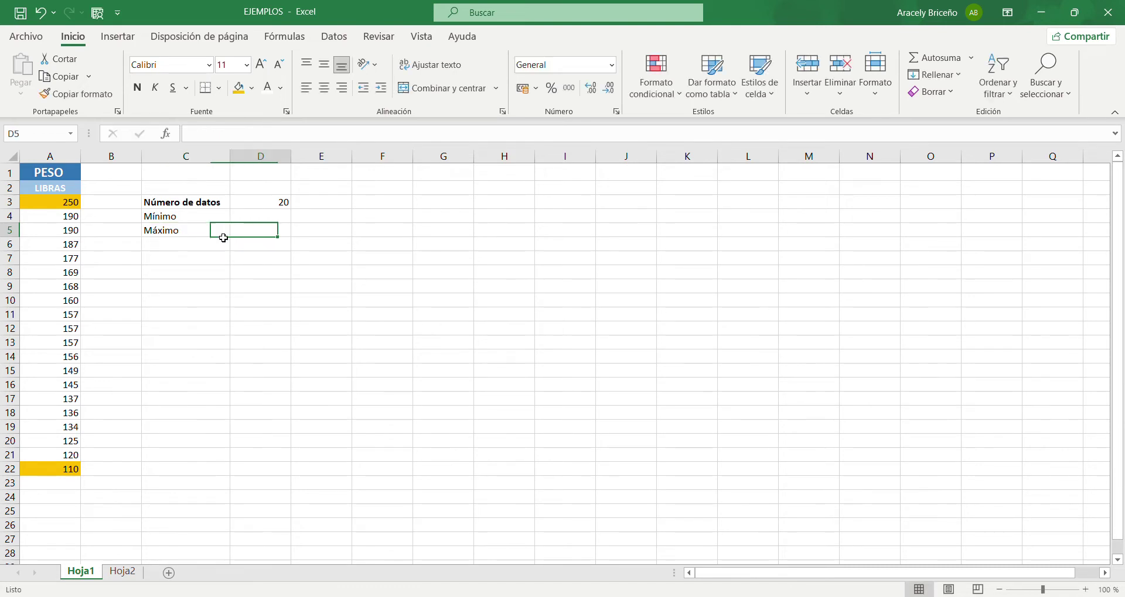
Calculate the lowest weight in D4 with the formula =MIN(A3:A22)
{"action": "left_click", "coordinate": [263, 216]}
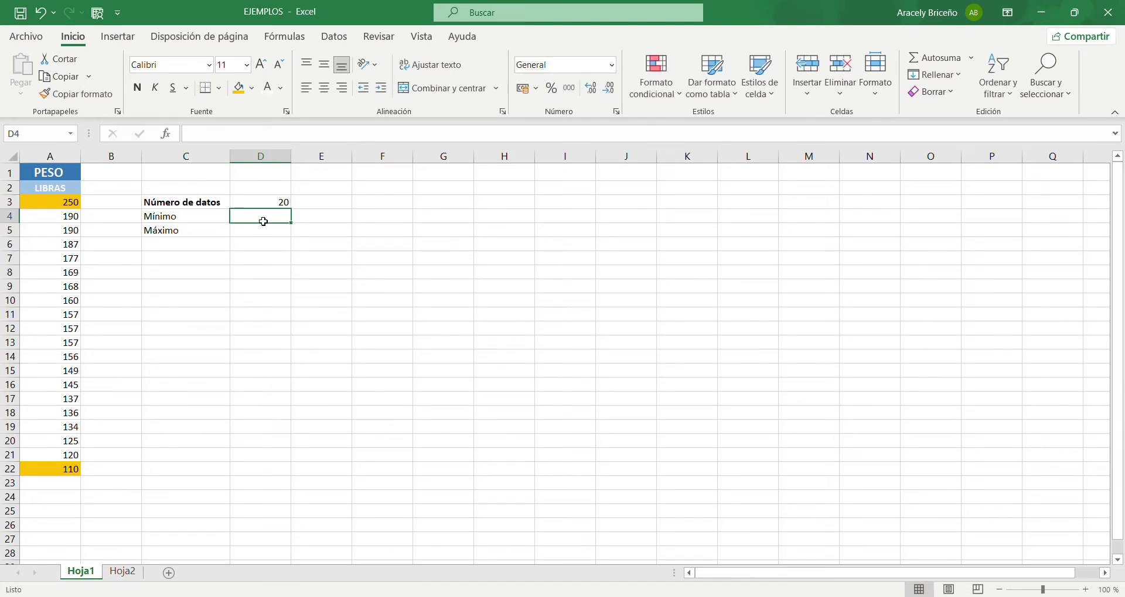
{"action": "type", "text": "=min"}
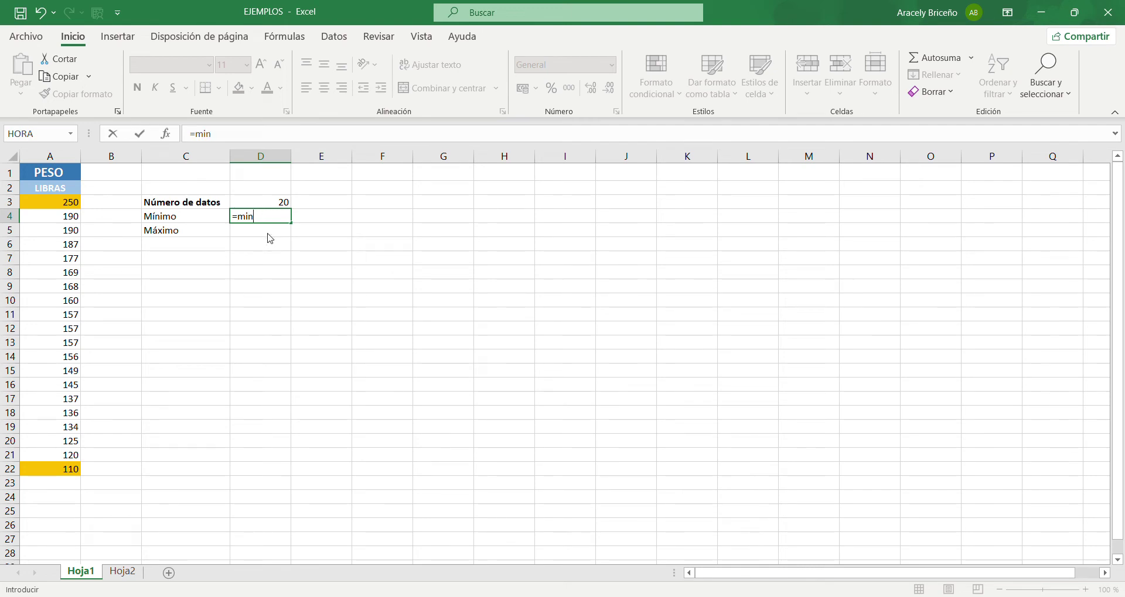
{"action": "key", "text": "Tab"}
{"action": "left_click_drag", "start_coordinate": [45, 208], "coordinate": [61, 469]}
{"action": "type", "text": ")"}
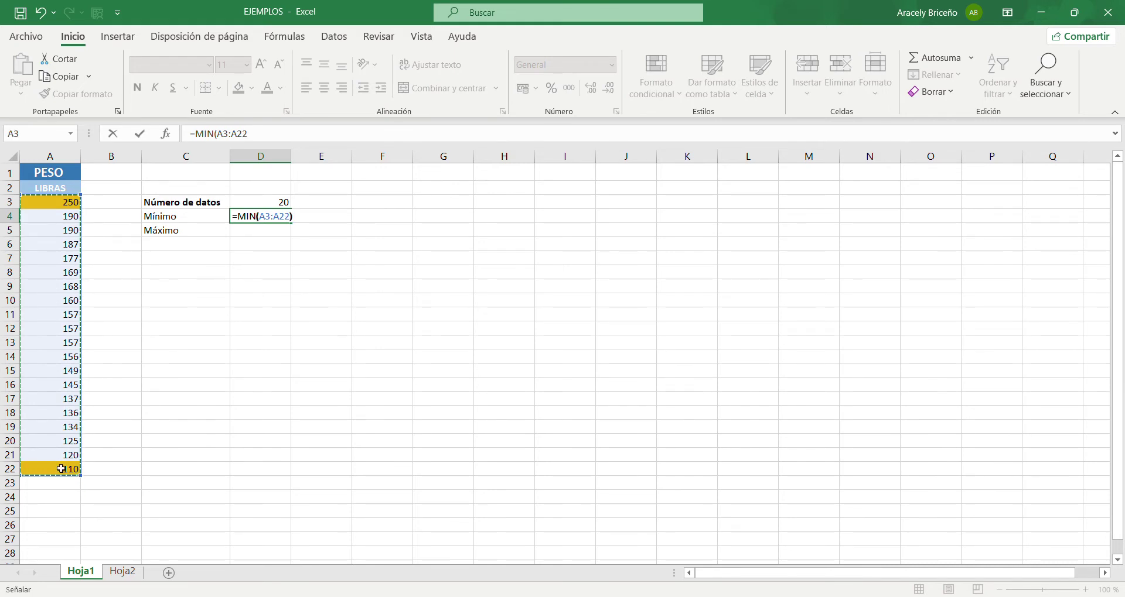
{"action": "key", "text": "Return"}
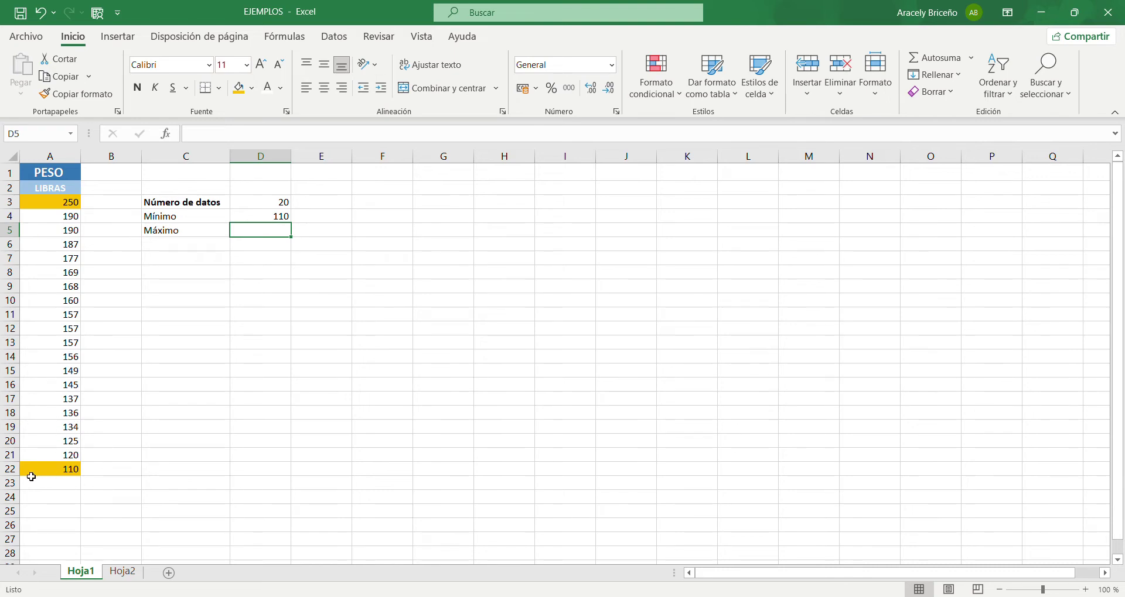
{"action": "left_click", "coordinate": [18, 473]}
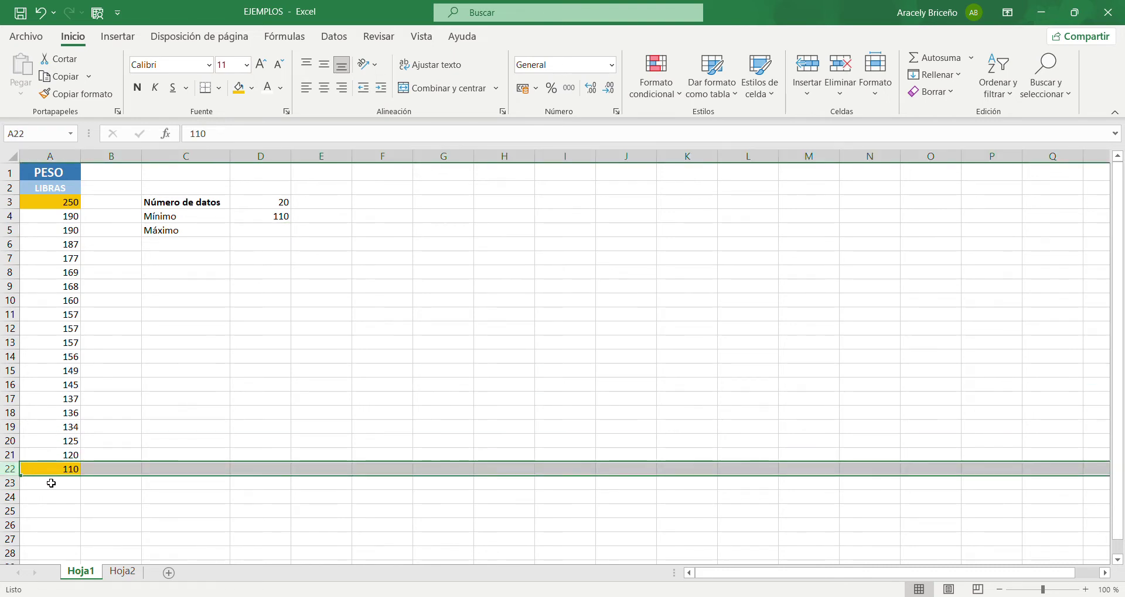
{"action": "left_click", "coordinate": [261, 220]}
Calculate the highest weight in D5 with the formula =MAX(A3:A22)
{"action": "left_click", "coordinate": [269, 231]}
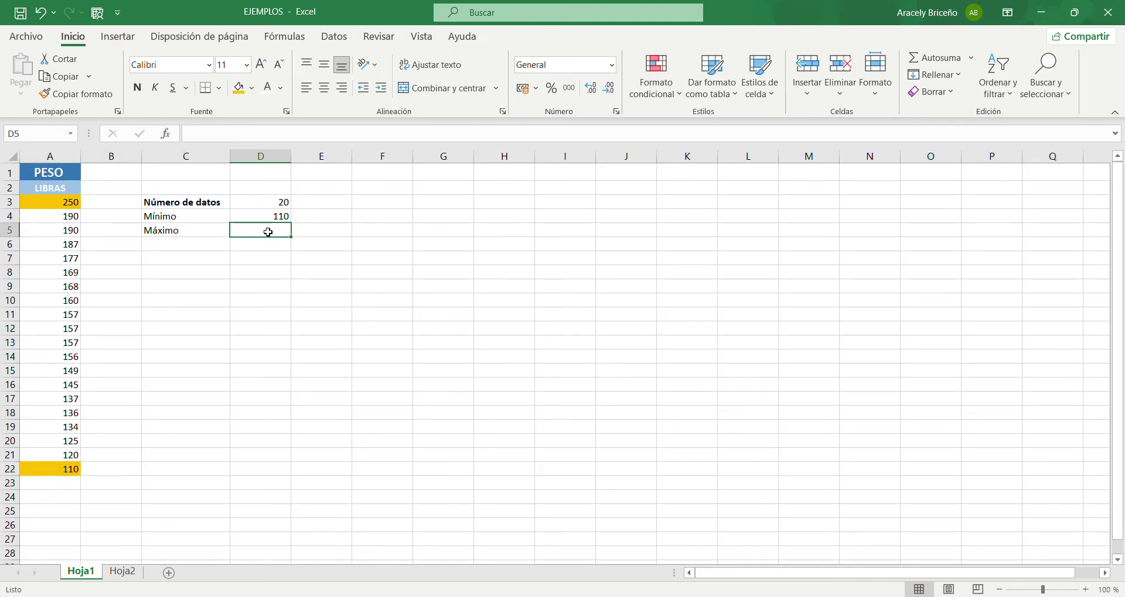
{"action": "type", "text": "="}
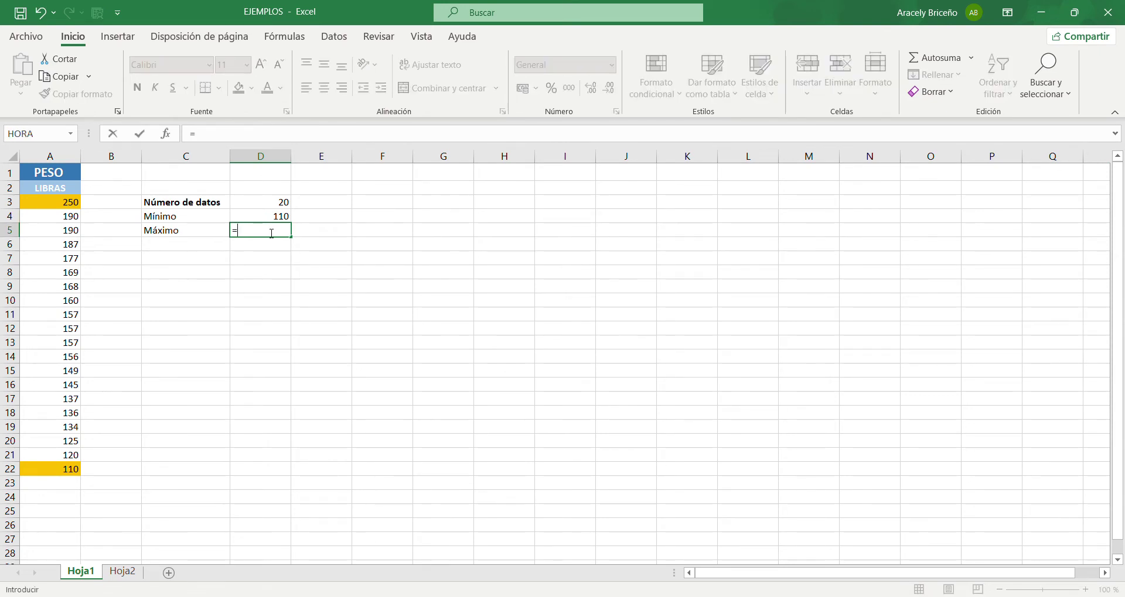
{"action": "type", "text": "max"}
{"action": "key", "text": "Tab"}
{"action": "left_click_drag", "start_coordinate": [73, 204], "coordinate": [80, 469]}
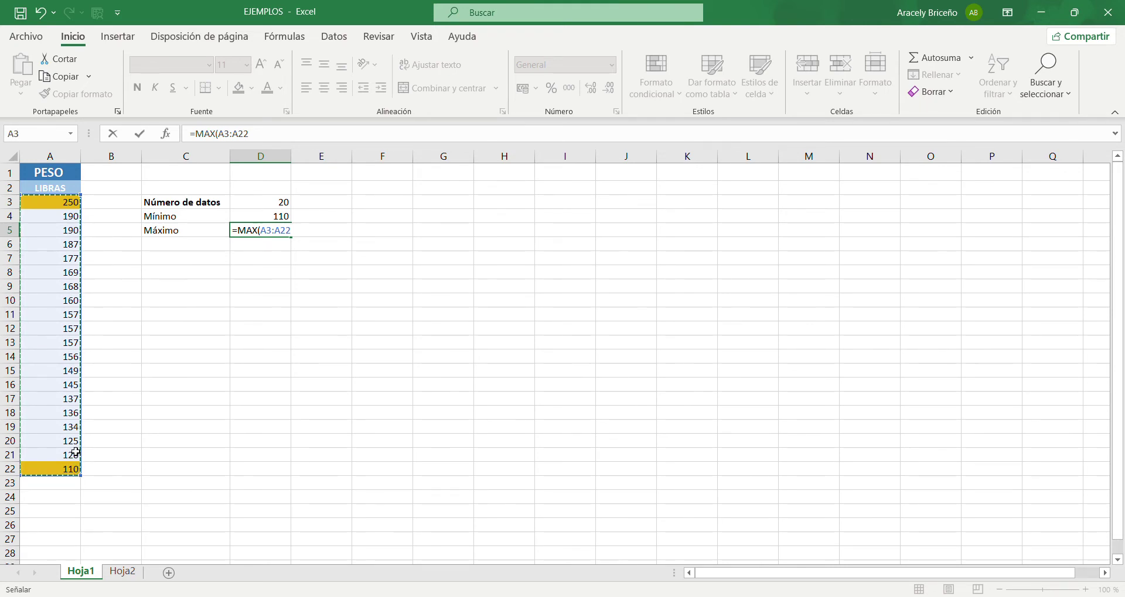
{"action": "type", "text": ")"}
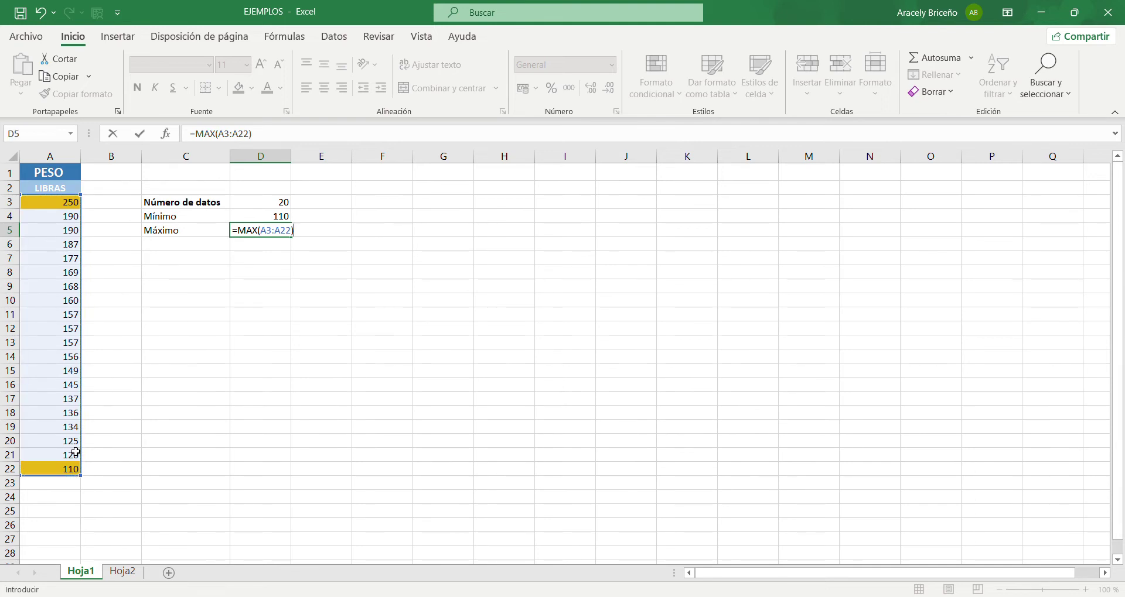
{"action": "key", "text": "Return"}
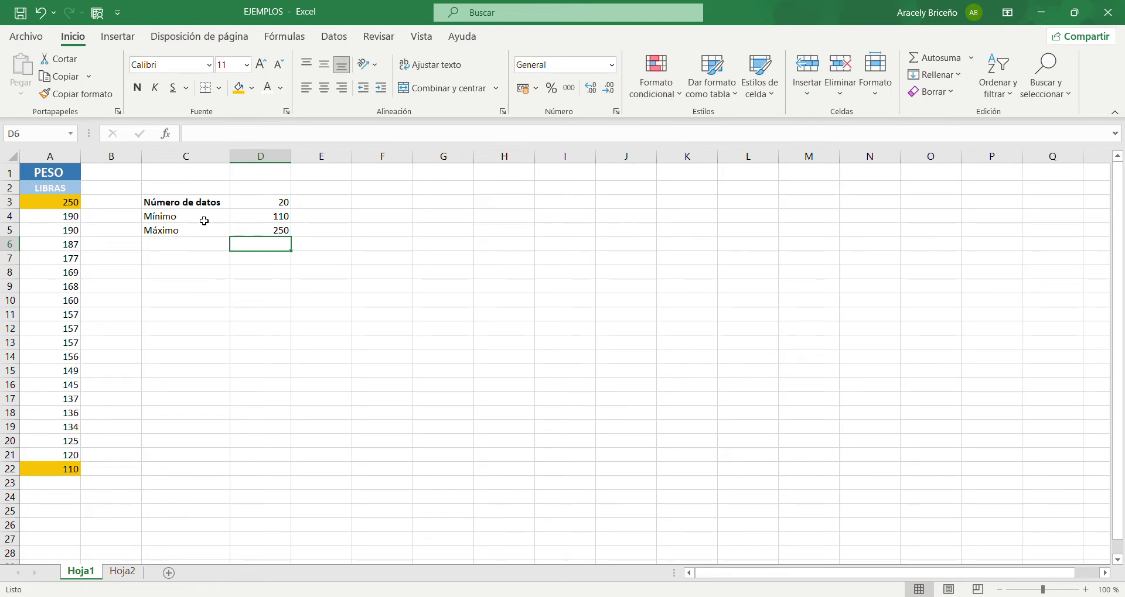
Make the labels in C4:C5 bold and enter the label "Rango" in C6
{"action": "left_click_drag", "start_coordinate": [204, 219], "coordinate": [205, 231]}
{"action": "left_click", "coordinate": [138, 88]}
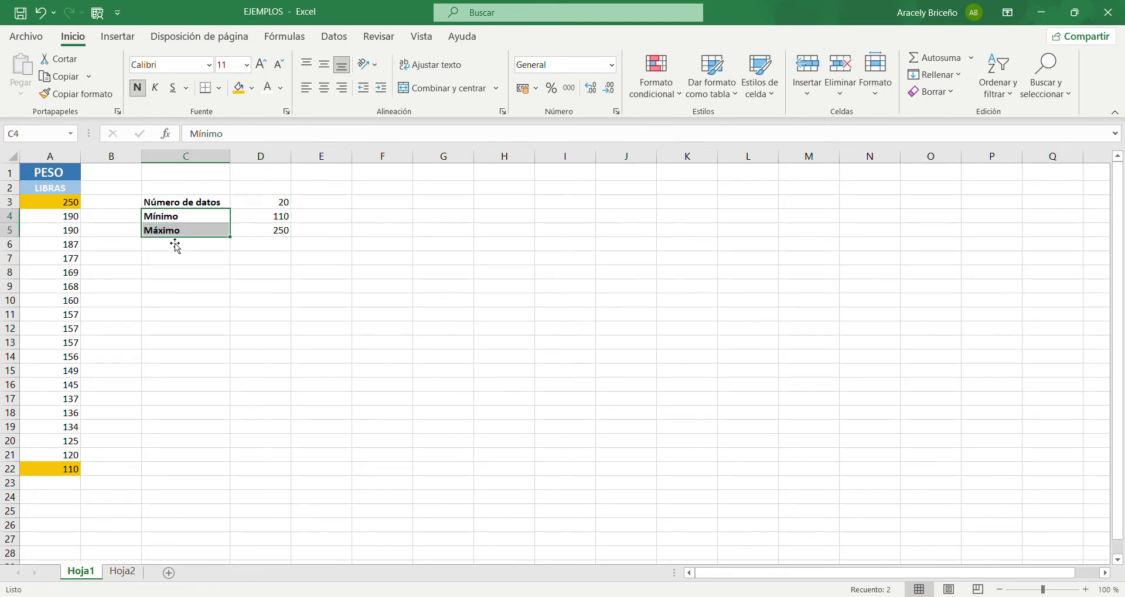
{"action": "left_click", "coordinate": [174, 243]}
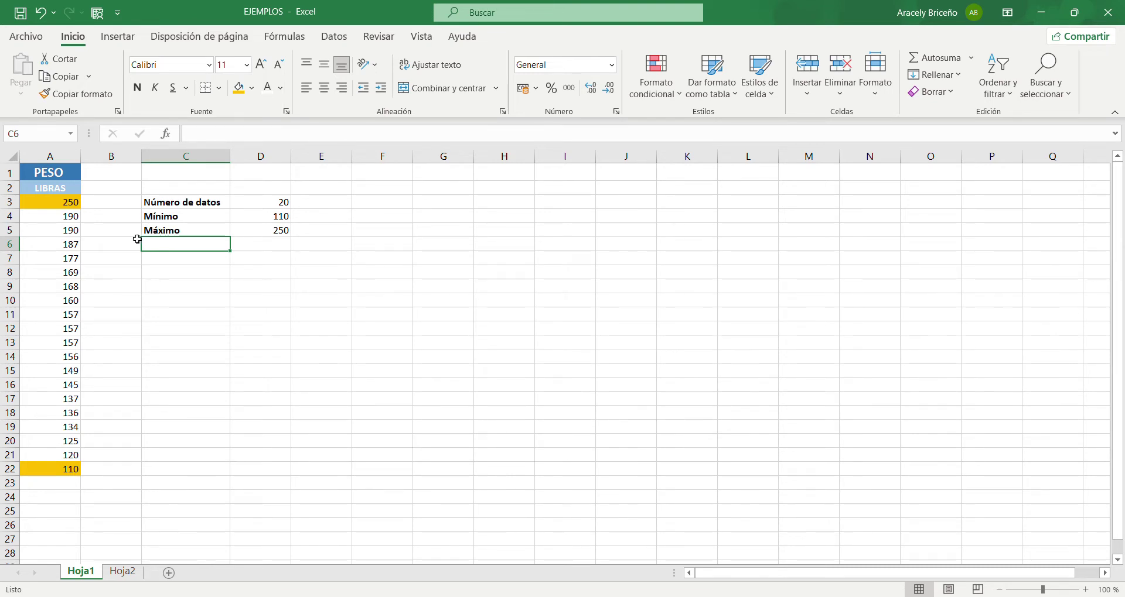
{"action": "type", "text": "Rango"}
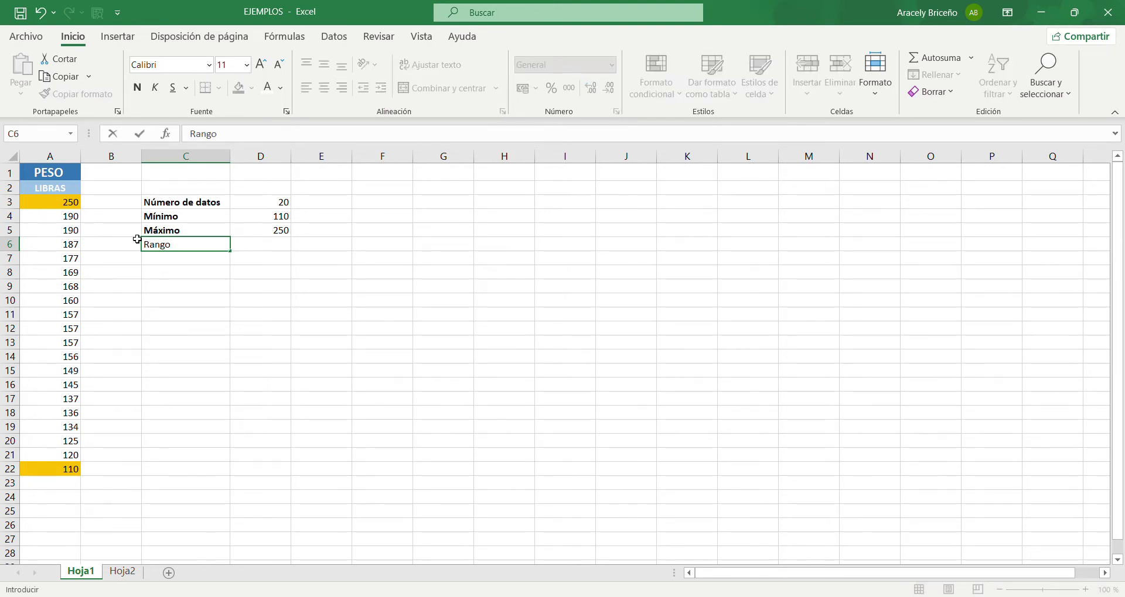
{"action": "key", "text": "Tab"}
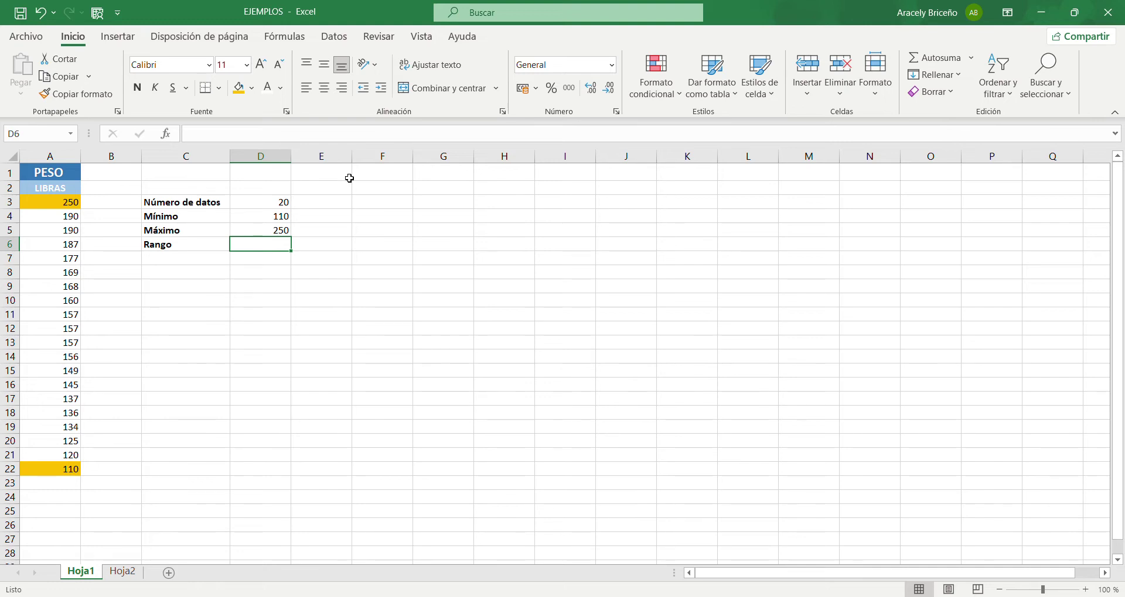
Calculate the range in D6 as maximum minus minimum with the formula =D5-D4
{"action": "type", "text": "="}
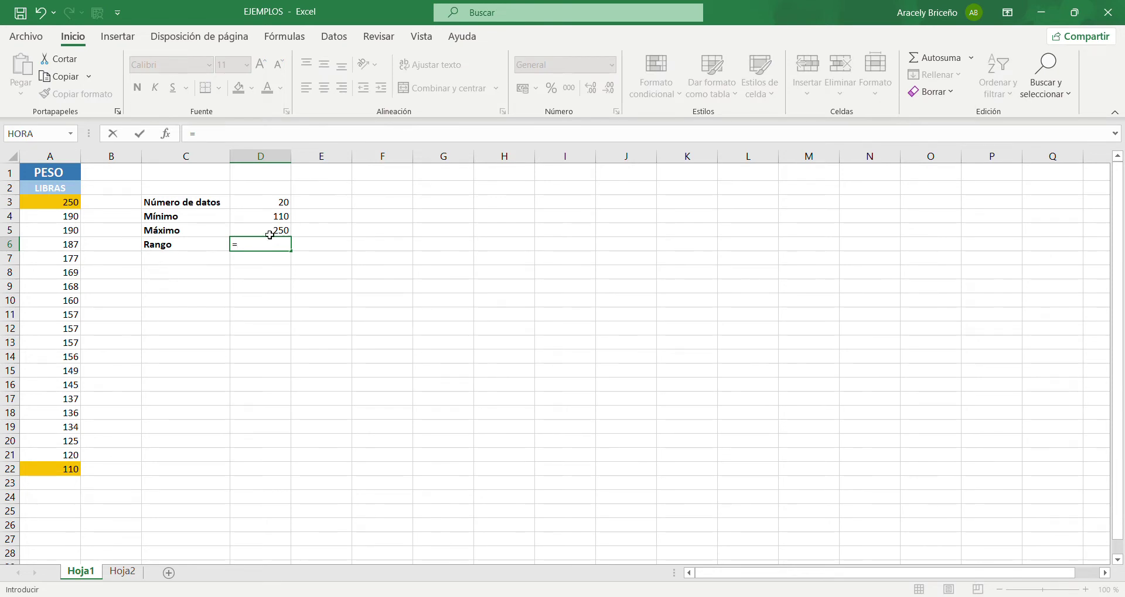
{"action": "left_click", "coordinate": [270, 235]}
{"action": "type", "text": "-"}
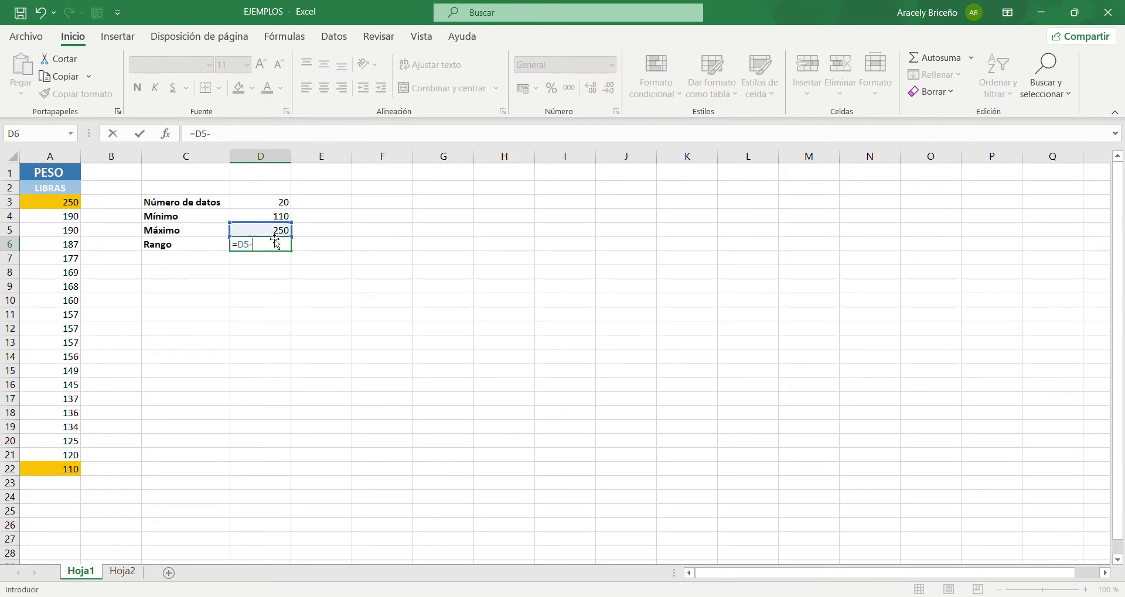
{"action": "left_click", "coordinate": [279, 218]}
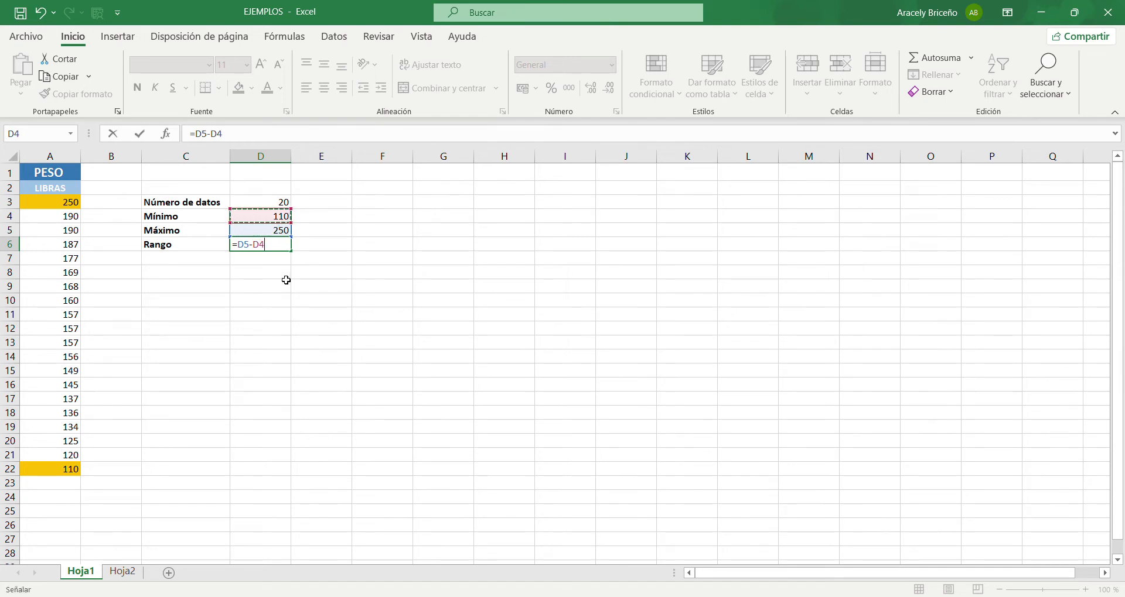
{"action": "key", "text": "Return"}
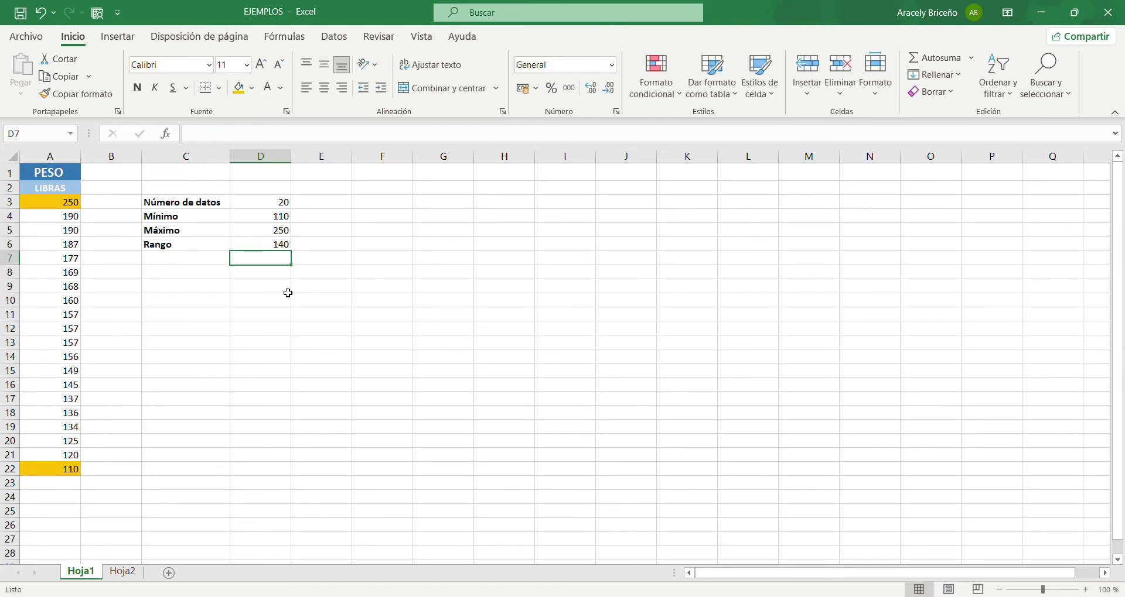
Enter the label "Número de clases" in C7
{"action": "left_click", "coordinate": [224, 259]}
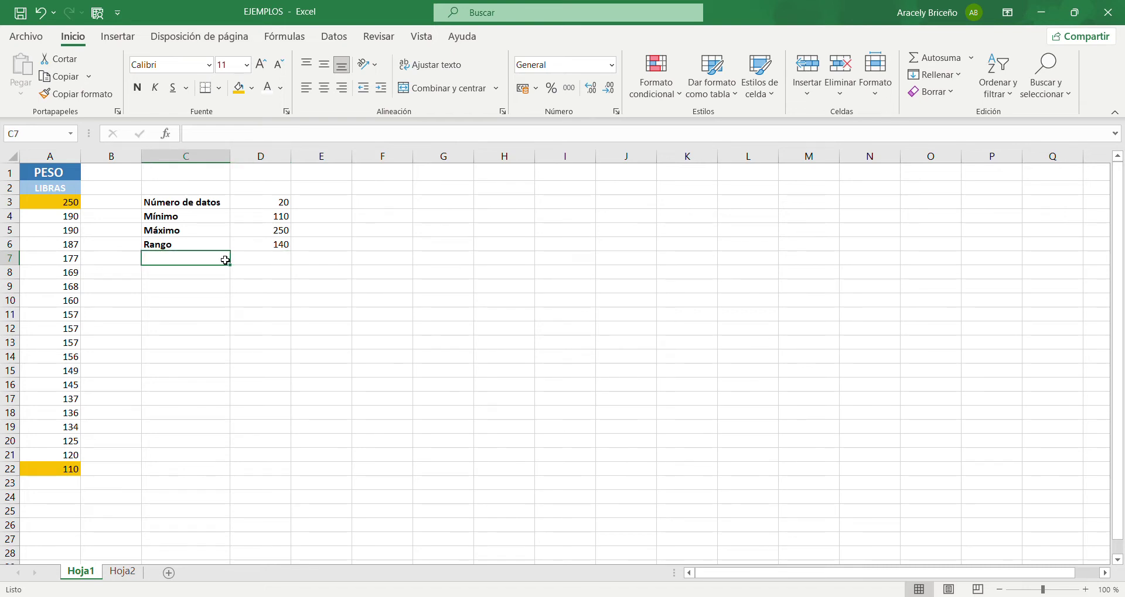
{"action": "type", "text": "Número"}
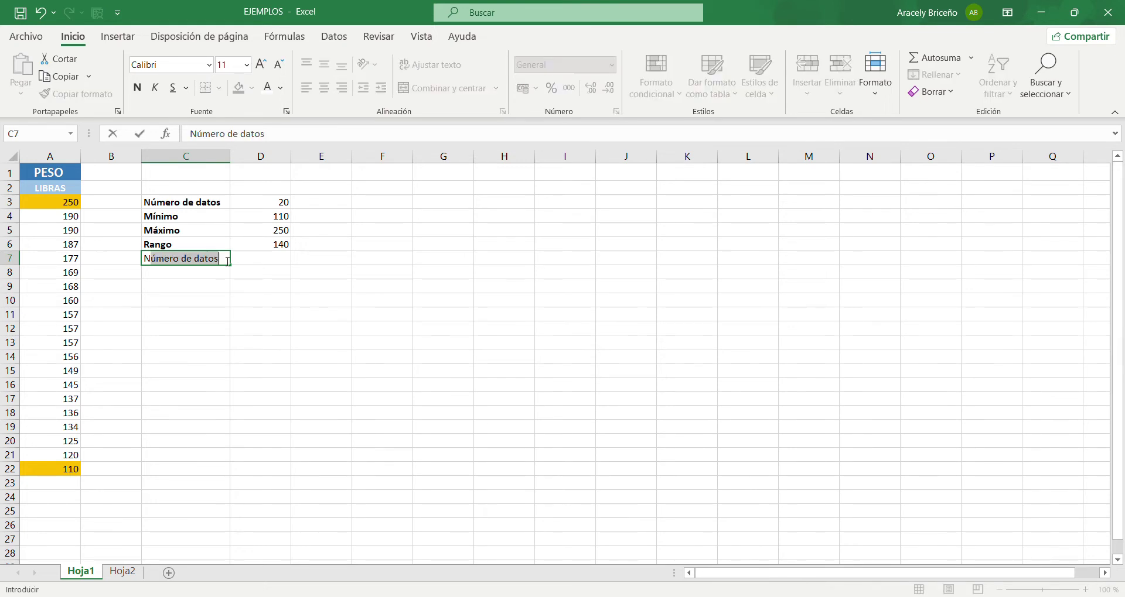
{"action": "type", "text": " de clases"}
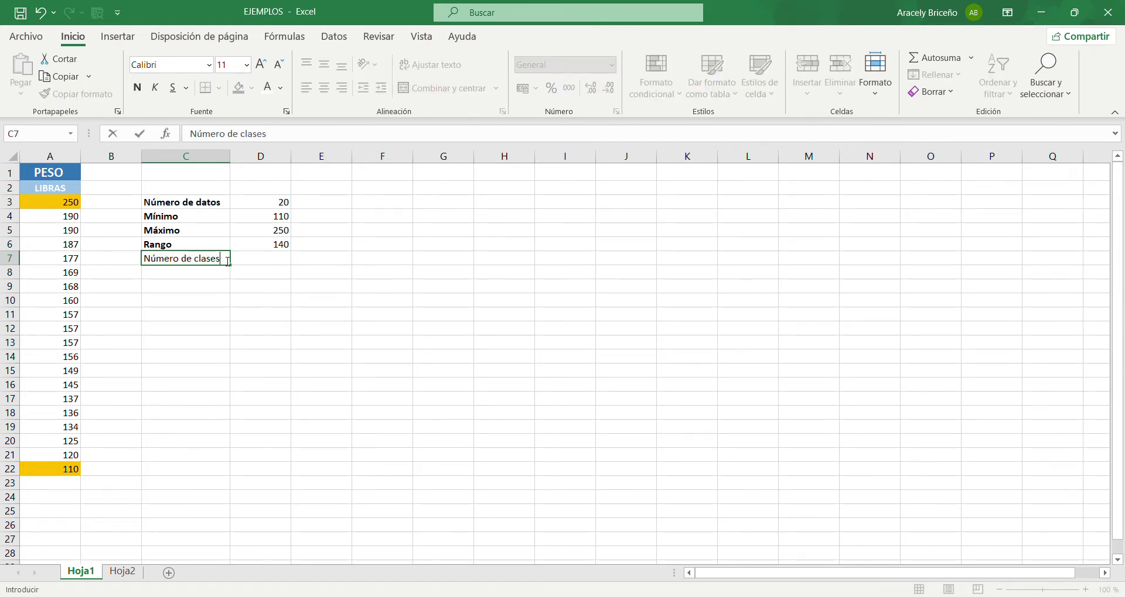
{"action": "key", "text": "Return"}
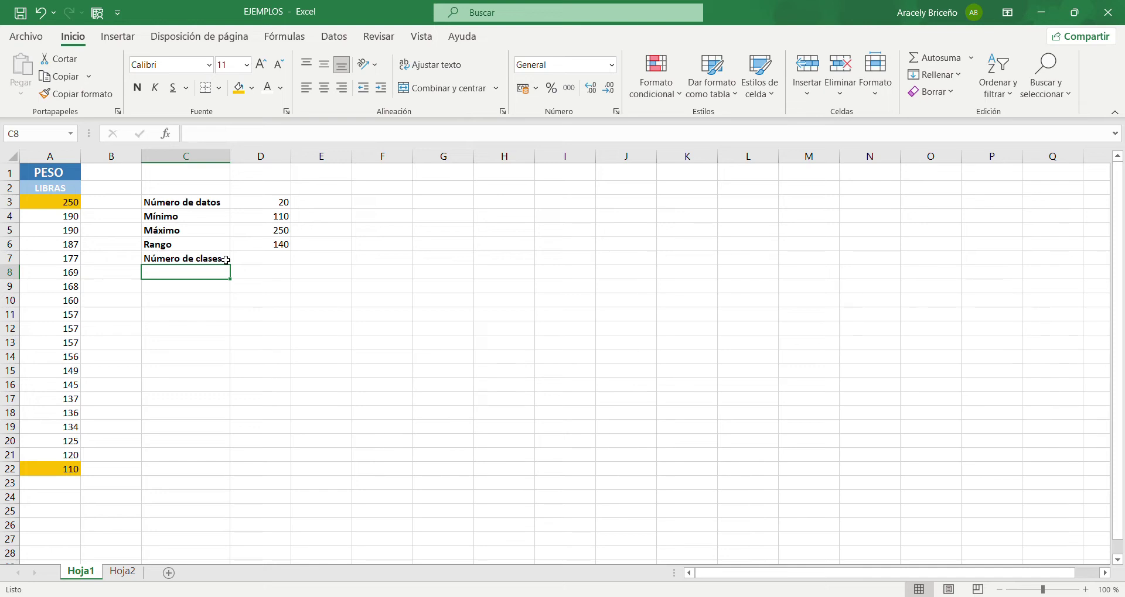
Calculate the number of classes in D7 by rounding LN(D3)/LN(2) up to 0 decimals with REDONDEAR.MAS
{"action": "left_click", "coordinate": [251, 259]}
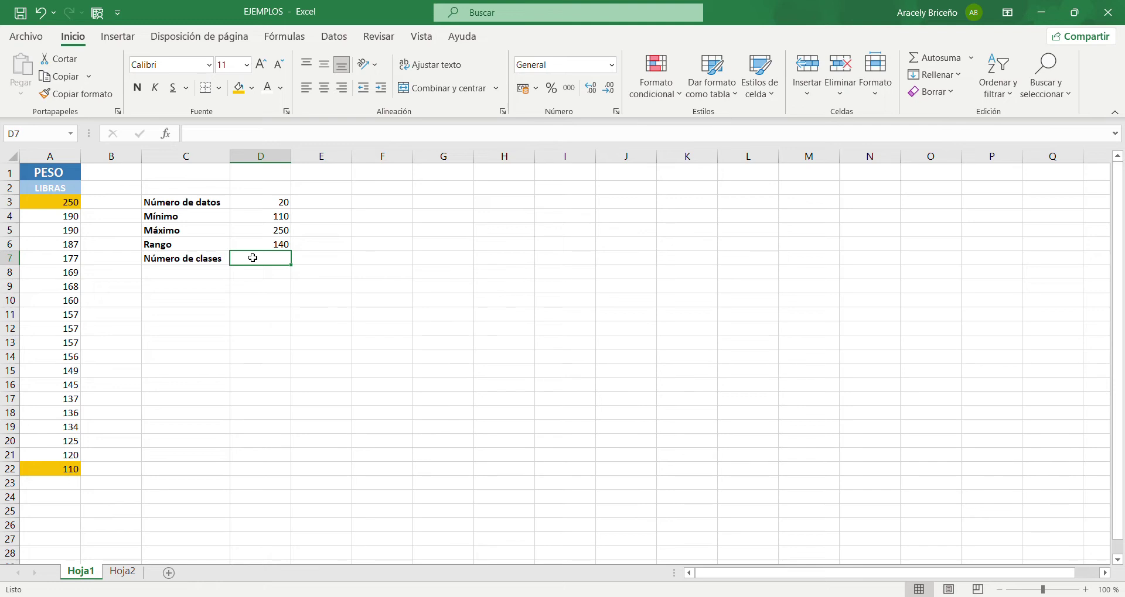
{"action": "type", "text": "="}
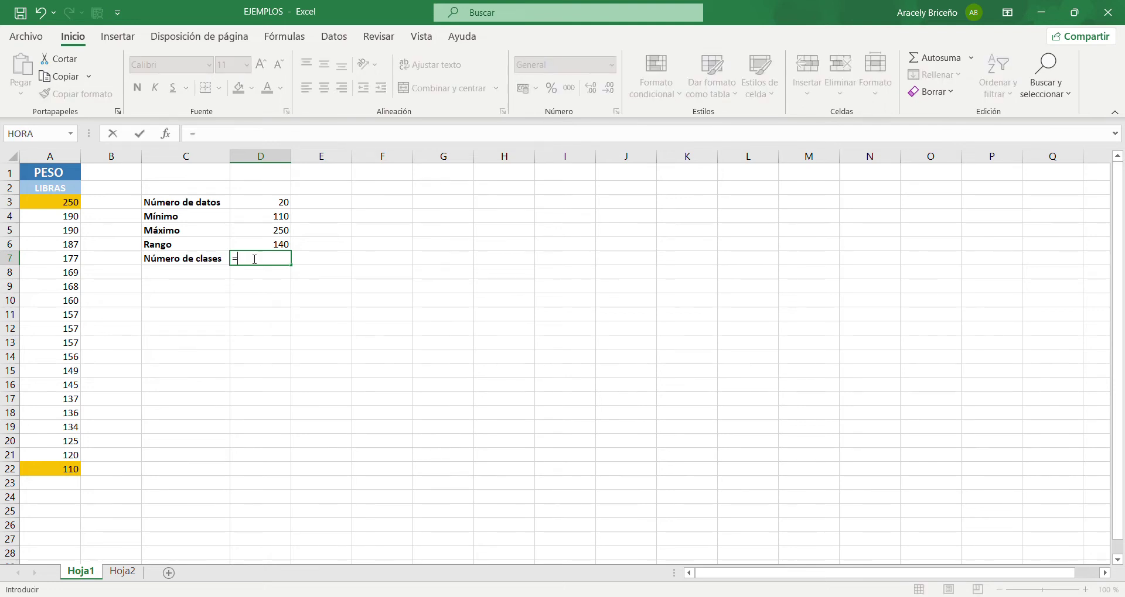
{"action": "type", "text": "redondear.m"}
{"action": "double_click", "coordinate": [265, 277]}
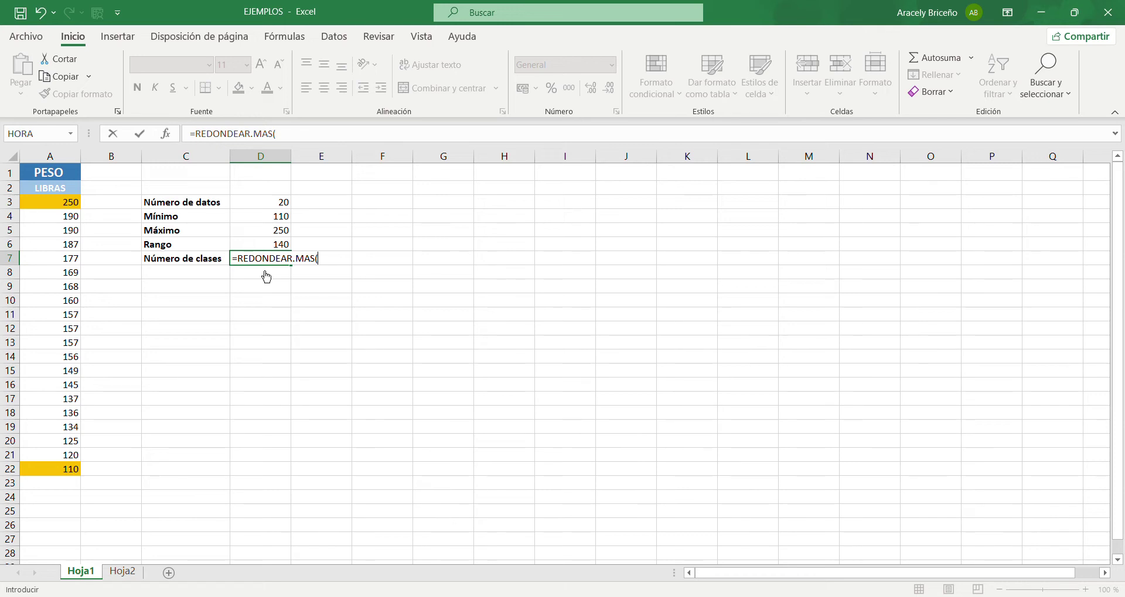
{"action": "type", "text": "ln"}
{"action": "key", "text": "Tab"}
{"action": "left_click", "coordinate": [283, 205]}
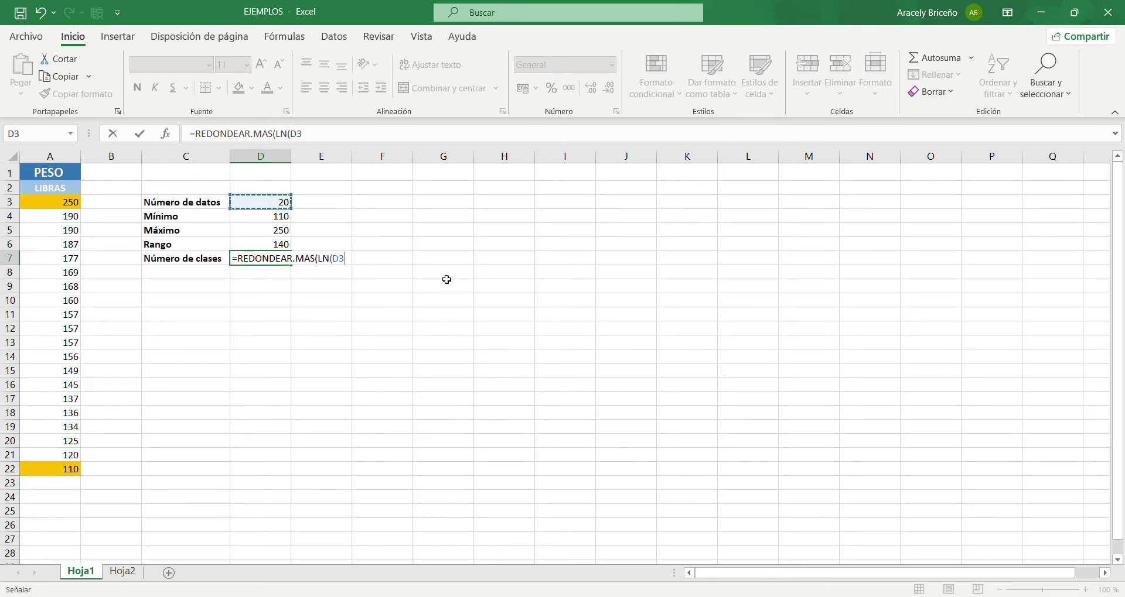
{"action": "type", "text": ")/ln"}
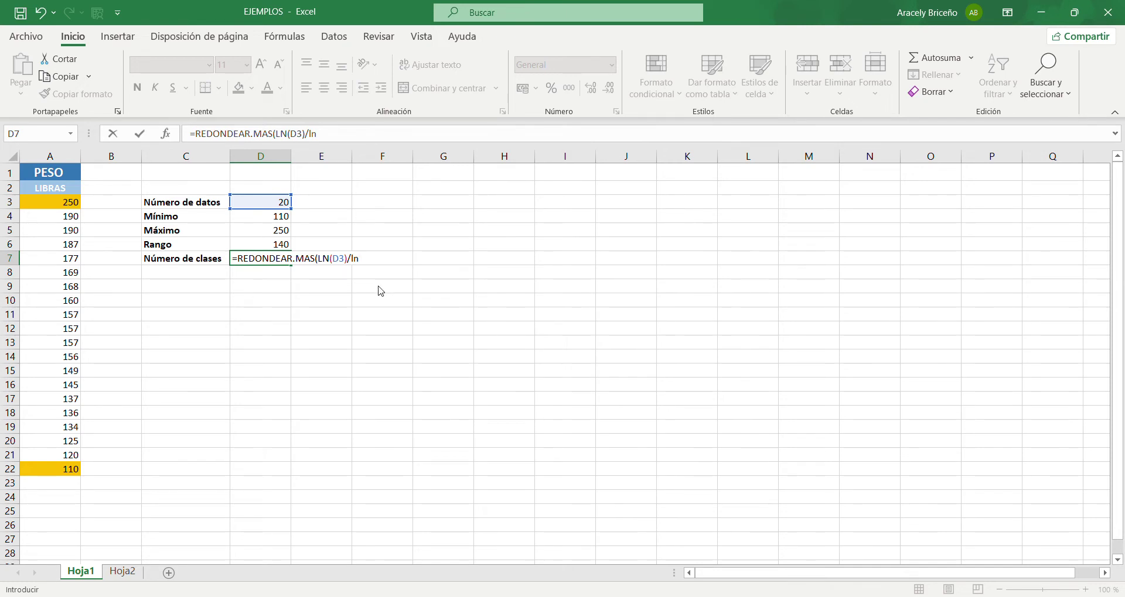
{"action": "key", "text": "Tab"}
{"action": "type", "text": "2)"}
{"action": "type", "text": "0)"}
{"action": "key", "text": "Return"}
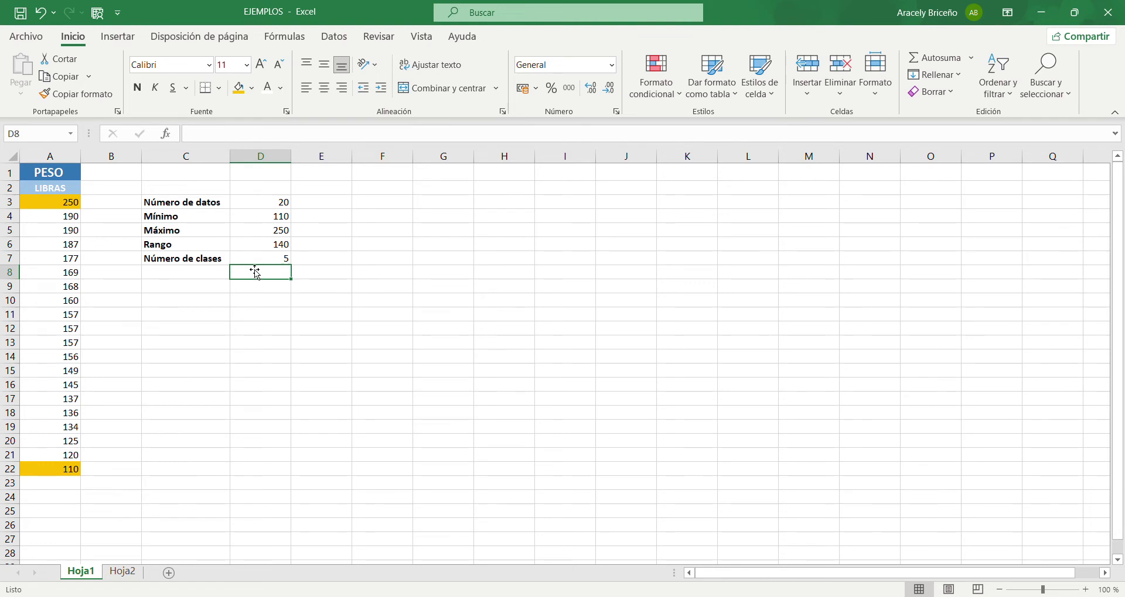
Enter the label "Amplitud" in C8
{"action": "left_click", "coordinate": [218, 275]}
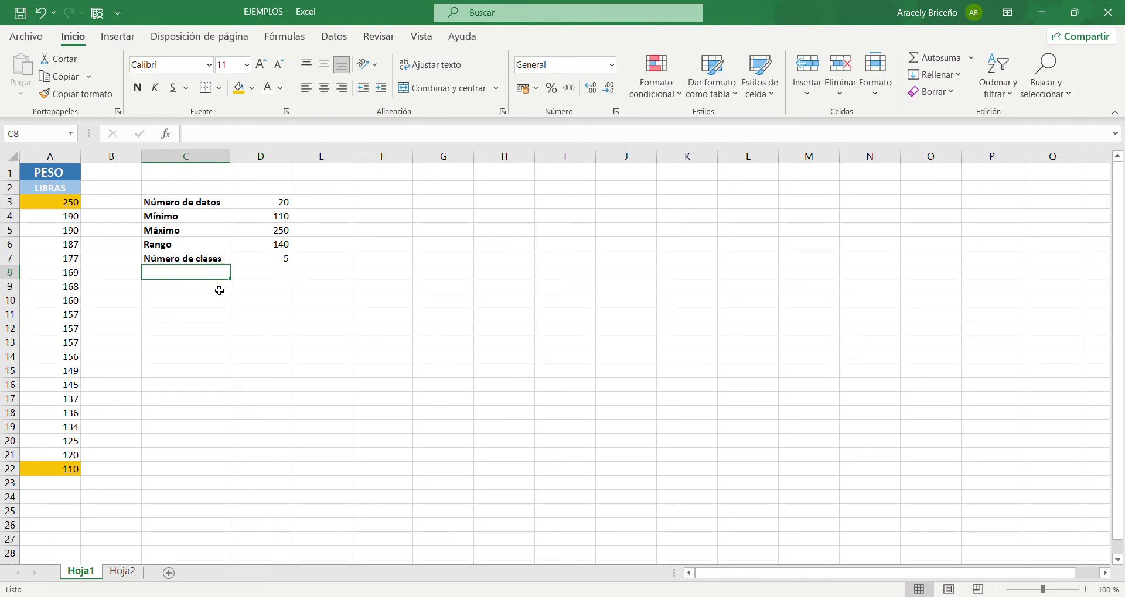
{"action": "type", "text": "Ampli"}
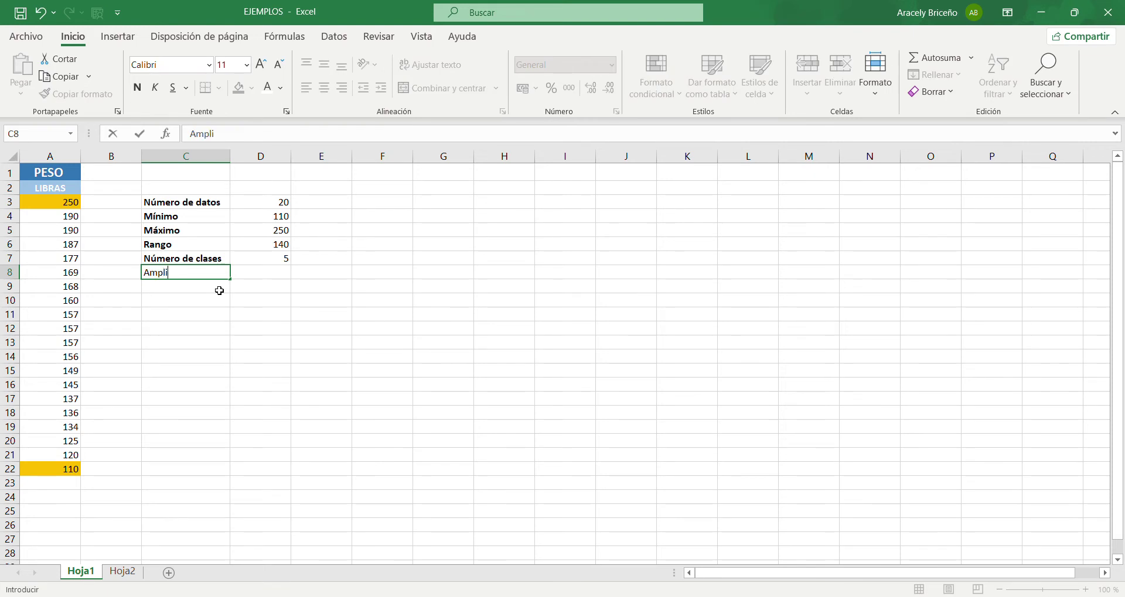
{"action": "type", "text": "tud"}
{"action": "left_click", "coordinate": [288, 263]}
Calculate the class width in D8 as range divided by number of classes with the formula =D6/D7
{"action": "left_click", "coordinate": [262, 278]}
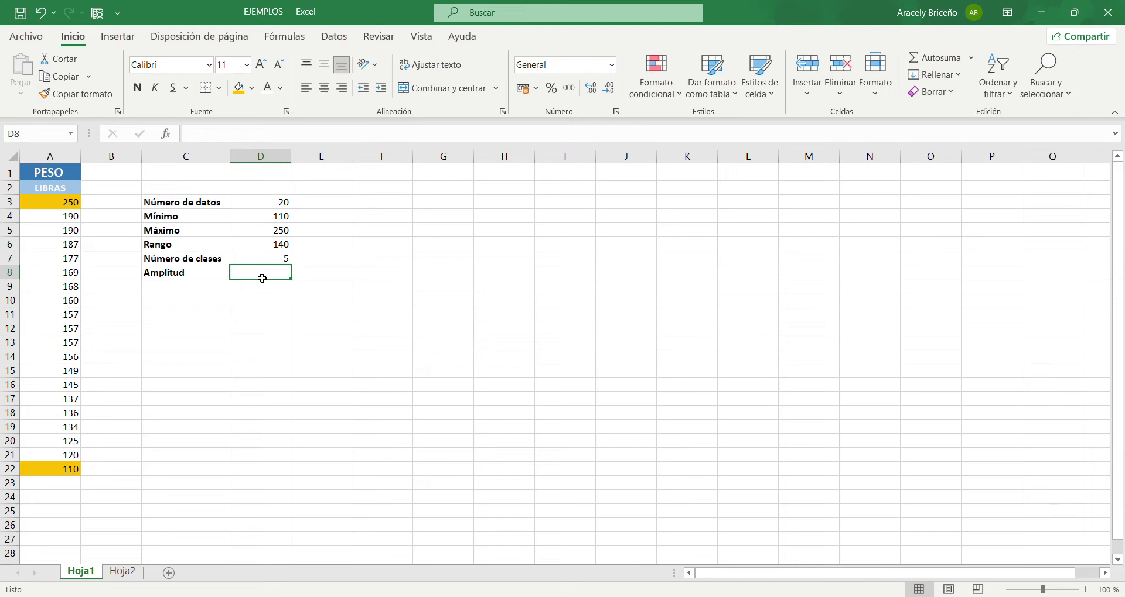
{"action": "type", "text": "="}
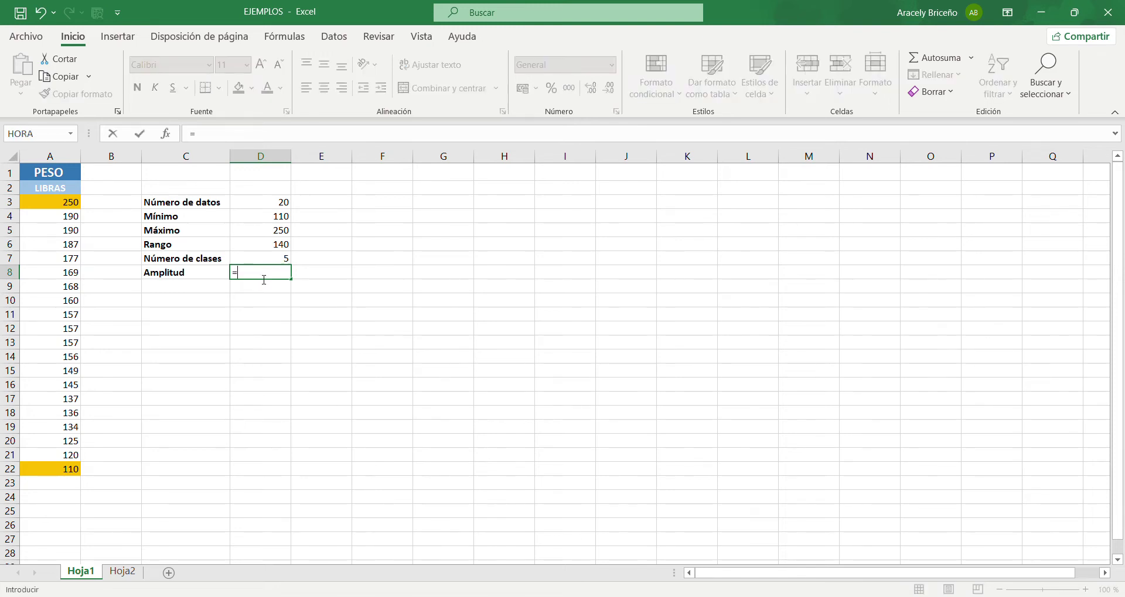
{"action": "left_click", "coordinate": [287, 245]}
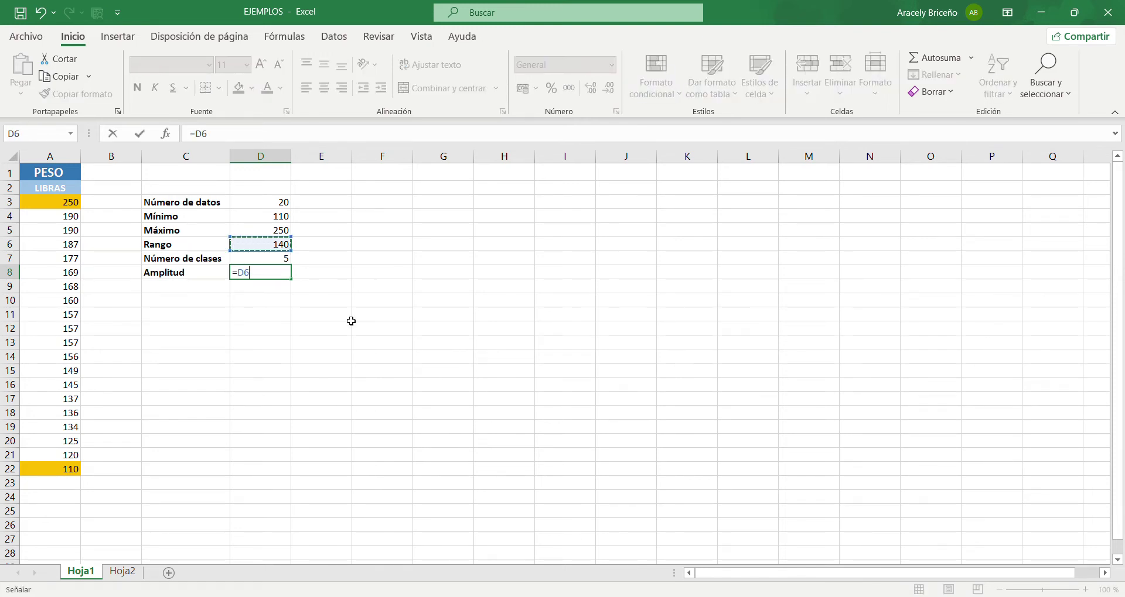
{"action": "type", "text": "/"}
{"action": "left_click", "coordinate": [288, 258]}
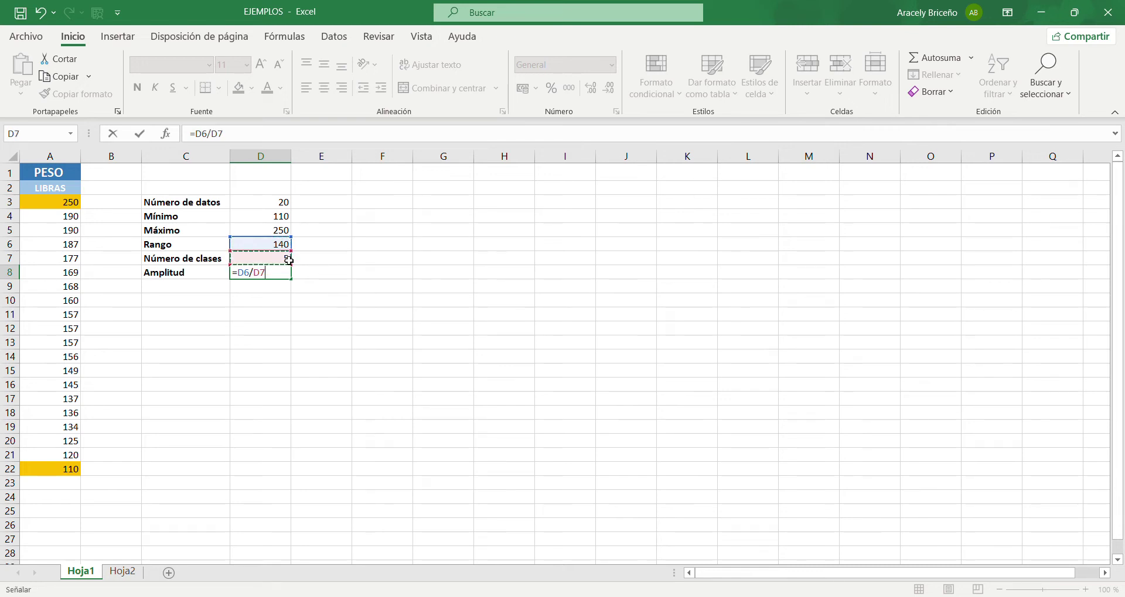
{"action": "key", "text": "Return"}
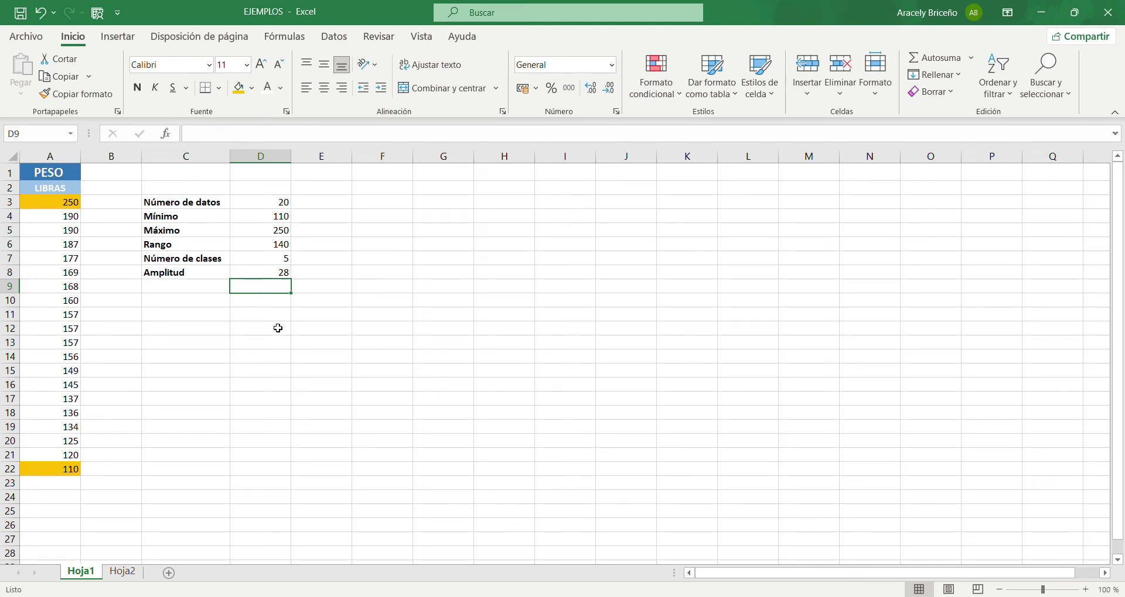
{"action": "left_click", "coordinate": [257, 277]}
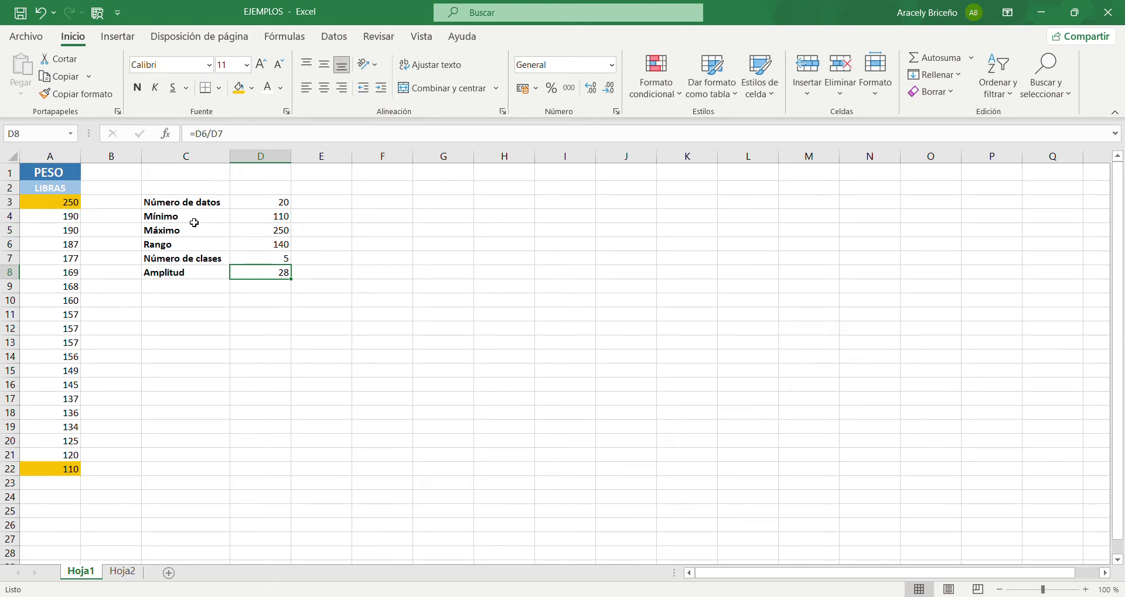
Enter the column header "Límite Inferior" in F3
{"action": "left_click", "coordinate": [213, 326]}
{"action": "left_click", "coordinate": [211, 321]}
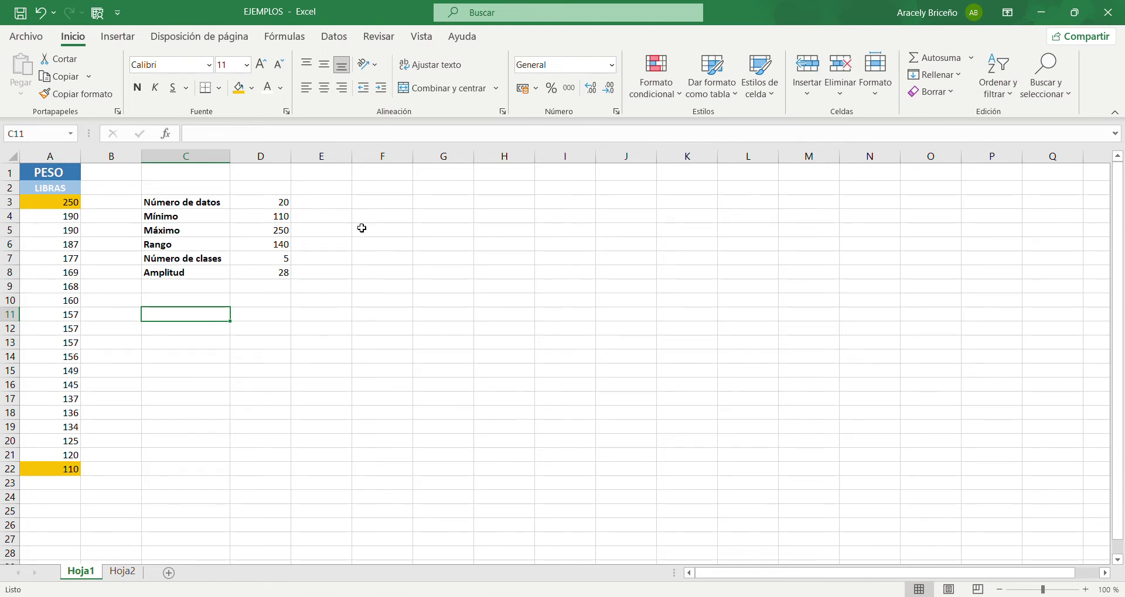
{"action": "left_click", "coordinate": [381, 214]}
{"action": "left_click", "coordinate": [387, 204]}
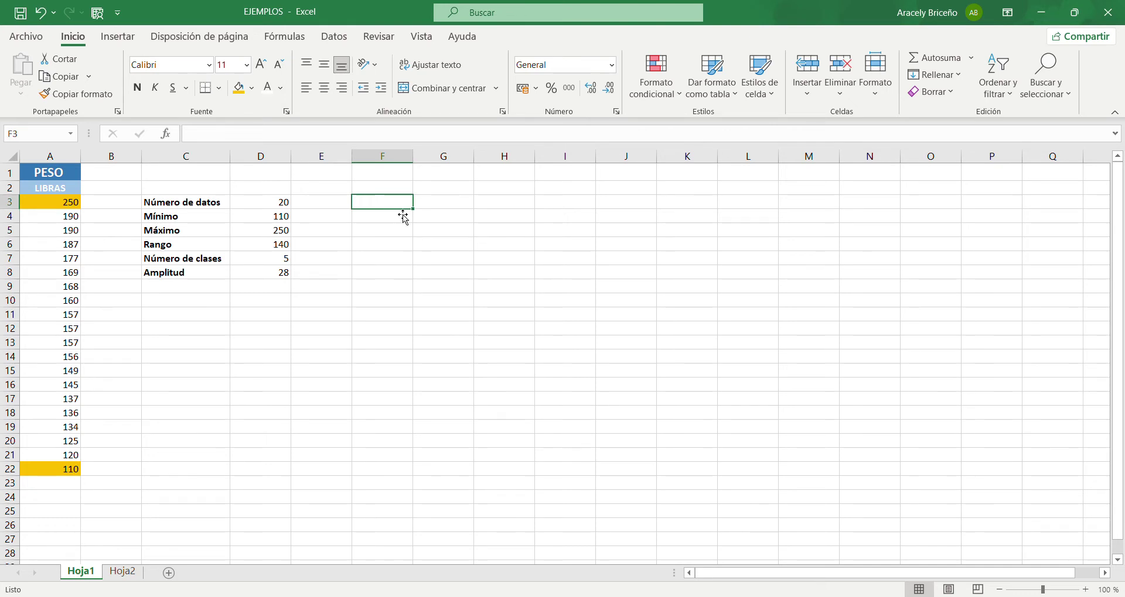
{"action": "type", "text": "Limi"}
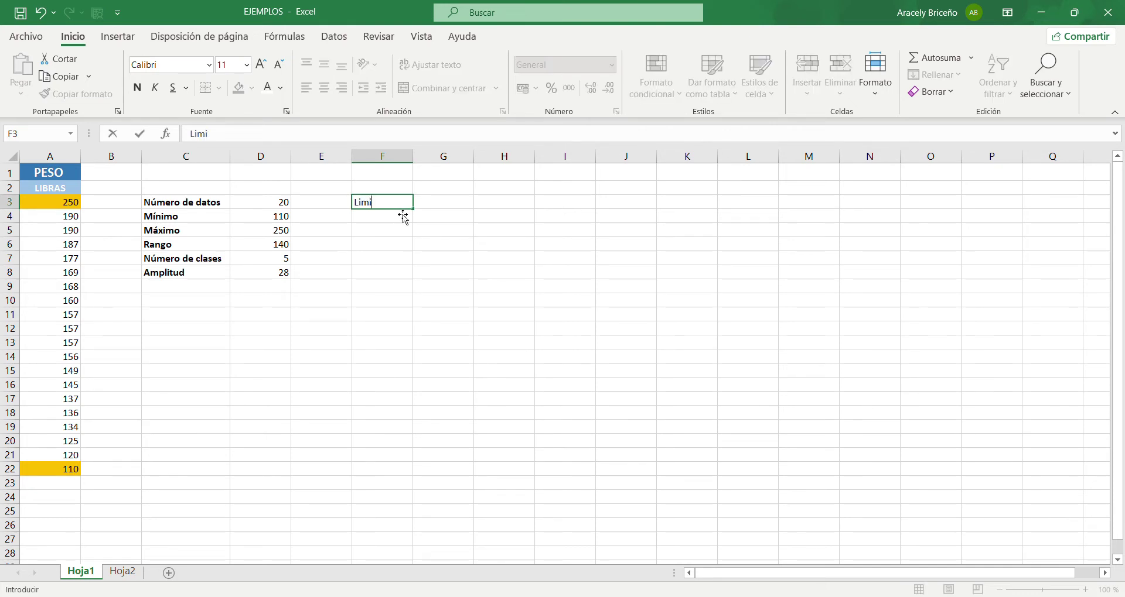
{"action": "key", "text": "BackSpace"}
{"action": "key", "text": "BackSpace"}
{"action": "key", "text": "BackSpace"}
{"action": "type", "text": "ímit"}
{"action": "key", "text": "BackSpace"}
{"action": "key", "text": "BackSpace"}
{"action": "type", "text": "ite Inferior"}
{"action": "key", "text": "Tab"}
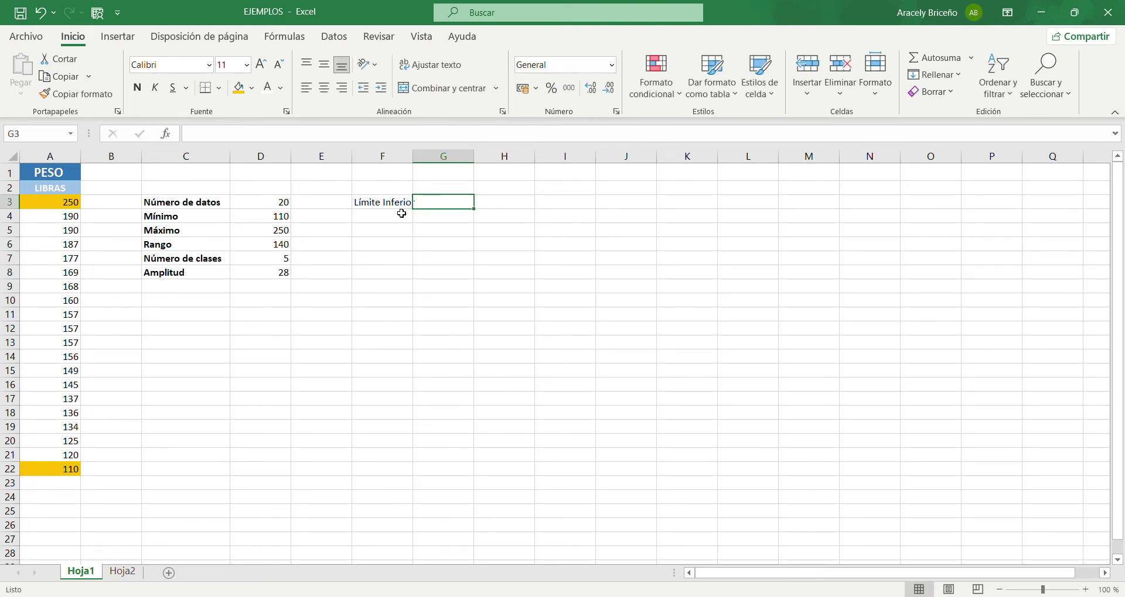
Enter the header "Límite Superior" in G3 and widen columns F and G to fit both headers
{"action": "type", "text": "Lí"}
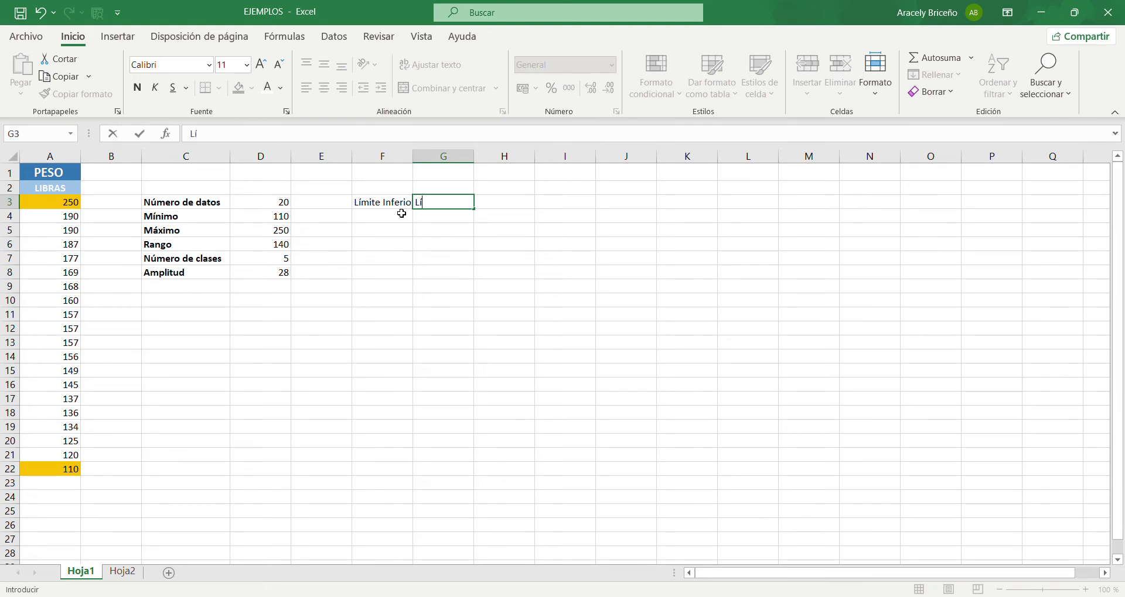
{"action": "type", "text": "mite Superior"}
{"action": "key", "text": "ctrl+Return"}
{"action": "key", "text": "Return"}
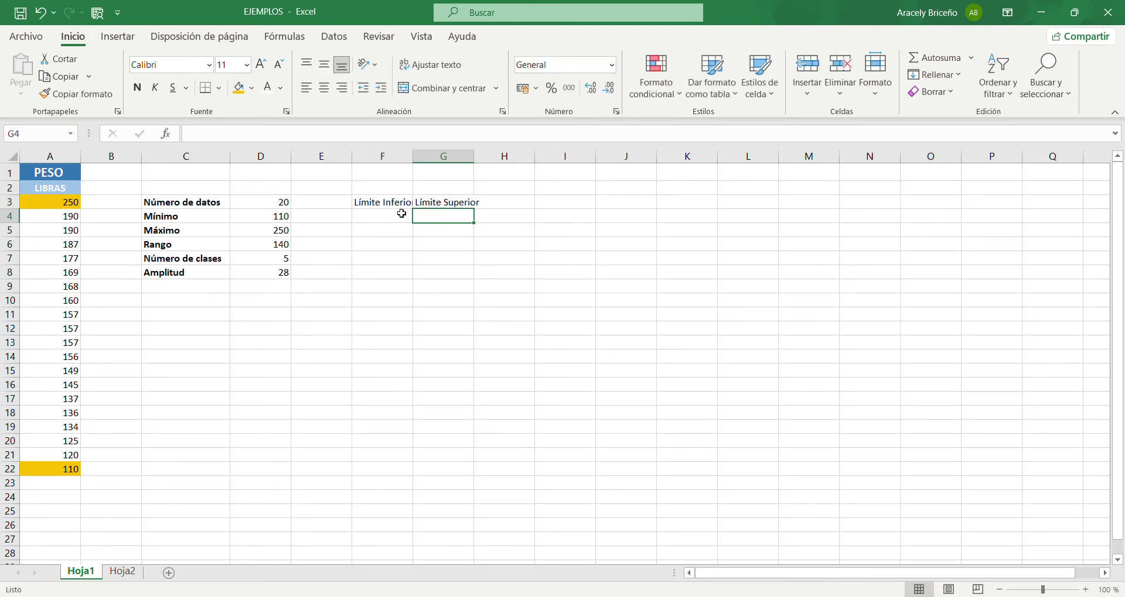
{"action": "left_click_drag", "start_coordinate": [414, 157], "coordinate": [423, 162]}
{"action": "left_click_drag", "start_coordinate": [495, 164], "coordinate": [494, 162]}
Copy the format of the PESO header in A1 to F3:G3 and autofit columns F and G
{"action": "left_click", "coordinate": [48, 172]}
{"action": "left_click", "coordinate": [54, 99]}
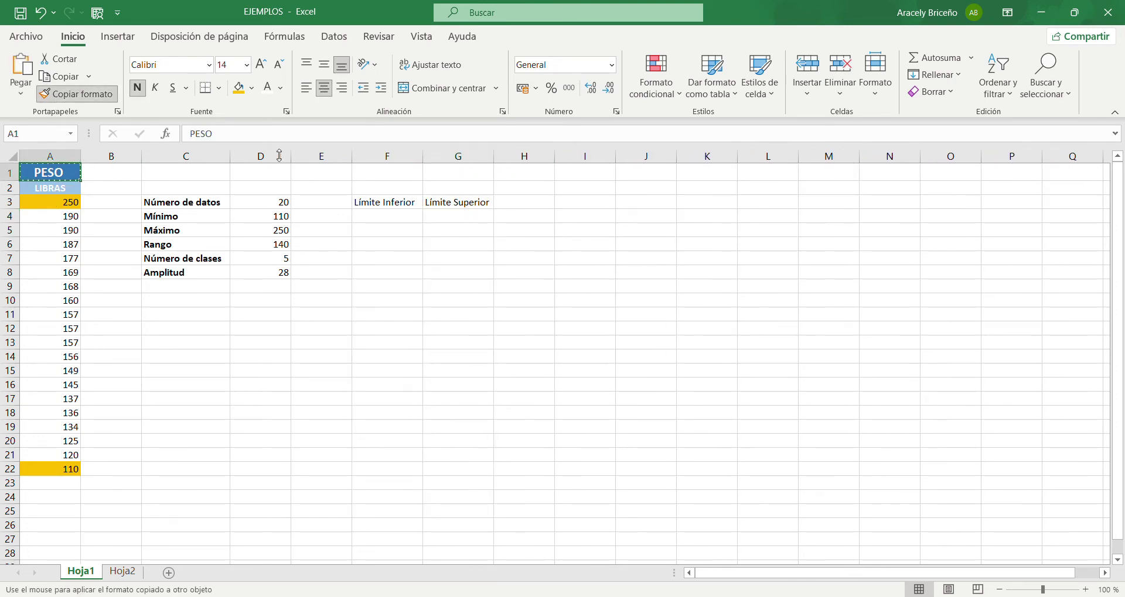
{"action": "left_click_drag", "start_coordinate": [413, 202], "coordinate": [443, 203]}
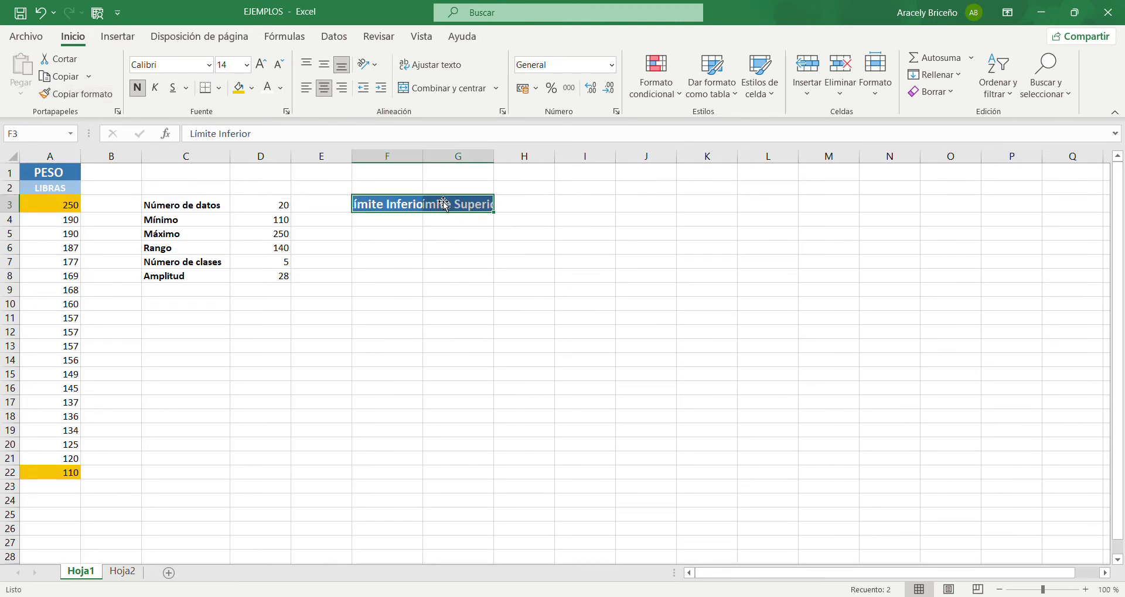
{"action": "double_click", "coordinate": [422, 161]}
{"action": "left_click", "coordinate": [521, 162]}
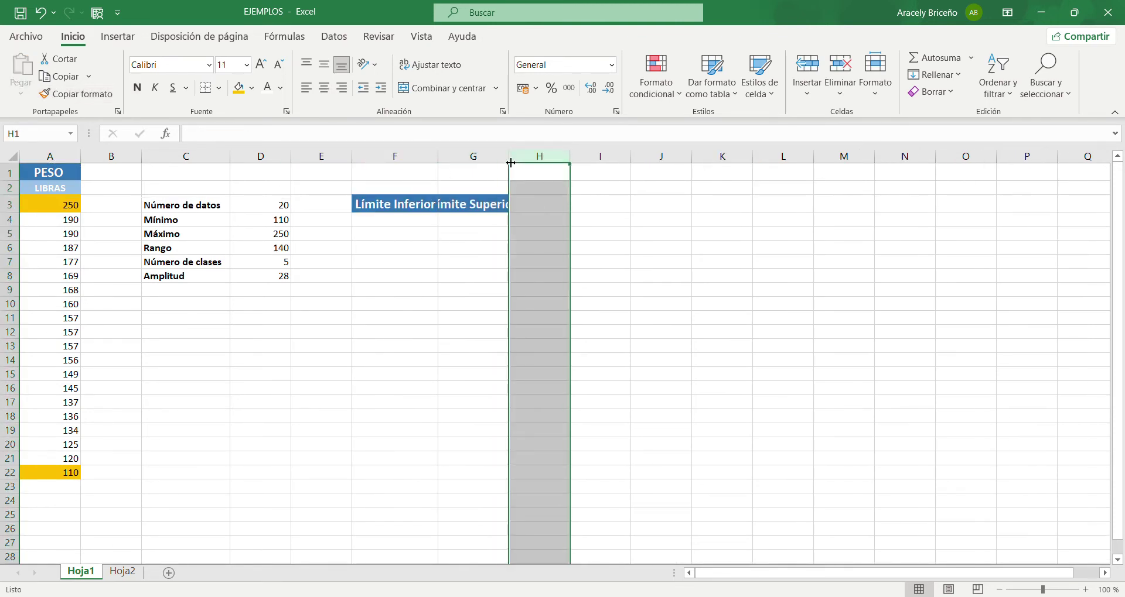
{"action": "double_click", "coordinate": [508, 162]}
Reduce the font size of the headers in F3:G3 to 12
{"action": "left_click_drag", "start_coordinate": [495, 205], "coordinate": [401, 202]}
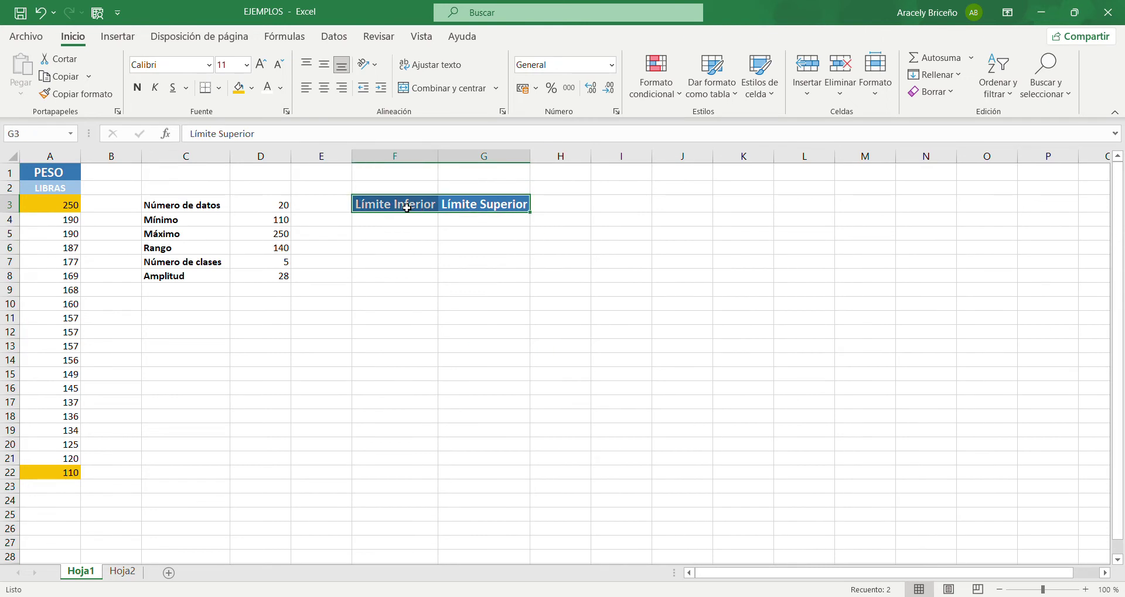
{"action": "left_click", "coordinate": [278, 70]}
{"action": "left_click", "coordinate": [467, 218]}
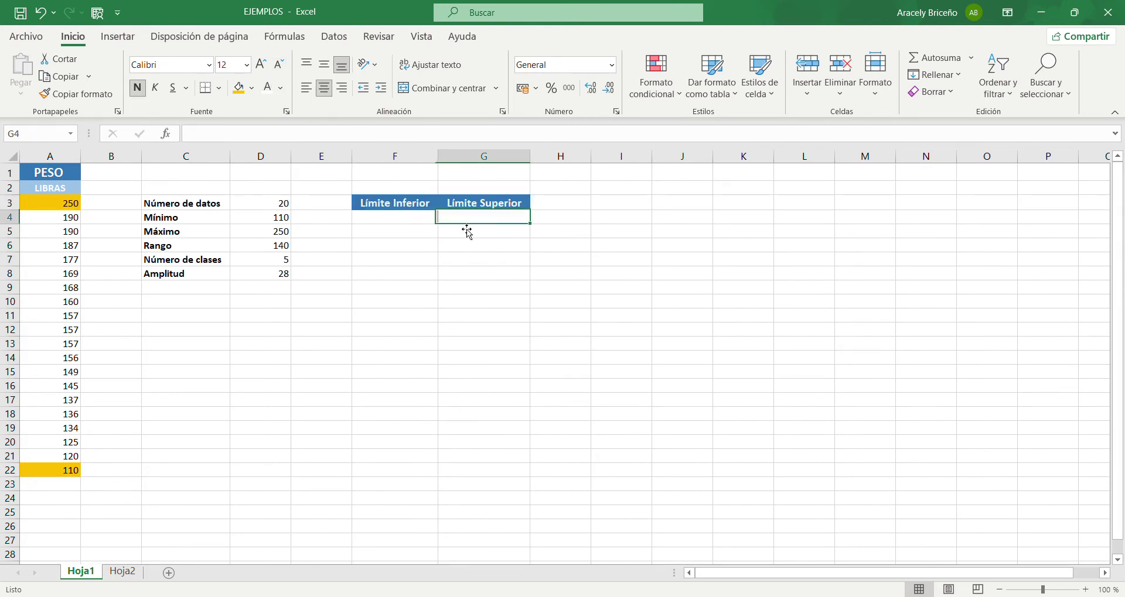
Set the first class's lower limit in F4 to the minimum value with the formula =D4
{"action": "left_click", "coordinate": [405, 218]}
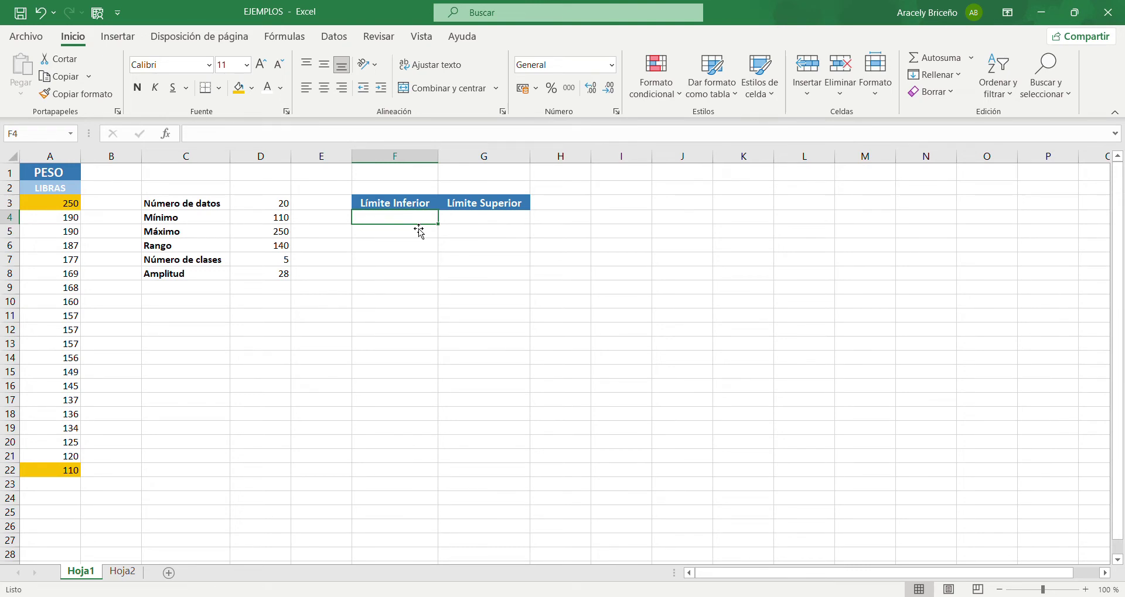
{"action": "type", "text": "="}
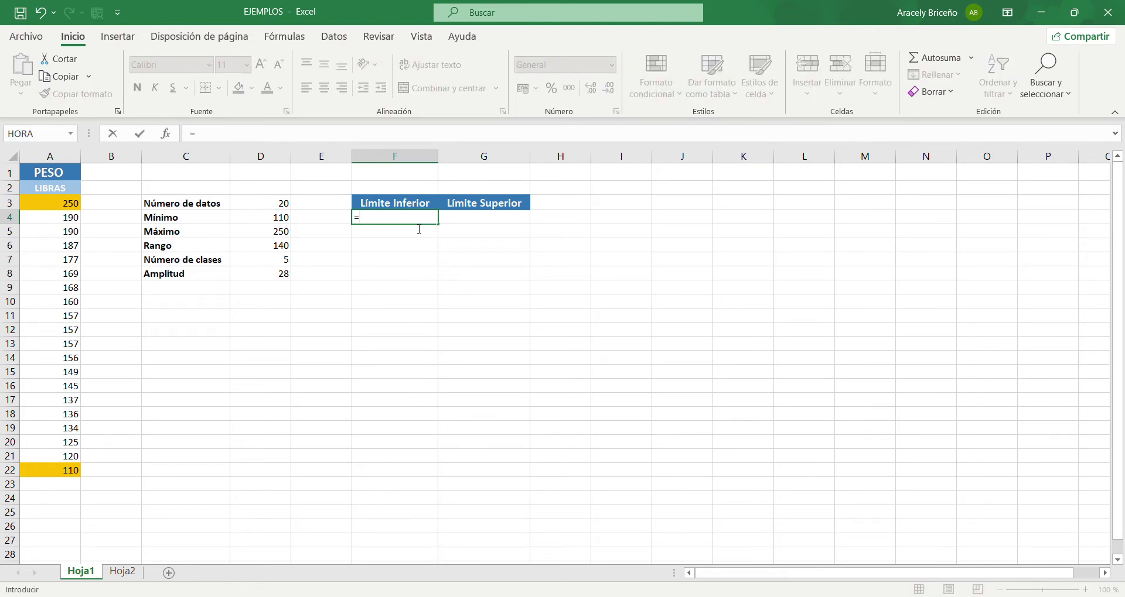
{"action": "left_click", "coordinate": [274, 219]}
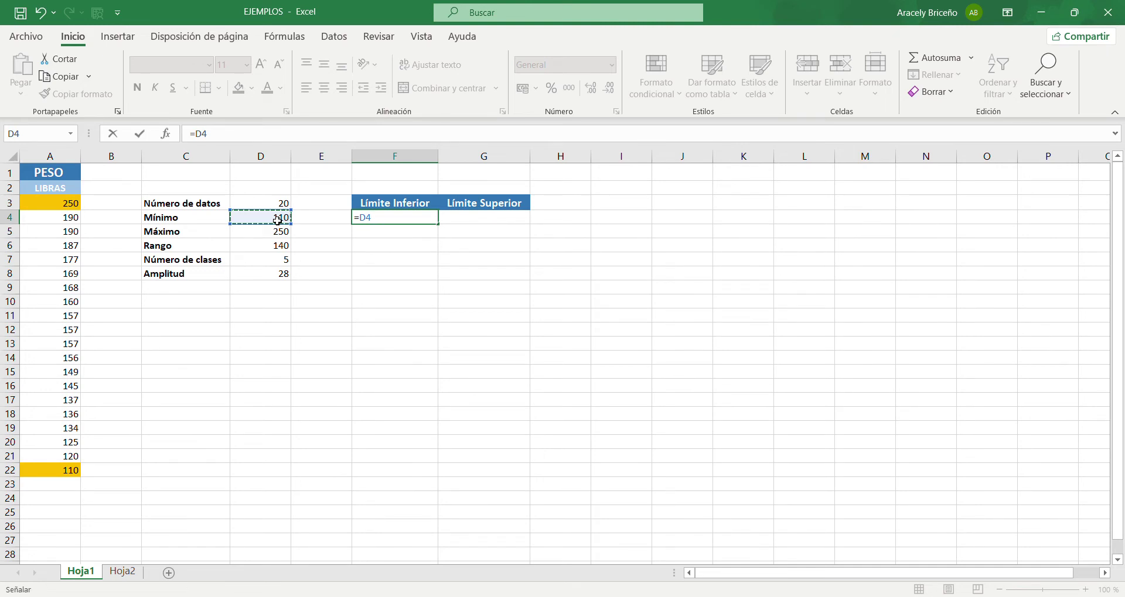
{"action": "key", "text": "Return"}
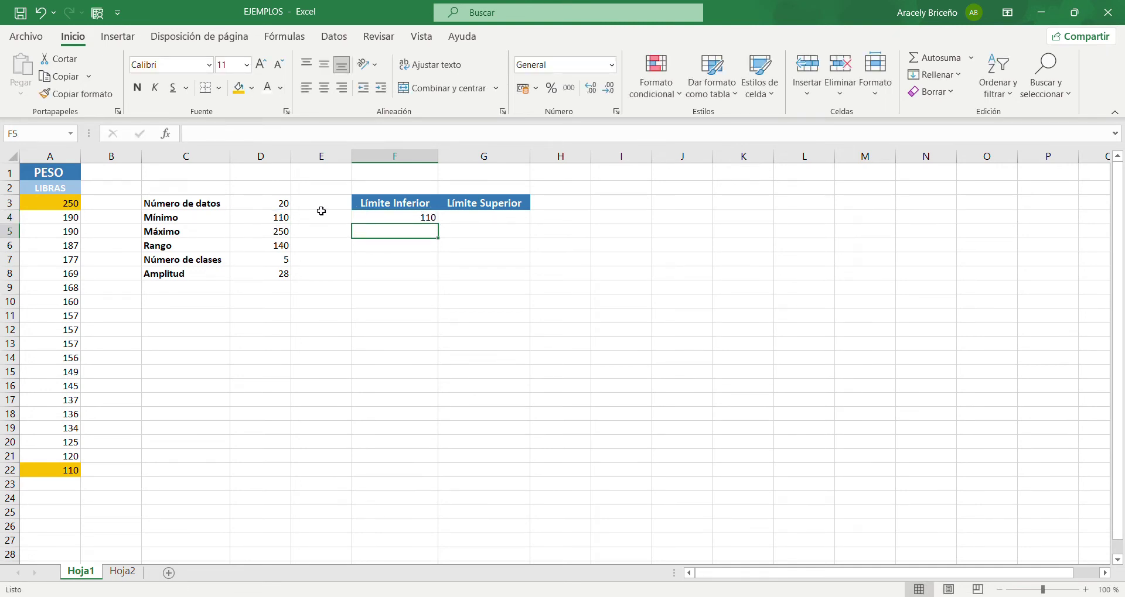
{"action": "left_click", "coordinate": [435, 221]}
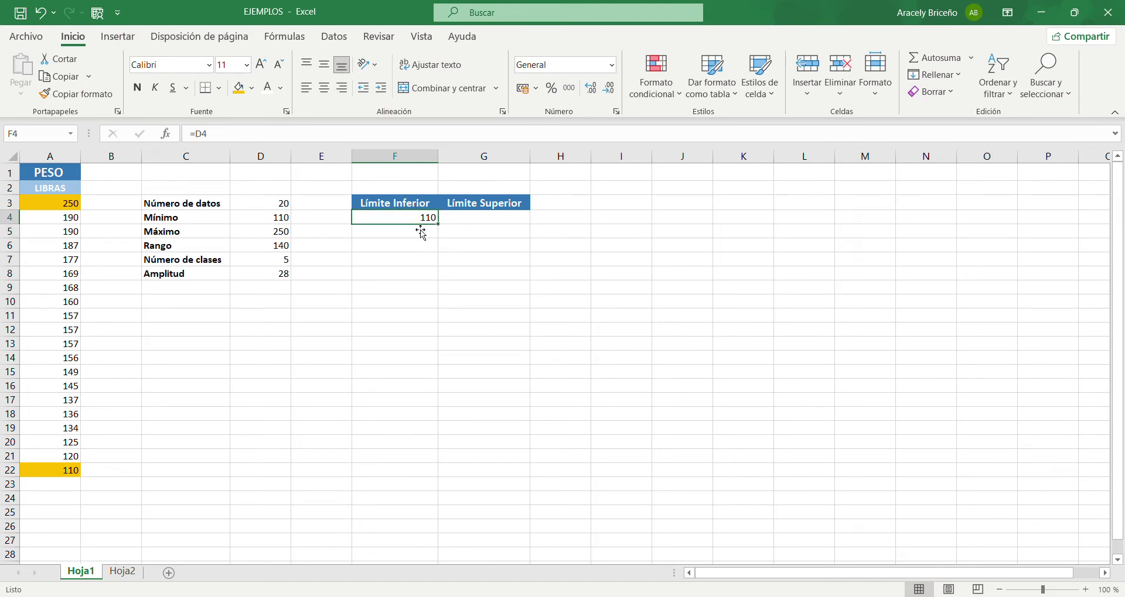
Calculate the first class's upper limit in G4 as lower limit plus class width with the formula =F4+D8
{"action": "left_click", "coordinate": [482, 217]}
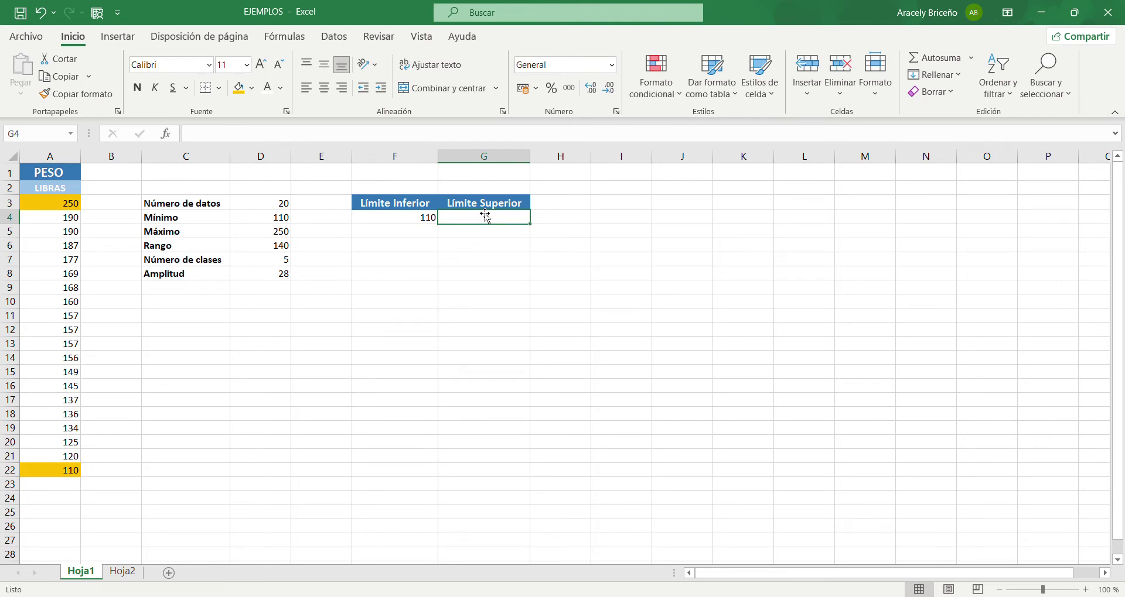
{"action": "type", "text": "="}
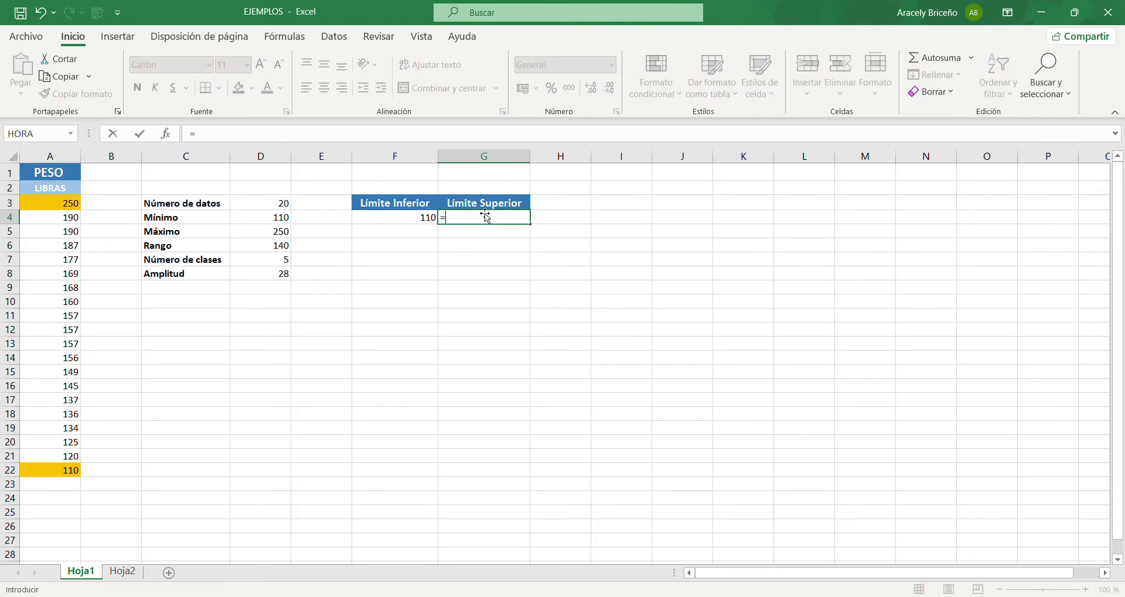
{"action": "left_click", "coordinate": [432, 218]}
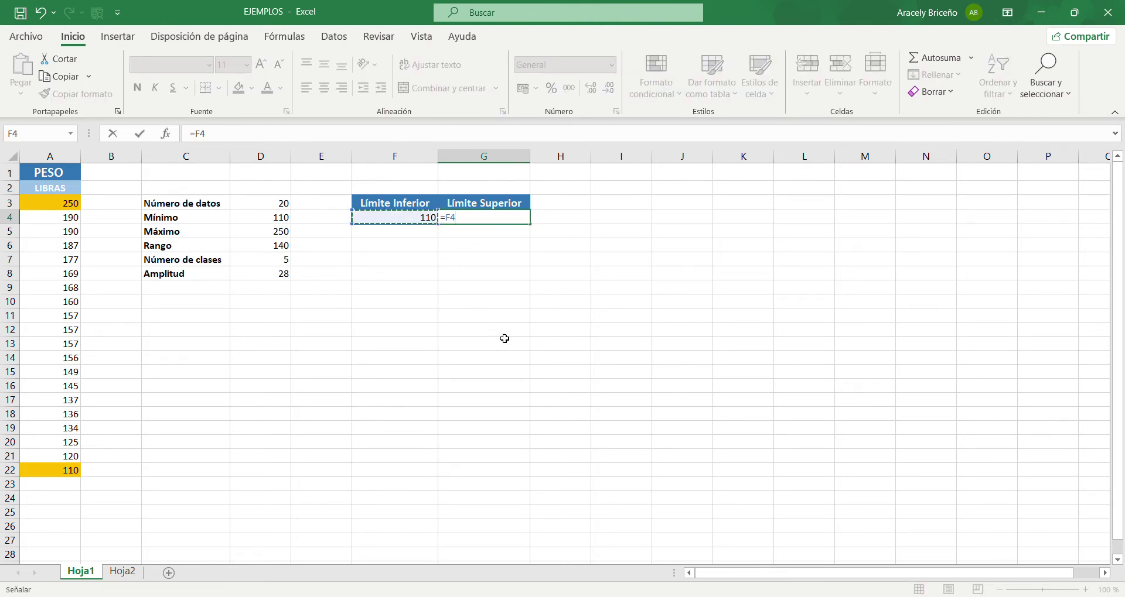
{"action": "type", "text": "+"}
{"action": "left_click", "coordinate": [280, 276]}
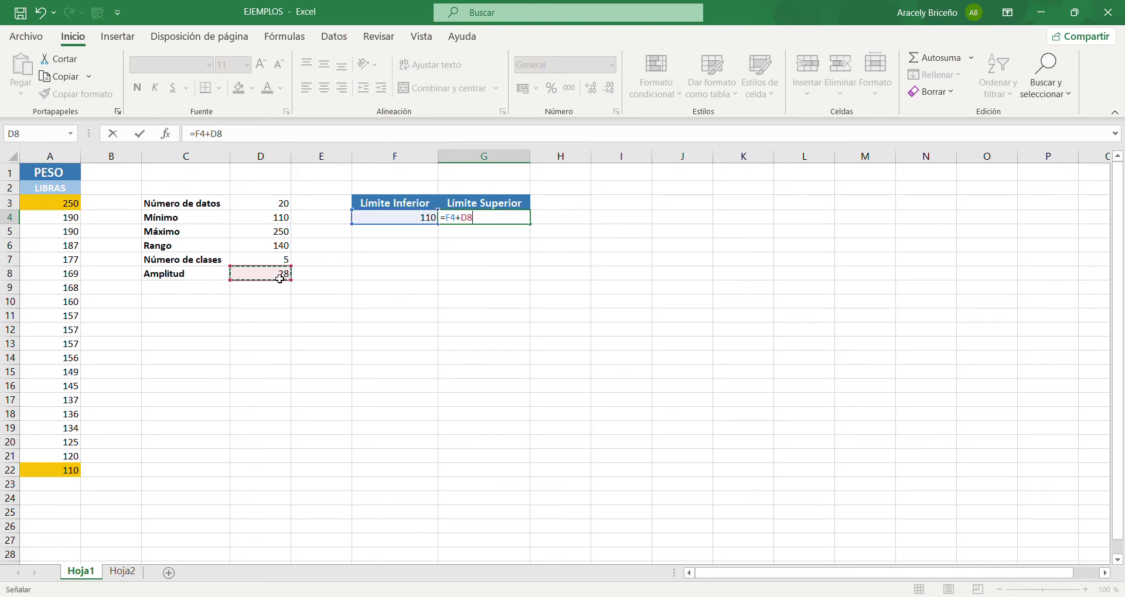
{"action": "key", "text": "Return"}
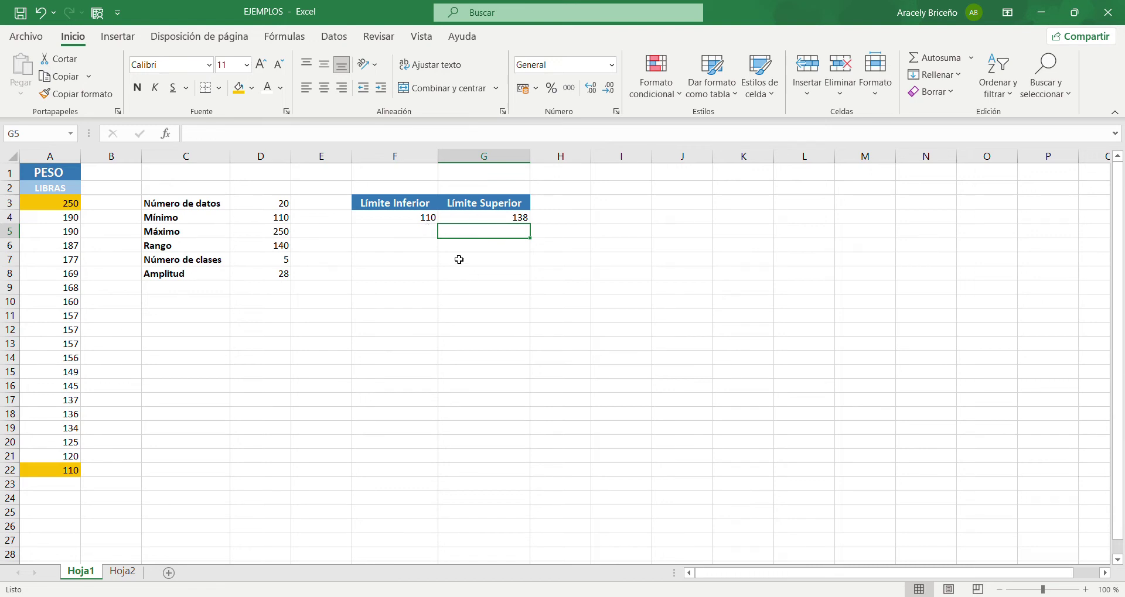
{"action": "left_click", "coordinate": [488, 221]}
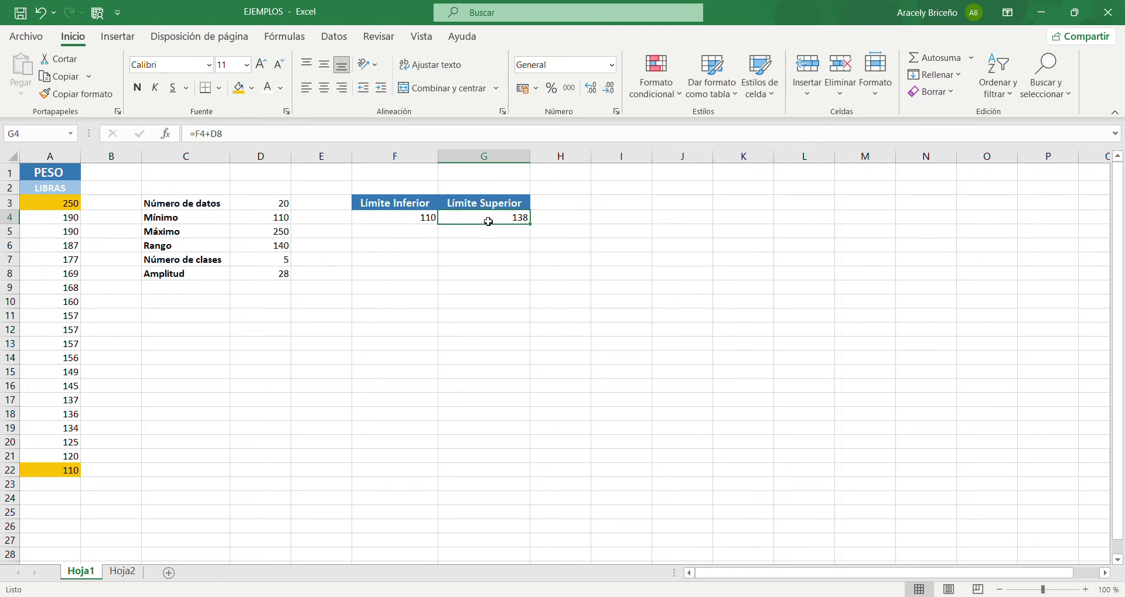
Set the second class's lower limit in F5 to the first class's upper limit with the formula =G4
{"action": "left_click", "coordinate": [432, 236]}
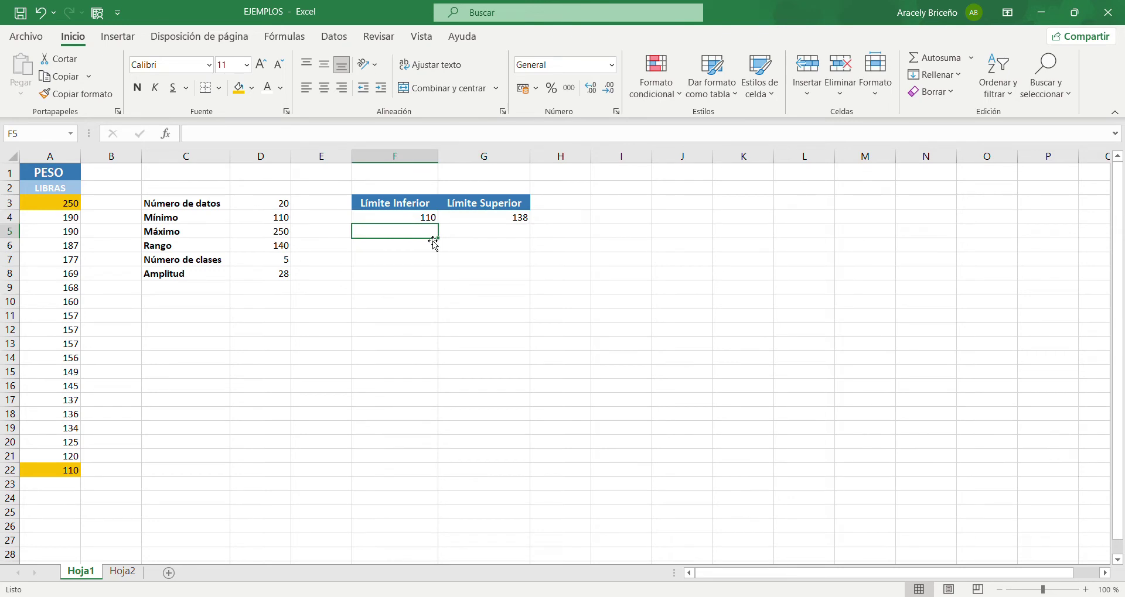
{"action": "type", "text": "="}
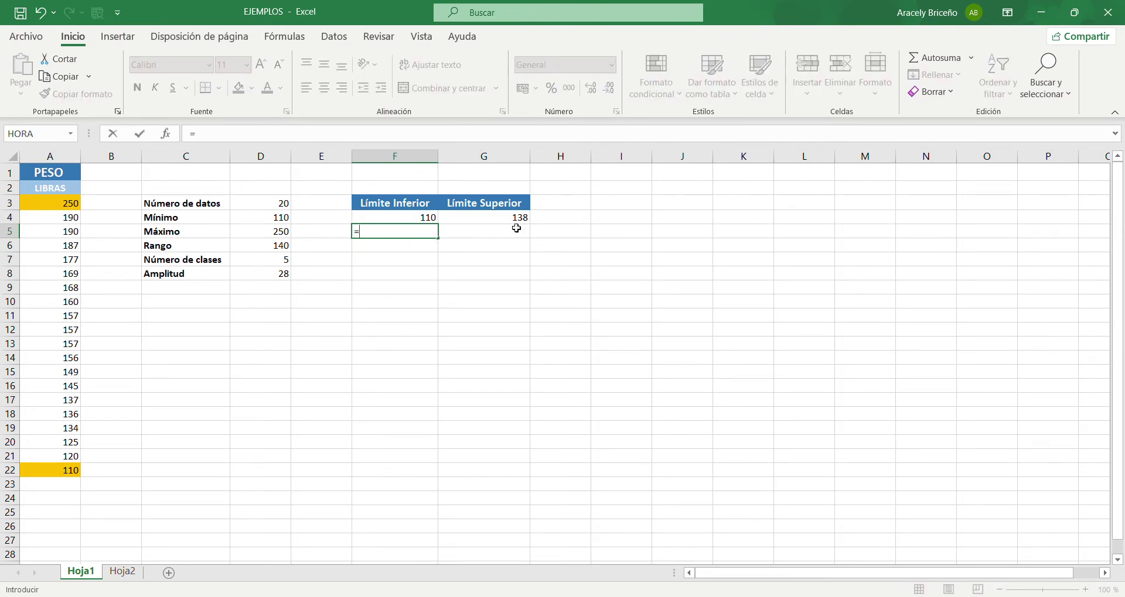
{"action": "left_click", "coordinate": [520, 219]}
{"action": "key", "text": "Return"}
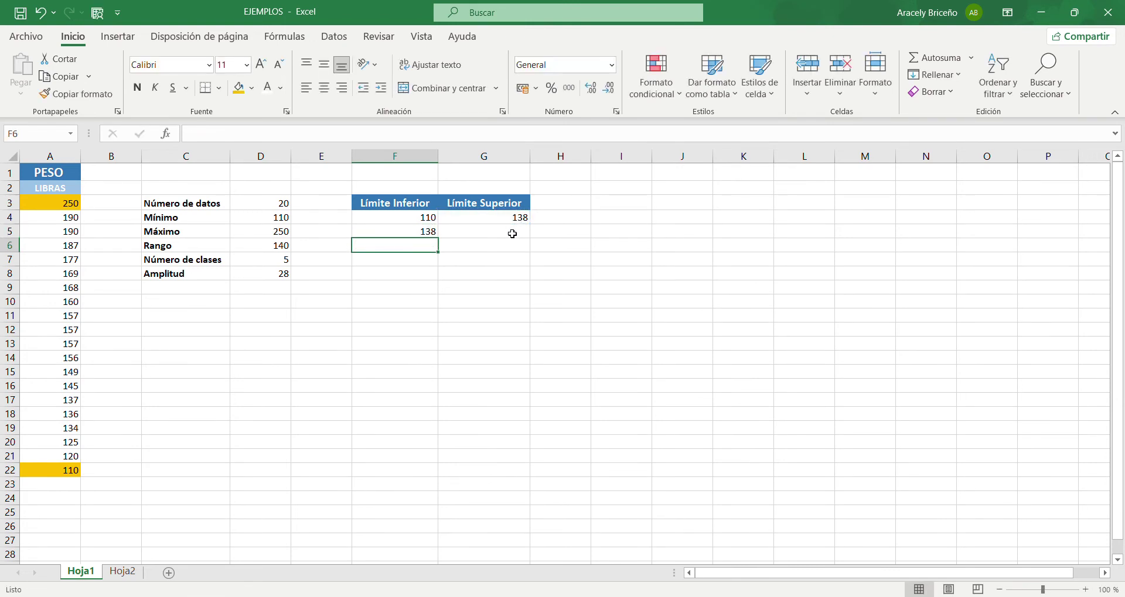
Calculate the second class's upper limit in G5 as lower limit plus class width with the formula =F5+D8
{"action": "left_click", "coordinate": [511, 235]}
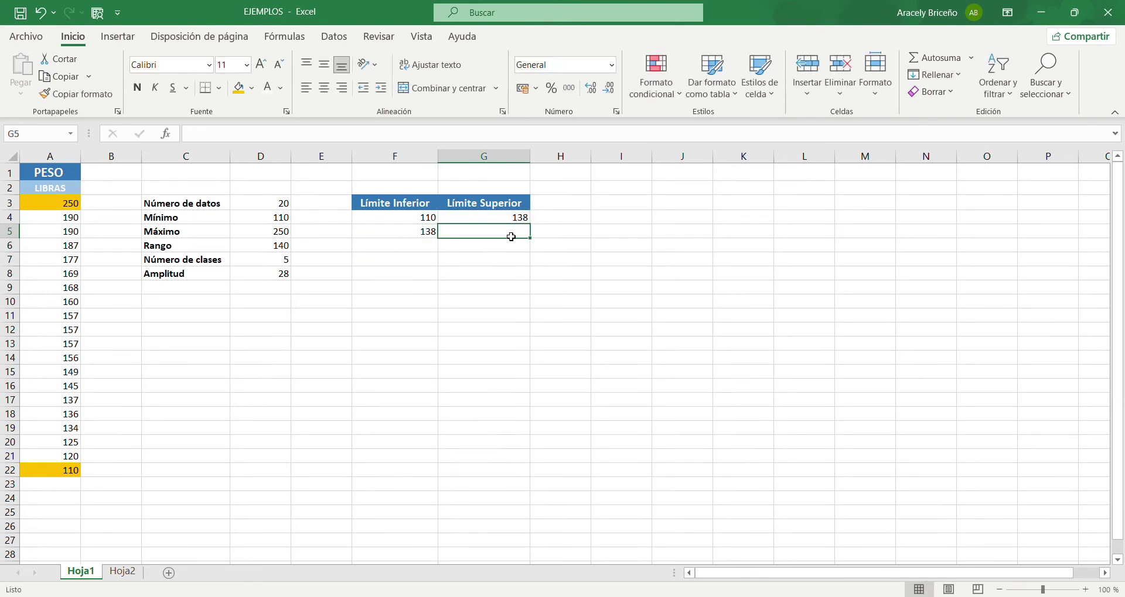
{"action": "type", "text": "="}
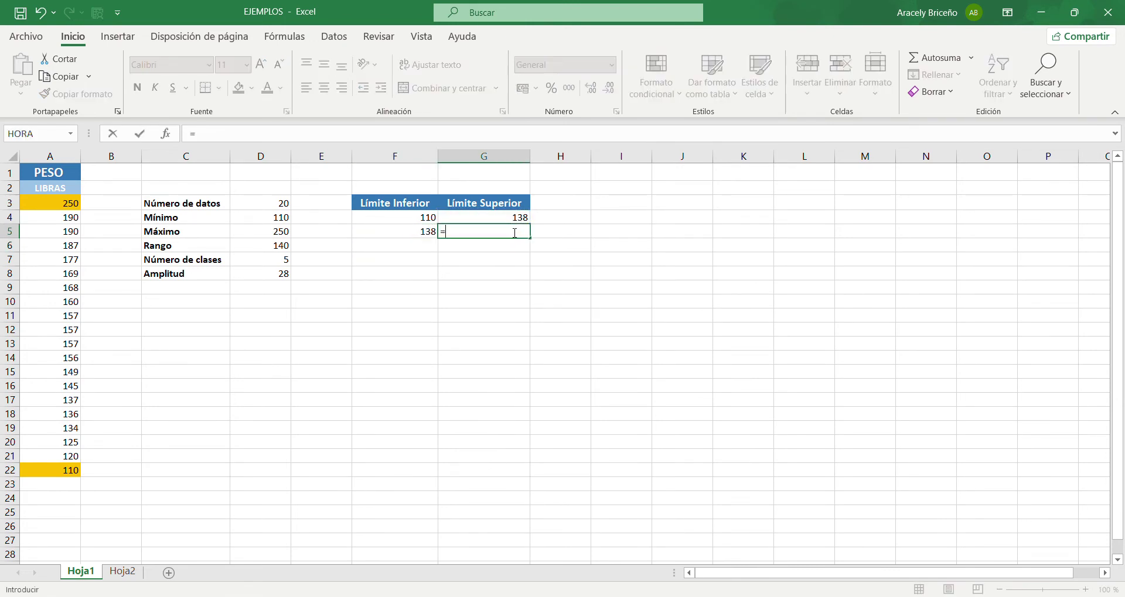
{"action": "left_click", "coordinate": [437, 238]}
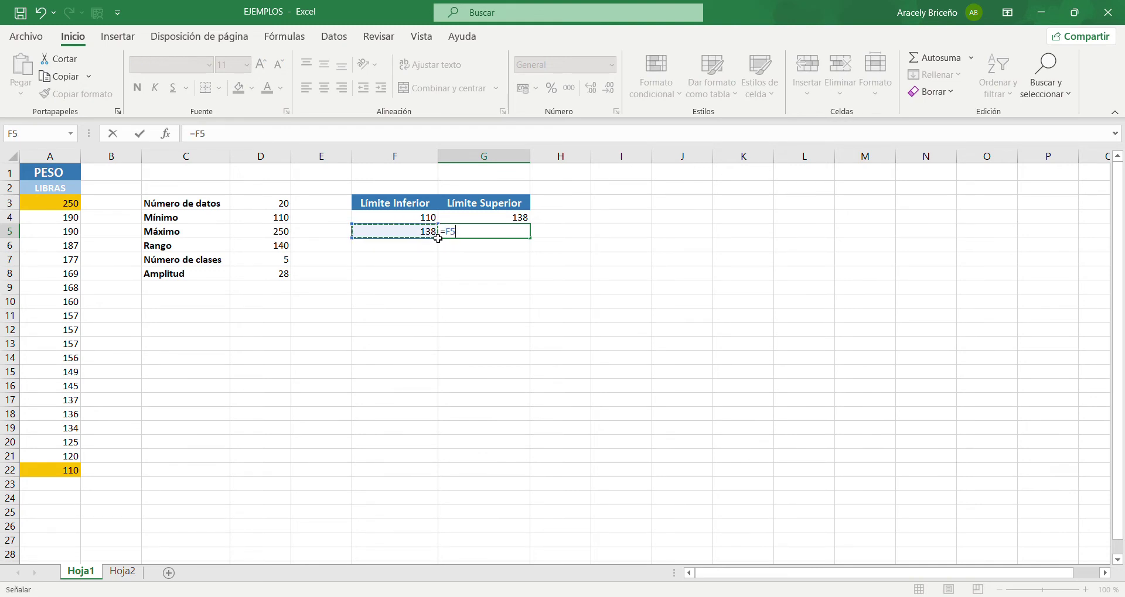
{"action": "type", "text": "+"}
{"action": "left_click", "coordinate": [264, 284]}
{"action": "key", "text": "Return"}
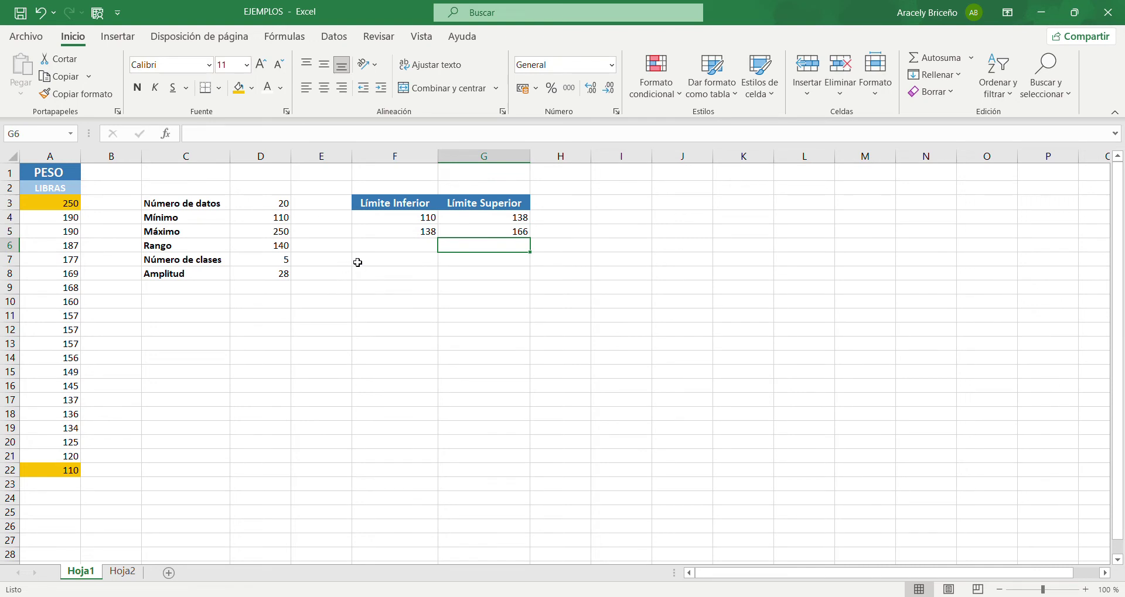
Set the third class's lower limit in F6 to the second class's upper limit with the formula =G5
{"action": "left_click", "coordinate": [419, 246]}
{"action": "type", "text": "="}
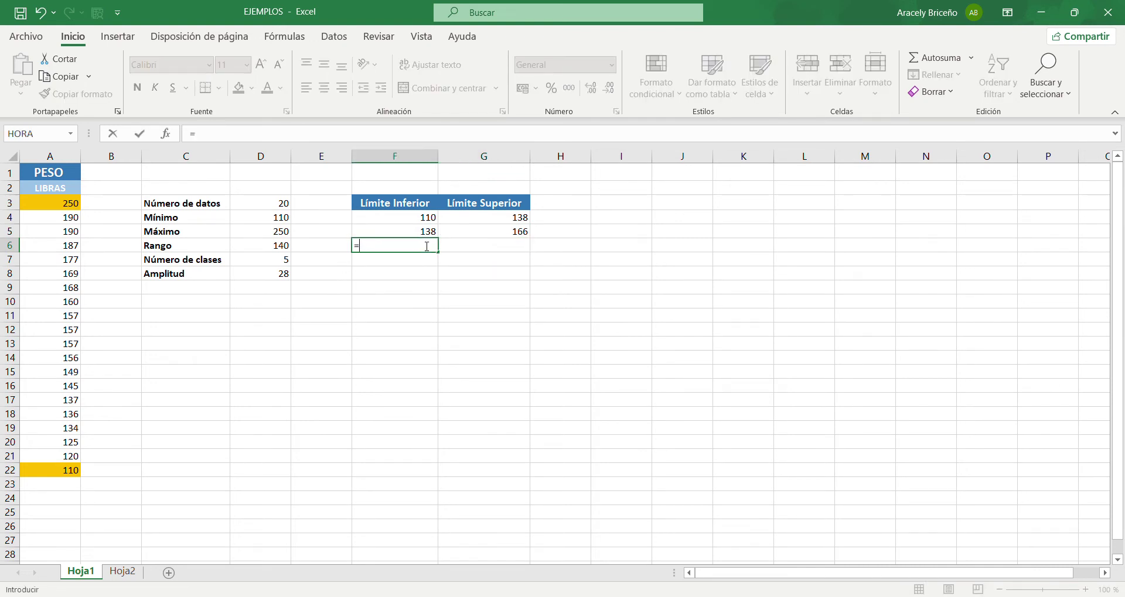
{"action": "left_click", "coordinate": [511, 233]}
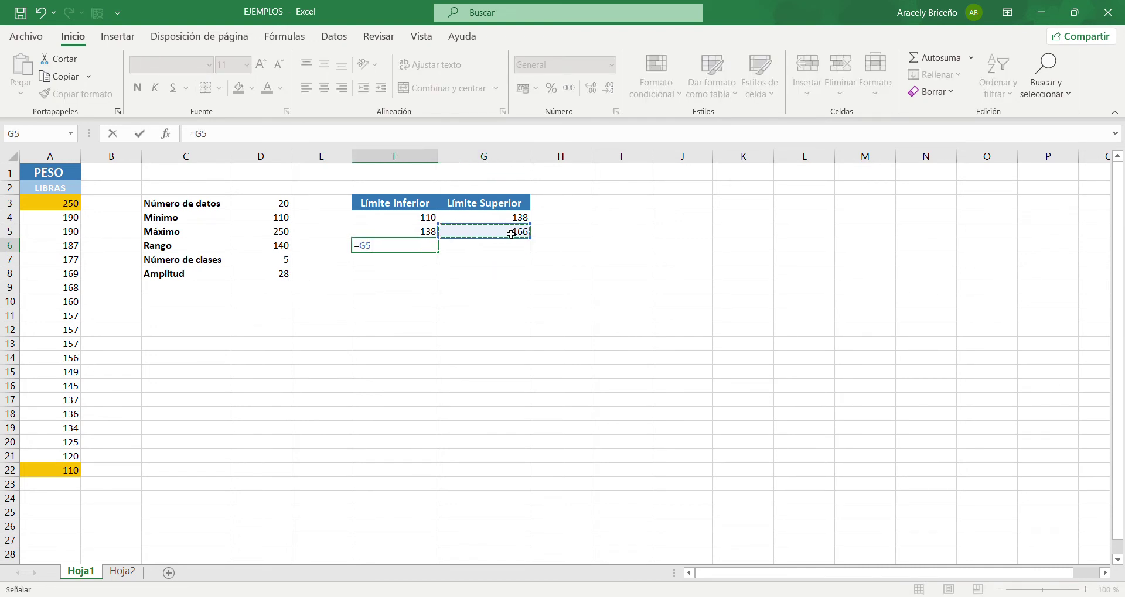
{"action": "key", "text": "Return"}
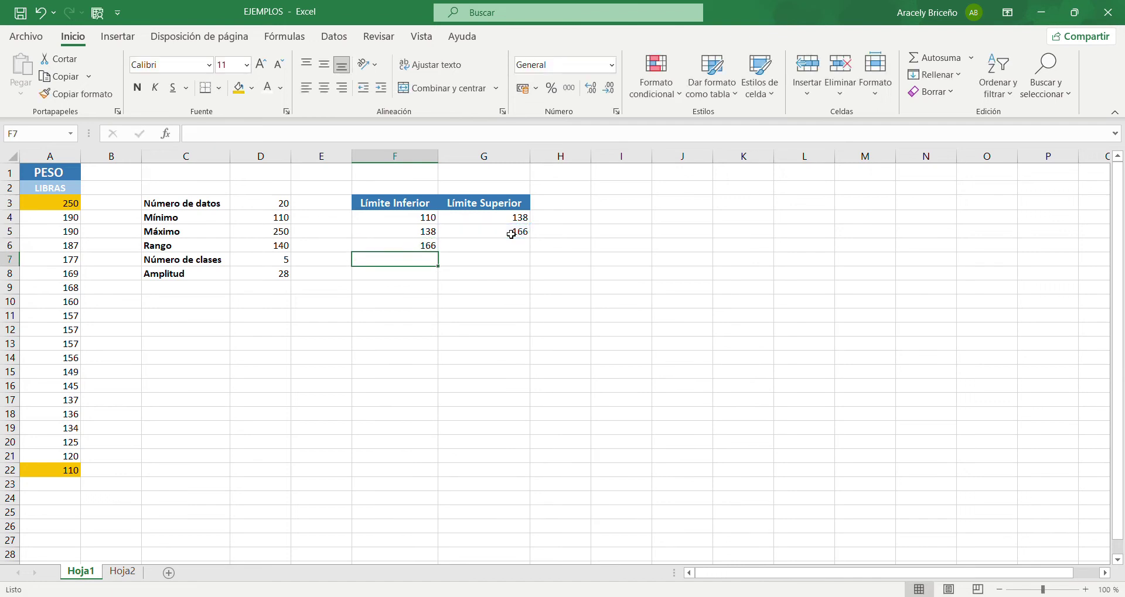
Calculate the third class's upper limit in G6 as lower limit plus class width with the formula =F6+D8
{"action": "left_click", "coordinate": [511, 249]}
{"action": "type", "text": "="}
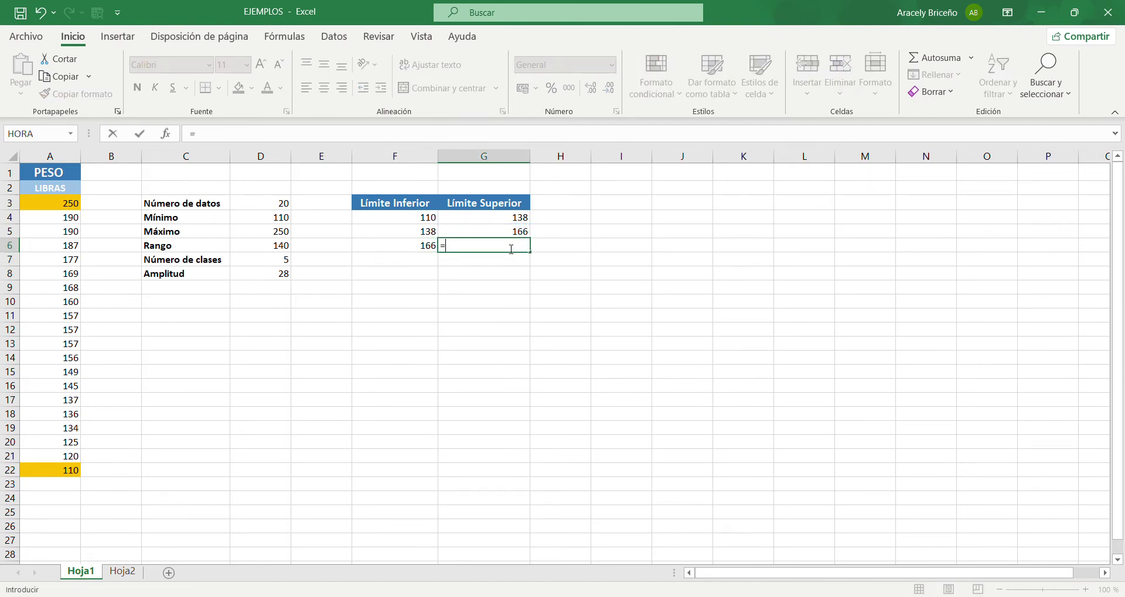
{"action": "left_click", "coordinate": [424, 247]}
{"action": "type", "text": "+"}
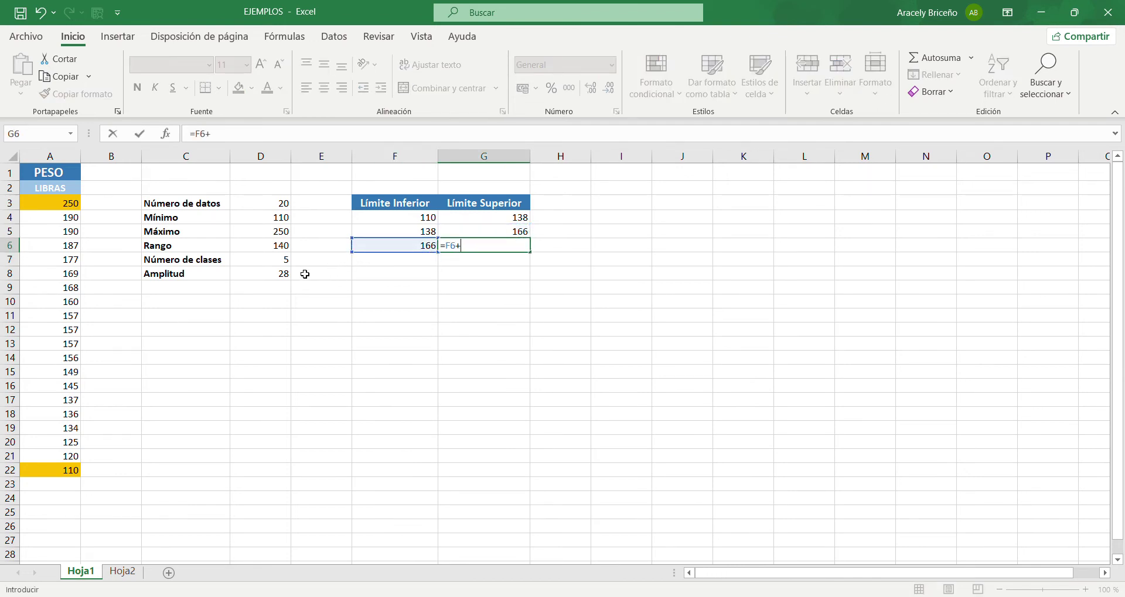
{"action": "left_click", "coordinate": [288, 280]}
{"action": "key", "text": "Return"}
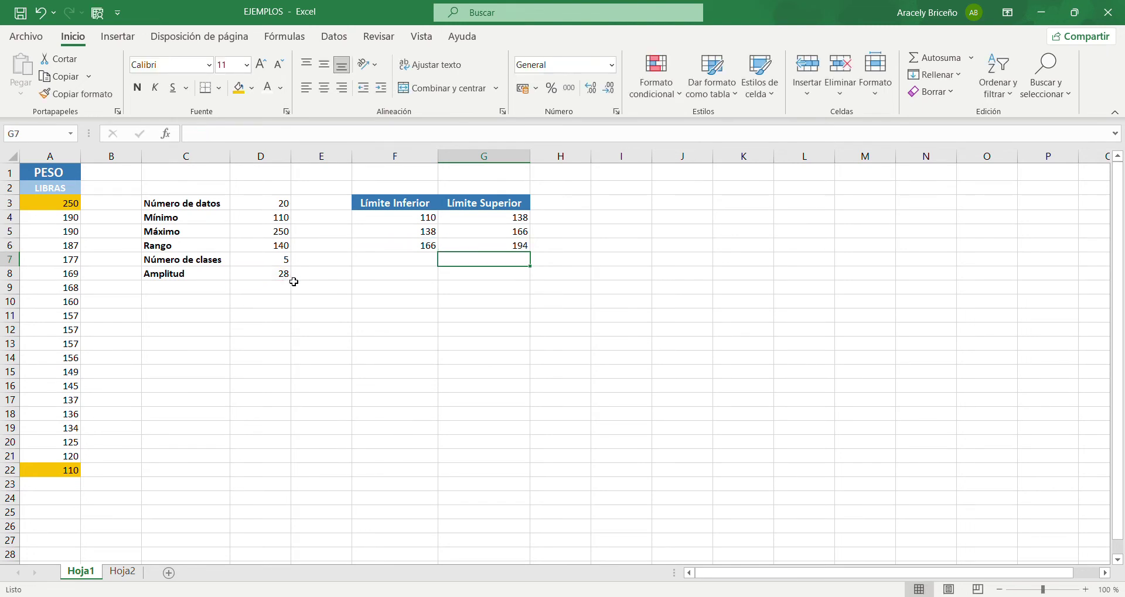
Set the fourth class's lower limit in F7 to the third class's upper limit with the formula =G6
{"action": "left_click", "coordinate": [404, 262]}
{"action": "type", "text": "="}
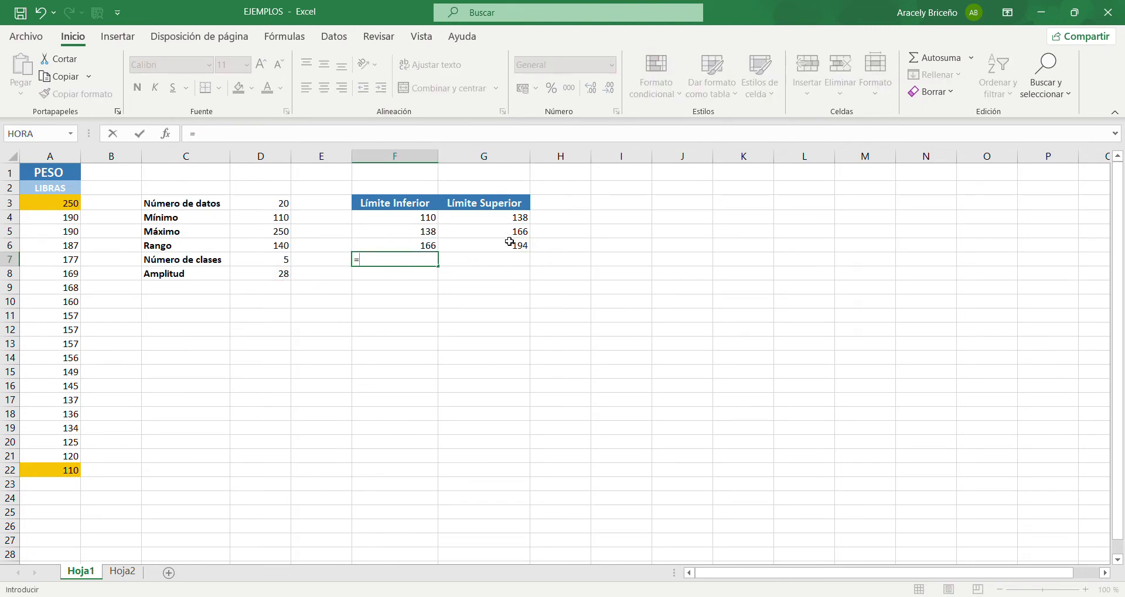
{"action": "left_click_drag", "start_coordinate": [510, 237], "coordinate": [512, 243]}
{"action": "left_click", "coordinate": [513, 250]}
{"action": "type", "text": "+"}
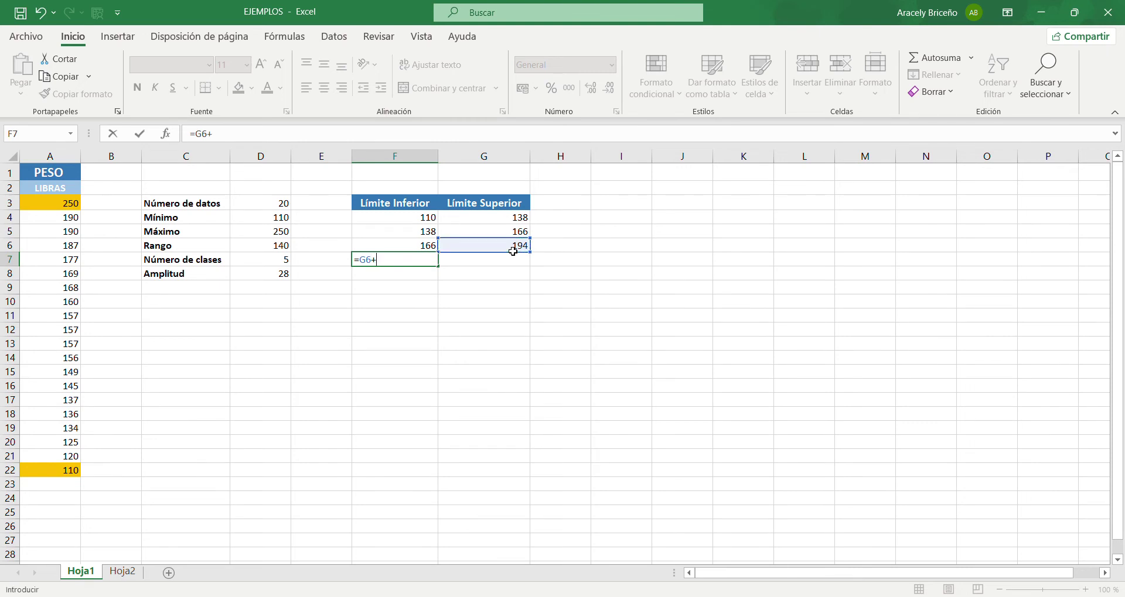
{"action": "key", "text": "BackSpace"}
{"action": "key", "text": "Return"}
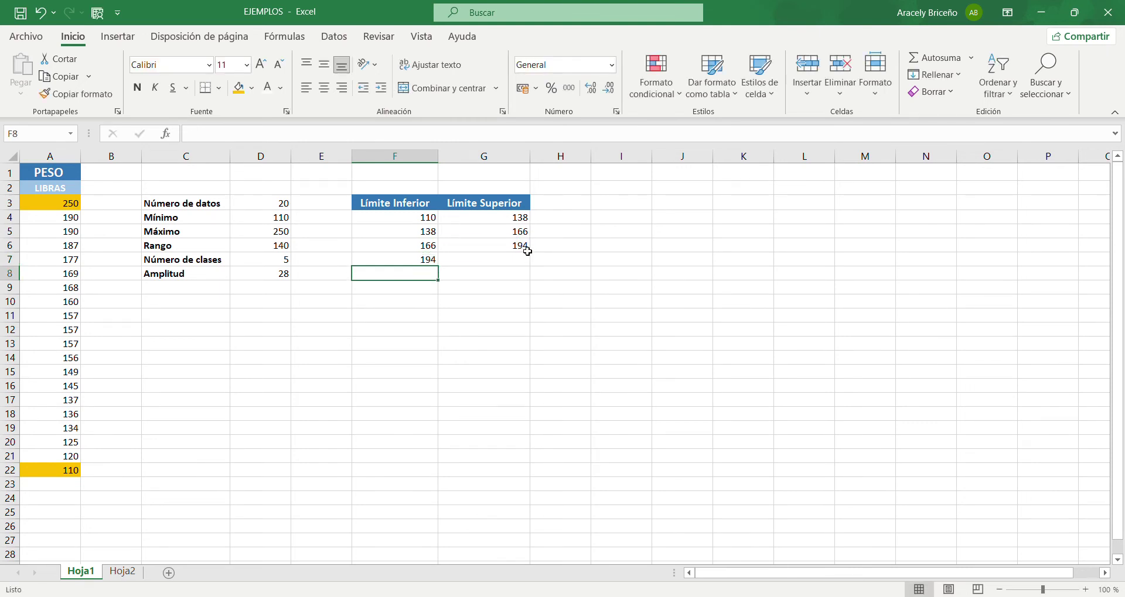
Calculate the fourth class's upper limit in G7 as lower limit plus class width with the formula =F7+D8
{"action": "left_click", "coordinate": [523, 260]}
{"action": "type", "text": "="}
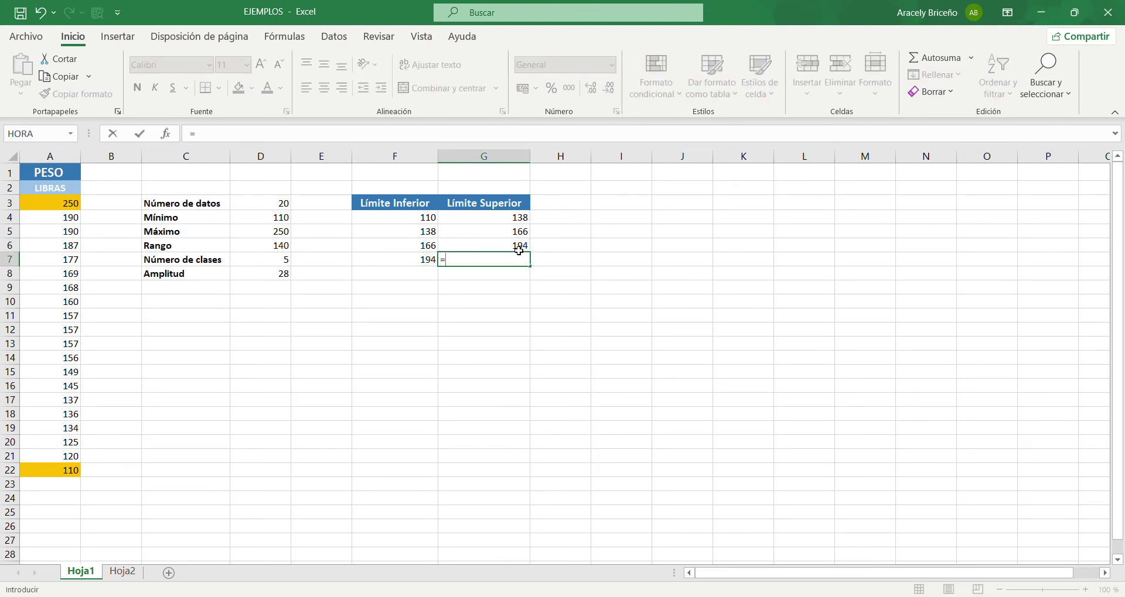
{"action": "left_click", "coordinate": [417, 263]}
{"action": "type", "text": "+"}
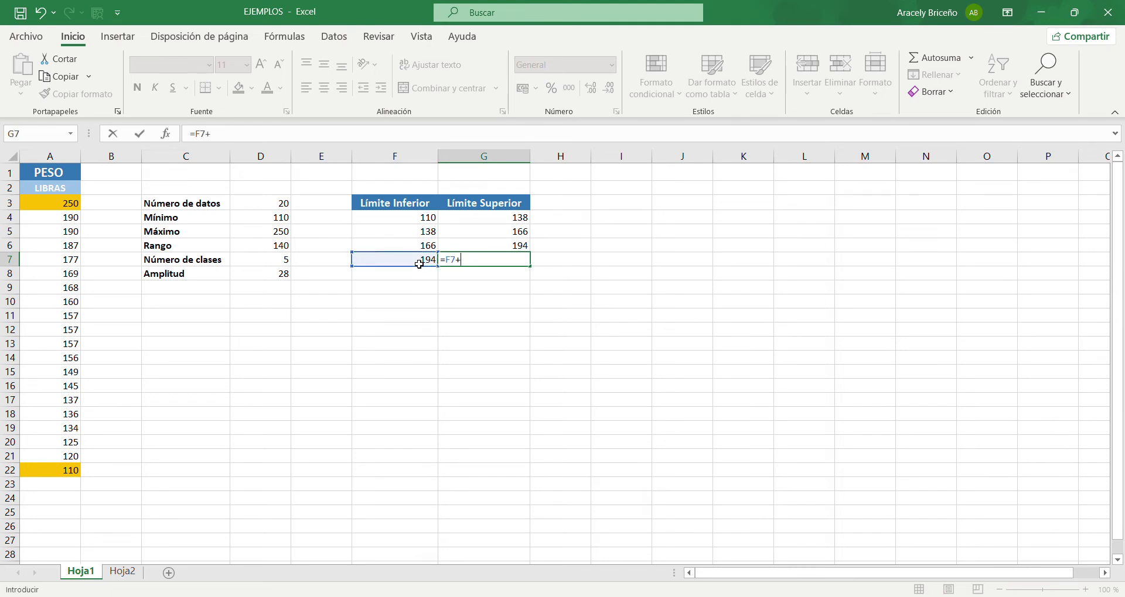
{"action": "left_click", "coordinate": [285, 276]}
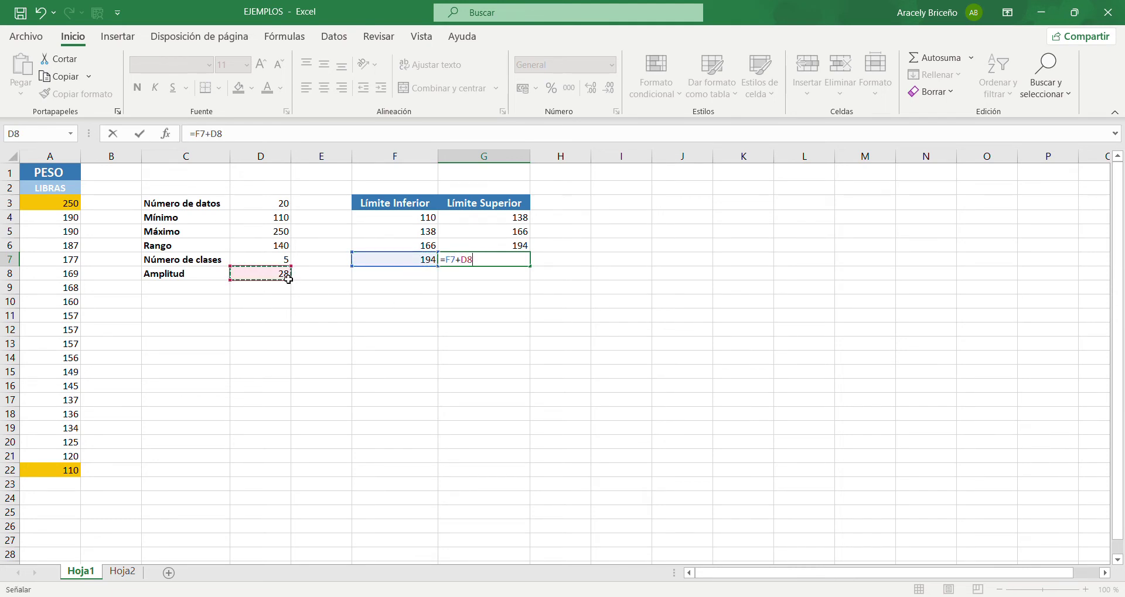
{"action": "key", "text": "Return"}
Set the fifth class's lower limit in F8 to the fourth class's upper limit with the formula =G7
{"action": "left_click", "coordinate": [370, 281]}
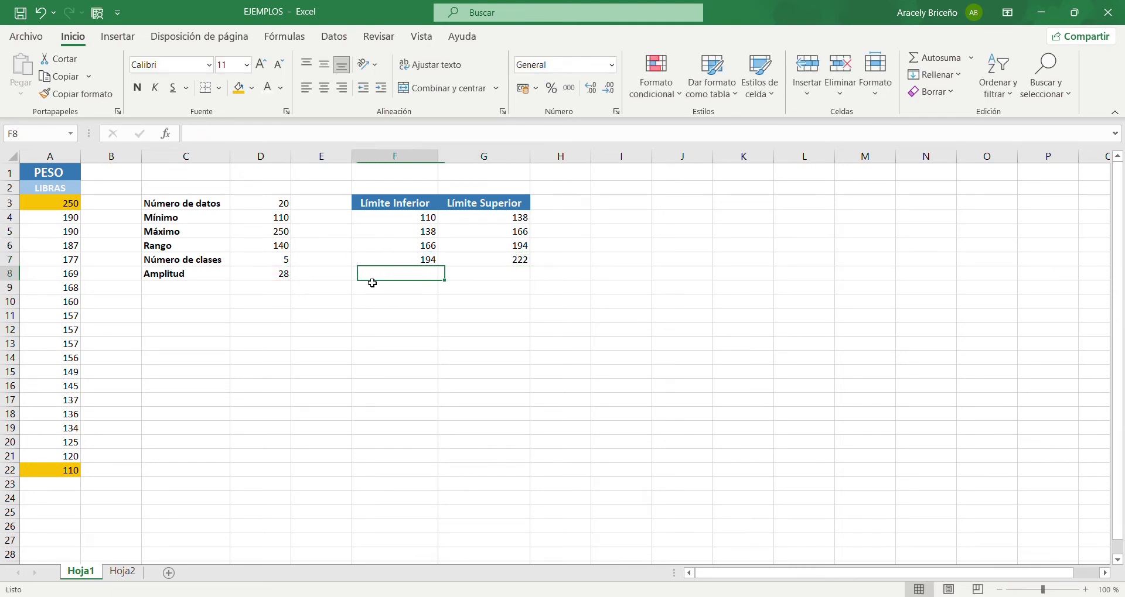
{"action": "type", "text": "="}
{"action": "left_click", "coordinate": [507, 263]}
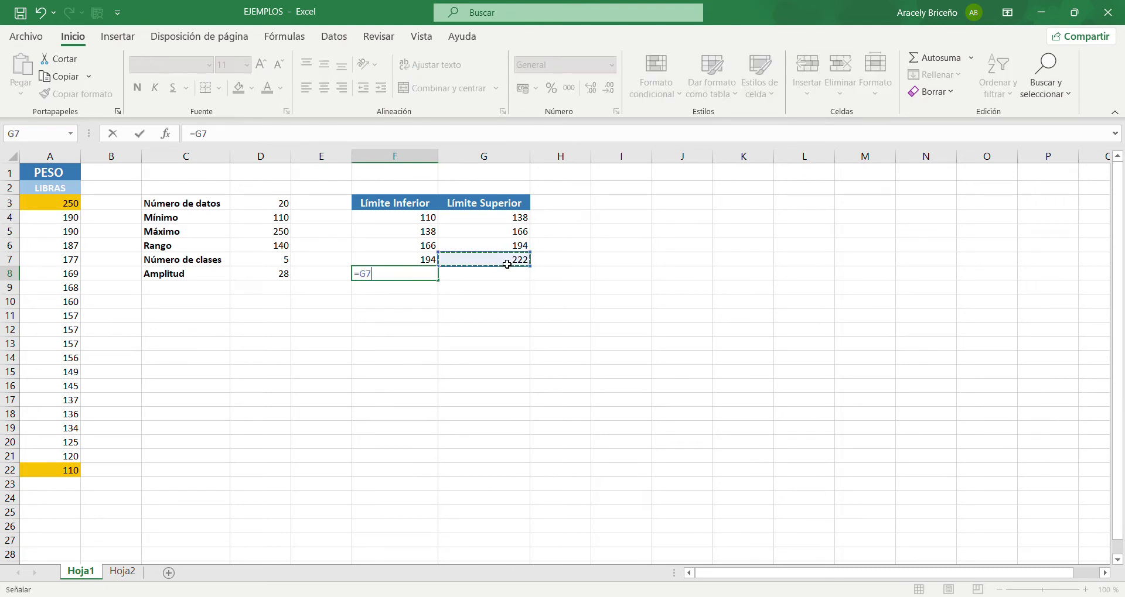
{"action": "key", "text": "Return"}
Calculate the fifth class's upper limit in G8 as lower limit plus class width with the formula =F8+D8
{"action": "left_click", "coordinate": [508, 274]}
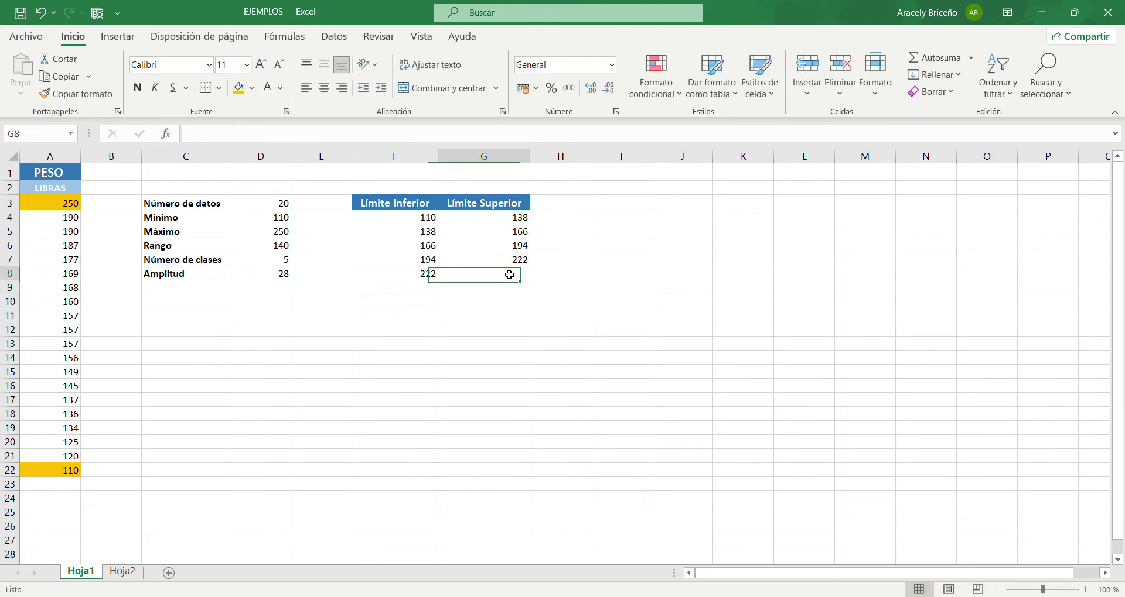
{"action": "type", "text": "="}
{"action": "left_click", "coordinate": [423, 280]}
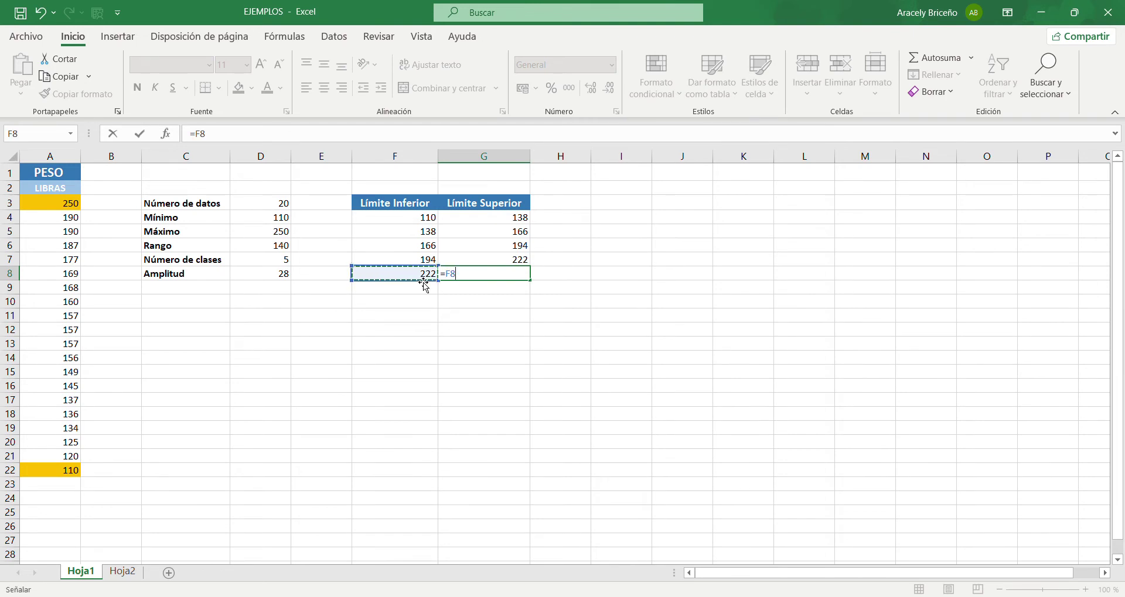
{"action": "type", "text": "+"}
{"action": "left_click", "coordinate": [275, 285]}
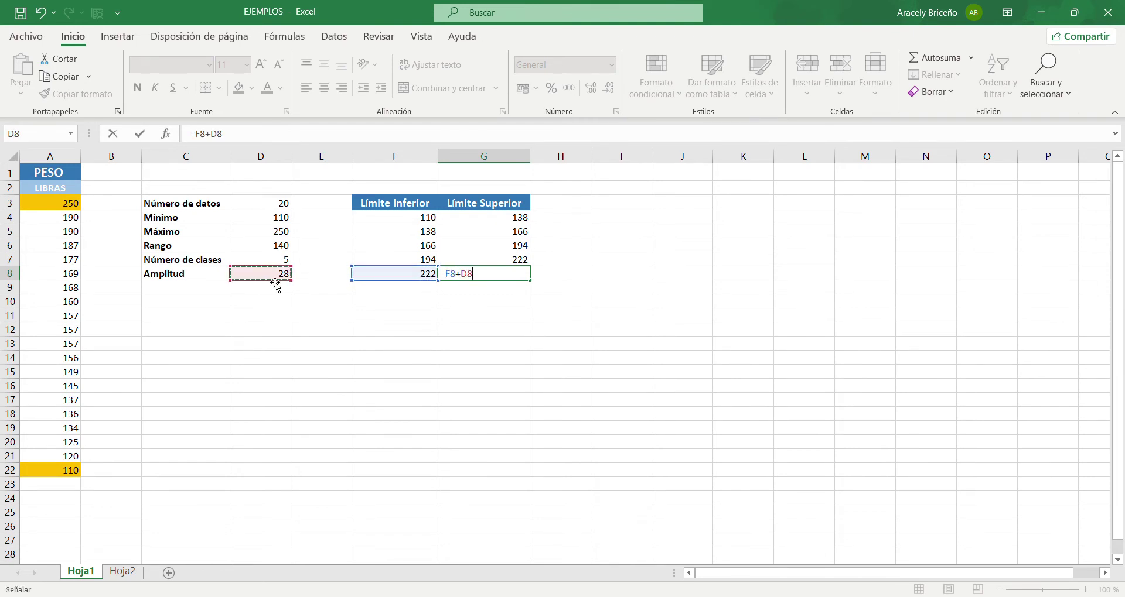
{"action": "key", "text": "Return"}
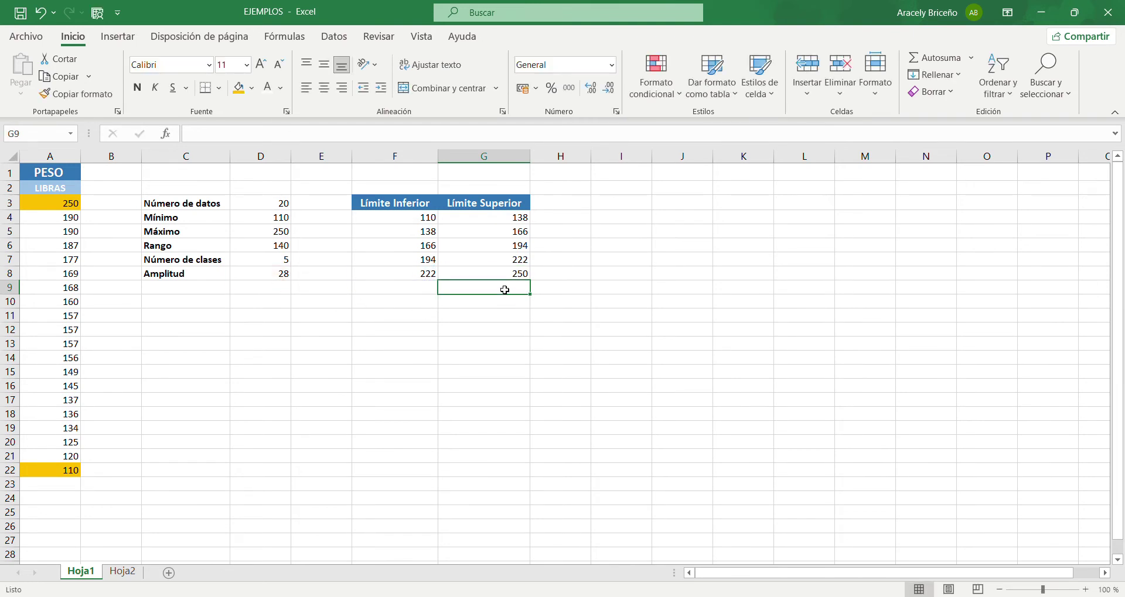
Highlight the first lower limit in F4 and the last upper limit in G8 with the gold fill colour
{"action": "left_click", "coordinate": [419, 218]}
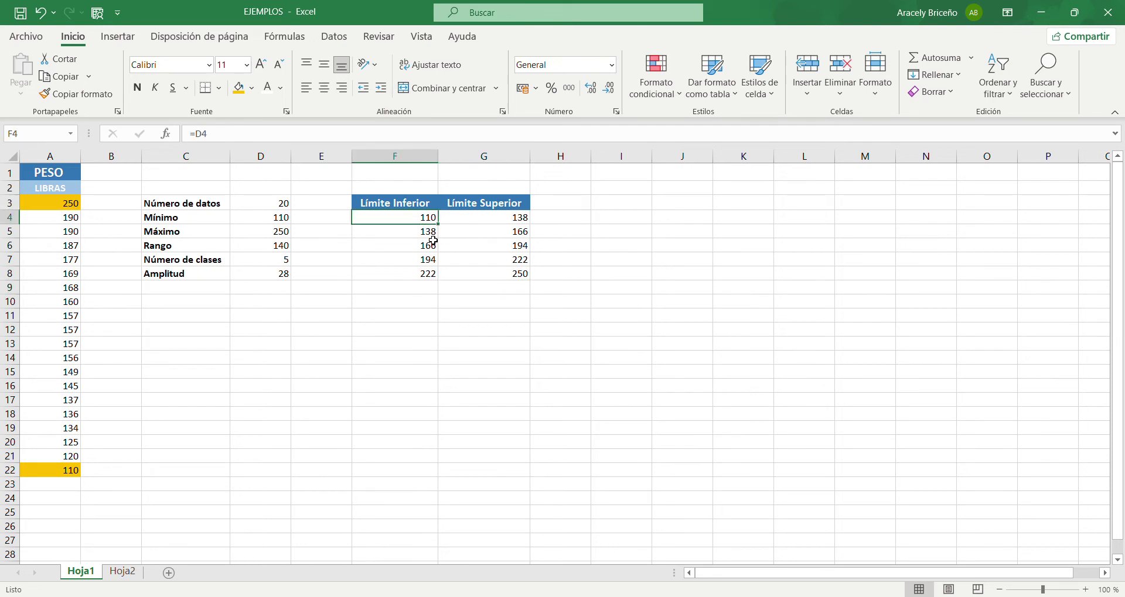
{"action": "left_click", "coordinate": [239, 87]}
{"action": "left_click", "coordinate": [505, 276]}
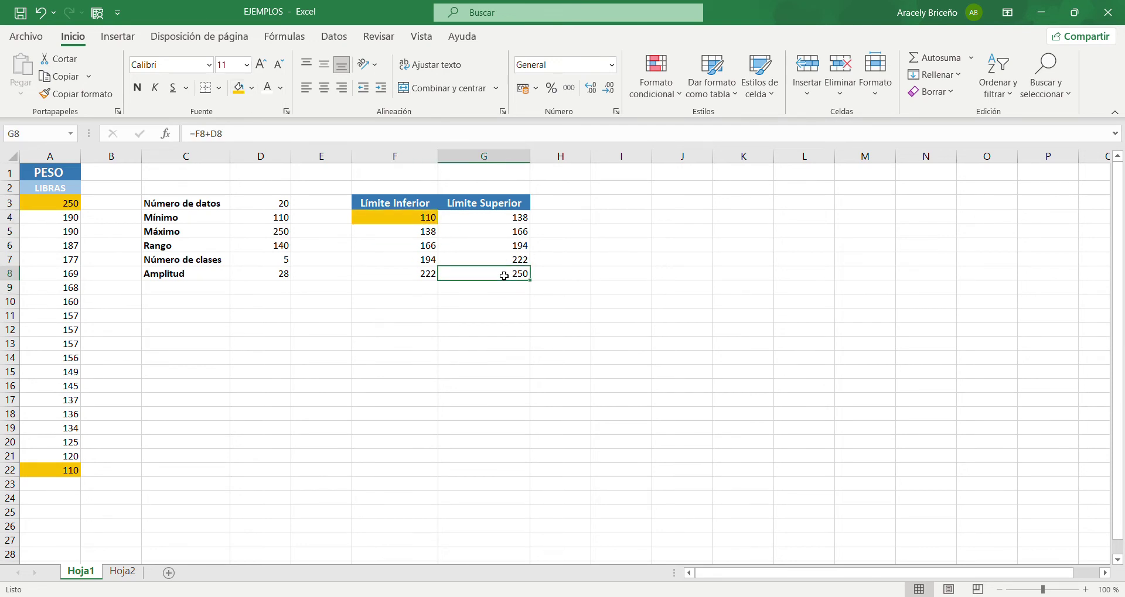
{"action": "left_click", "coordinate": [238, 88]}
{"action": "left_click", "coordinate": [651, 377]}
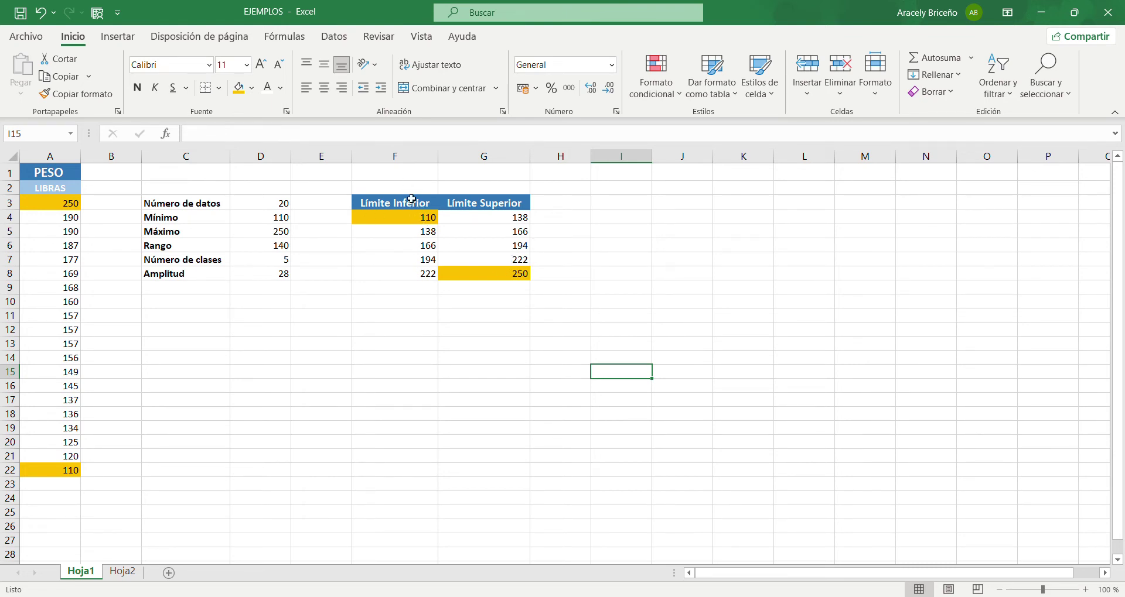
{"action": "left_click", "coordinate": [412, 216]}
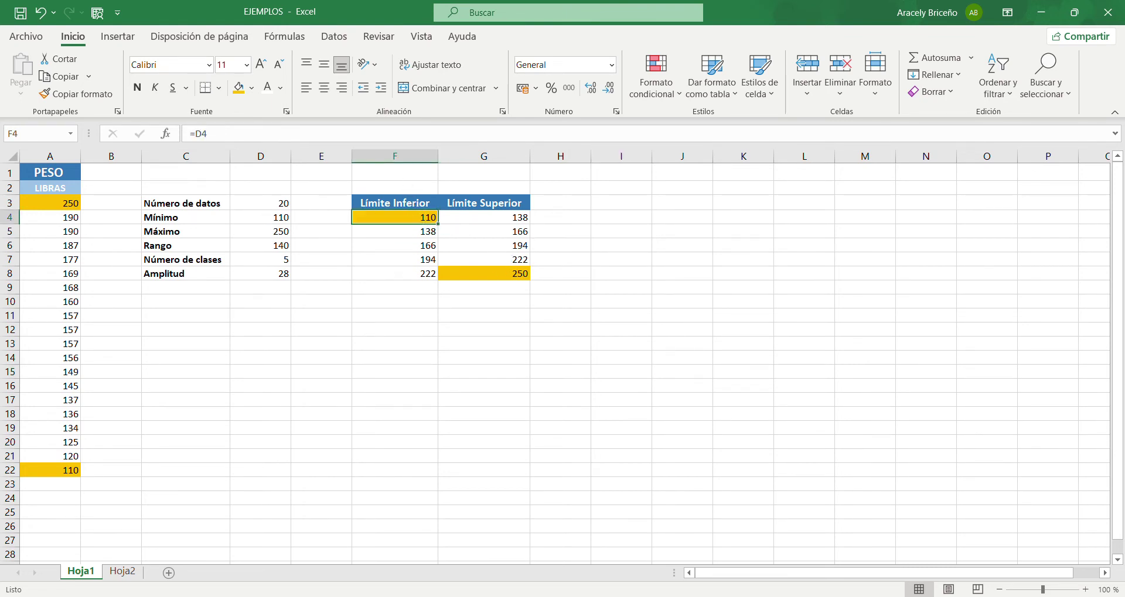
{"action": "left_click", "coordinate": [267, 215]}
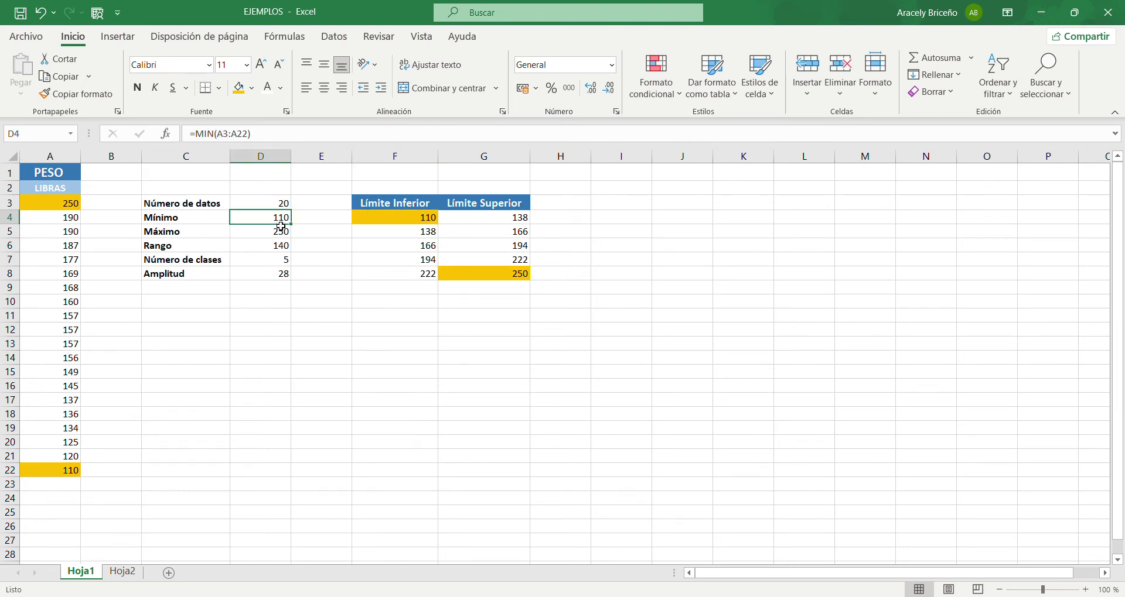
{"action": "left_click", "coordinate": [275, 232]}
{"action": "left_click", "coordinate": [466, 275]}
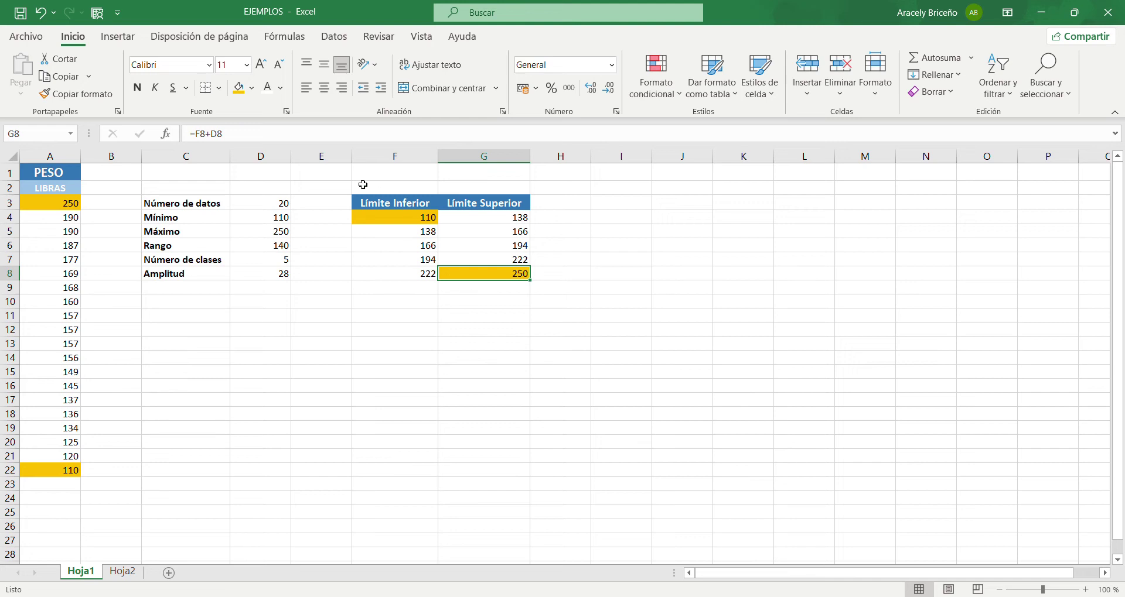
Merge and center F2:G2 above the limit headers and enter the title Clases
{"action": "left_click_drag", "start_coordinate": [407, 188], "coordinate": [455, 189]}
{"action": "left_click", "coordinate": [430, 89]}
{"action": "left_click", "coordinate": [327, 135]}
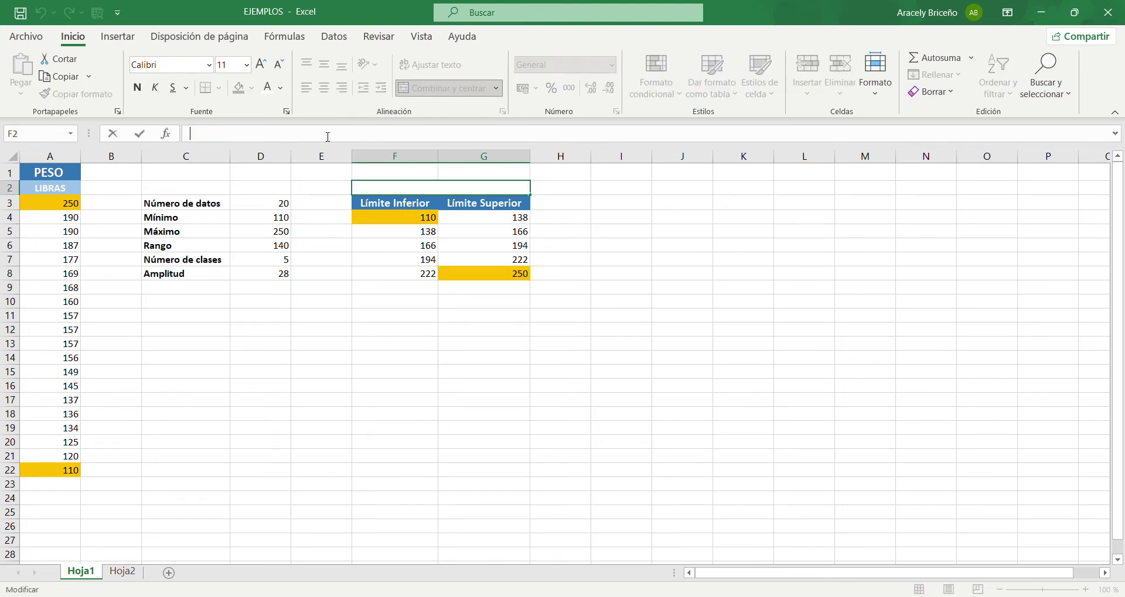
{"action": "type", "text": "Clases"}
{"action": "key", "text": "Return"}
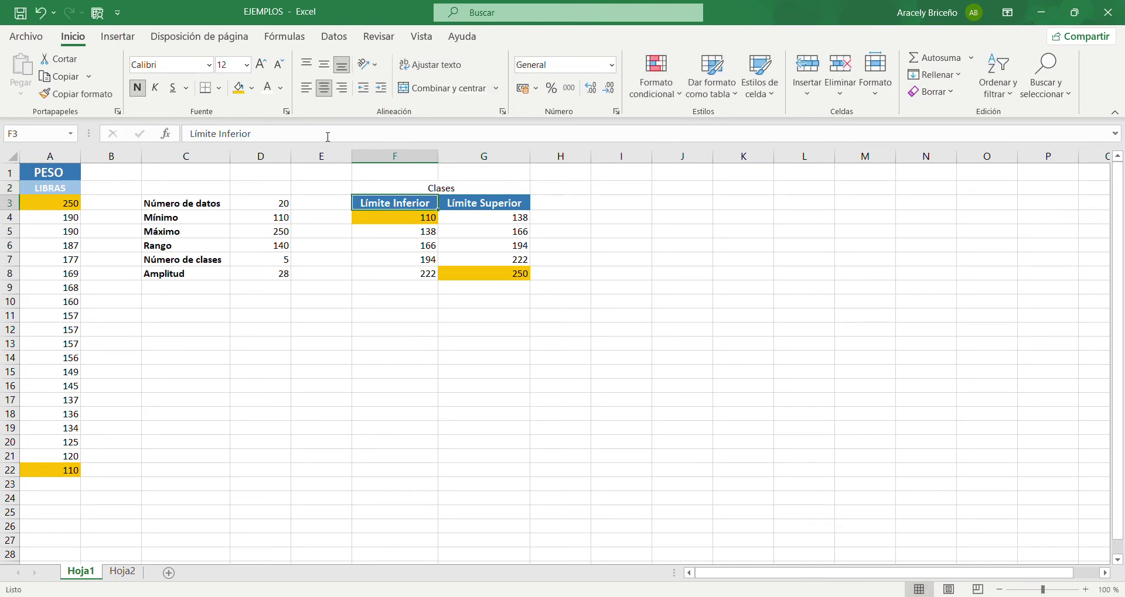
Make the Clases title in the merged cell F2:G2 bold
{"action": "left_click", "coordinate": [460, 204]}
{"action": "left_click", "coordinate": [461, 188]}
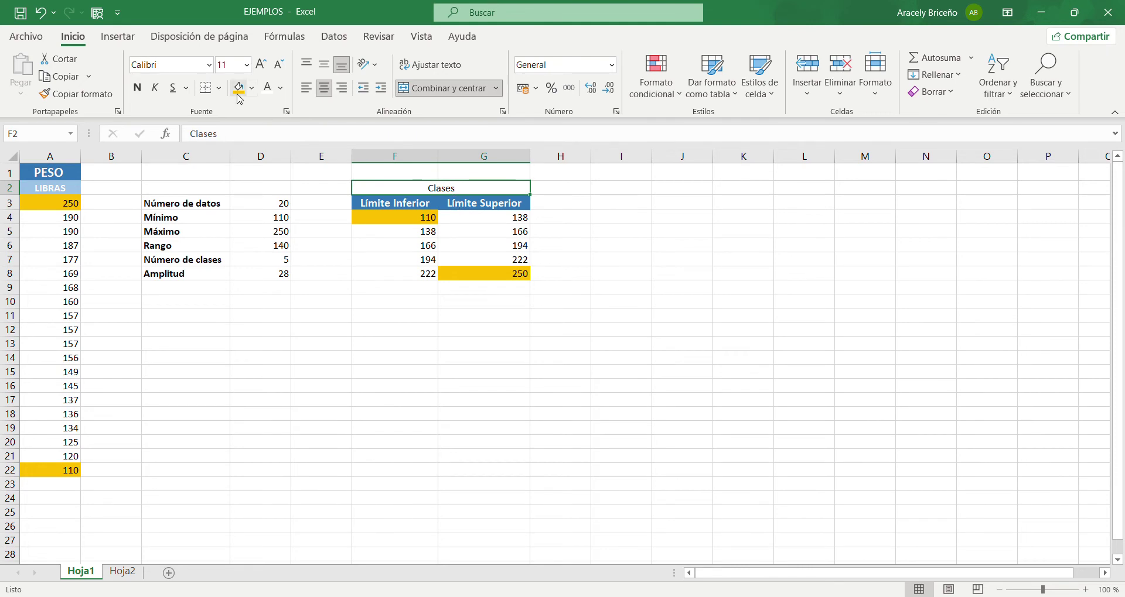
{"action": "left_click", "coordinate": [137, 88]}
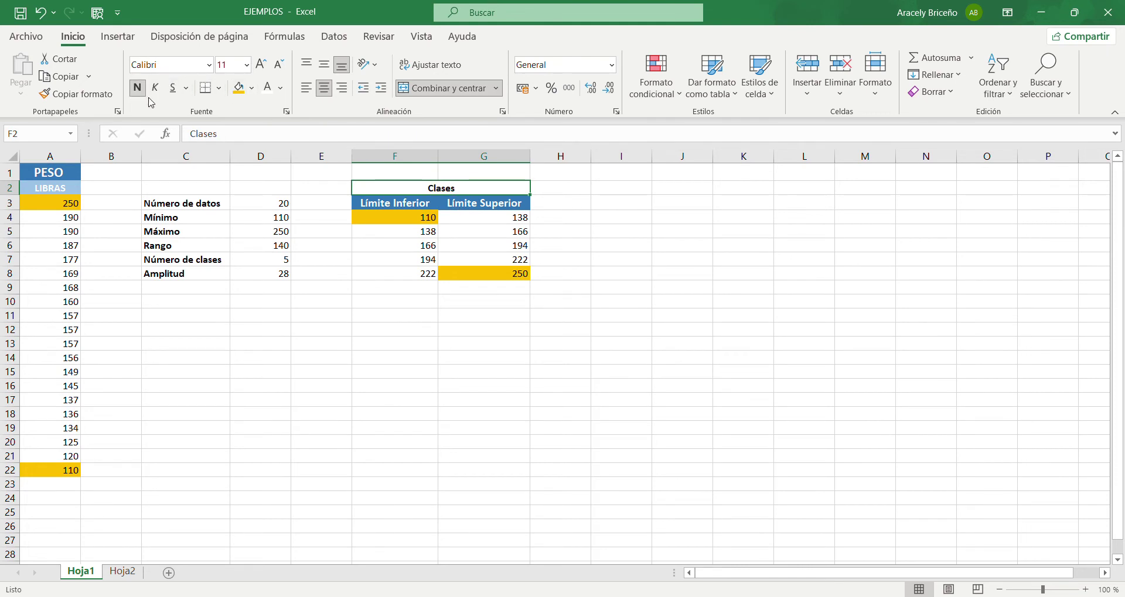
{"action": "left_click", "coordinate": [556, 275]}
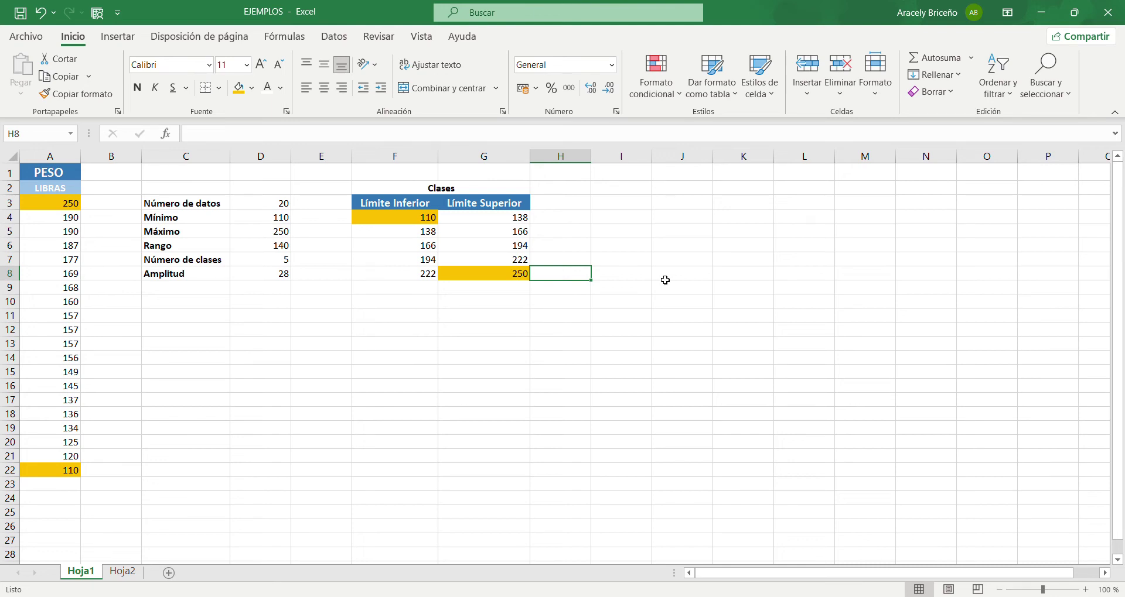
{"action": "left_click", "coordinate": [569, 221]}
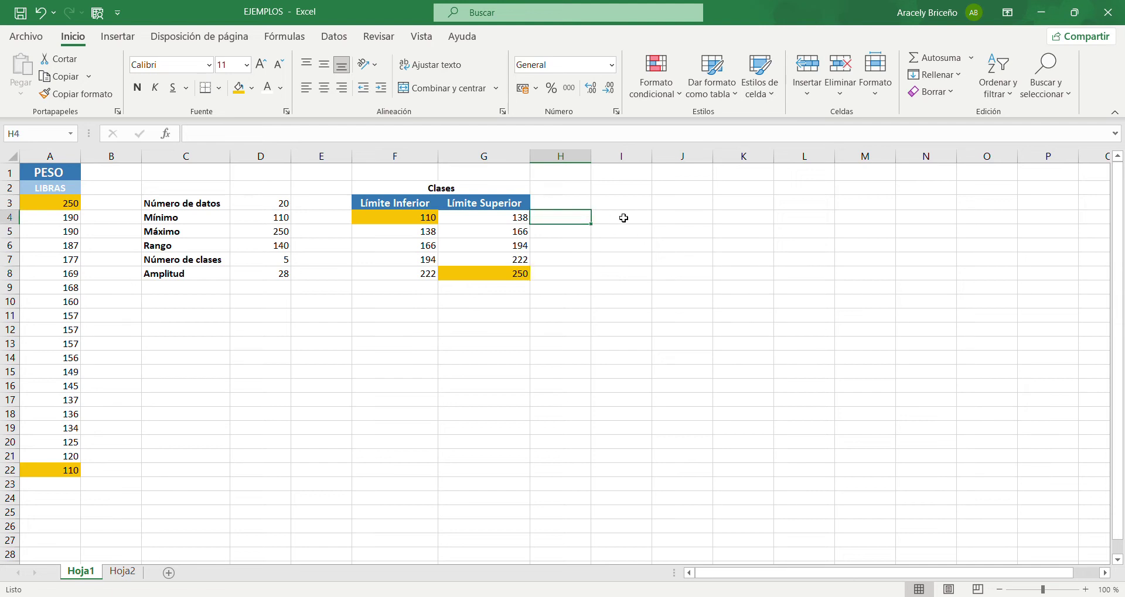
{"action": "left_click", "coordinate": [642, 192]}
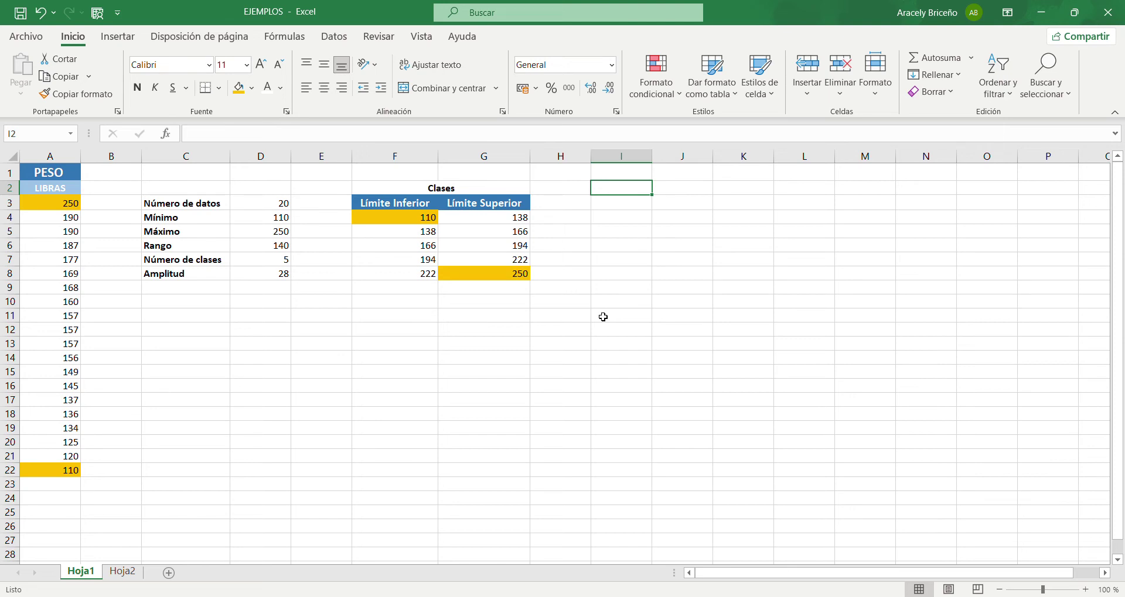
Enter the headers Frecuencia Absoluta in I3 and Frecuencia Relativa in J3
{"action": "left_click", "coordinate": [648, 207]}
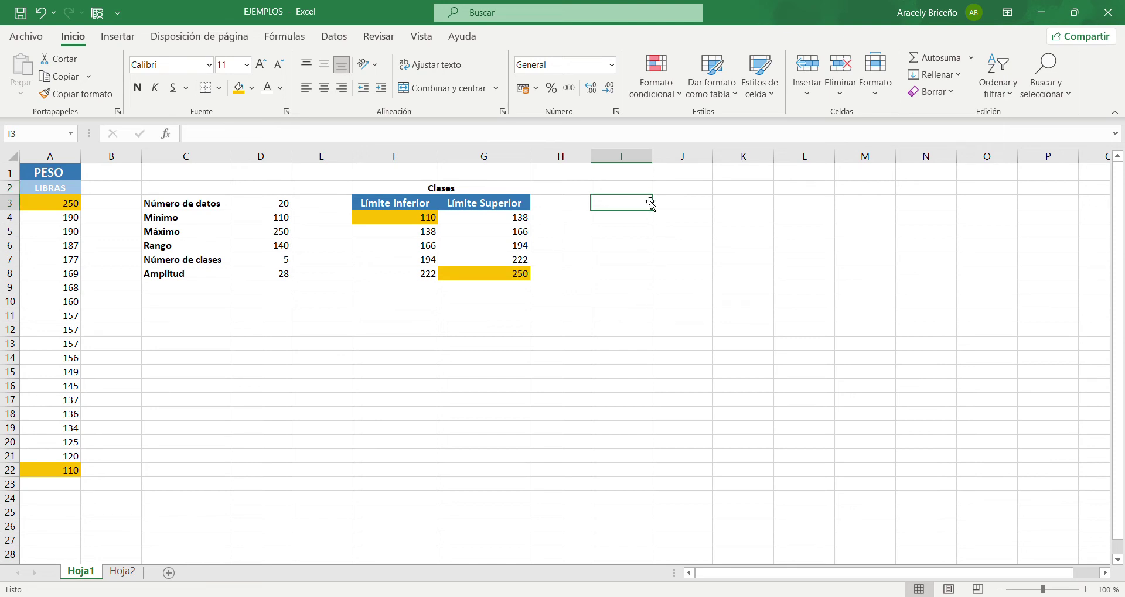
{"action": "type", "text": "F"}
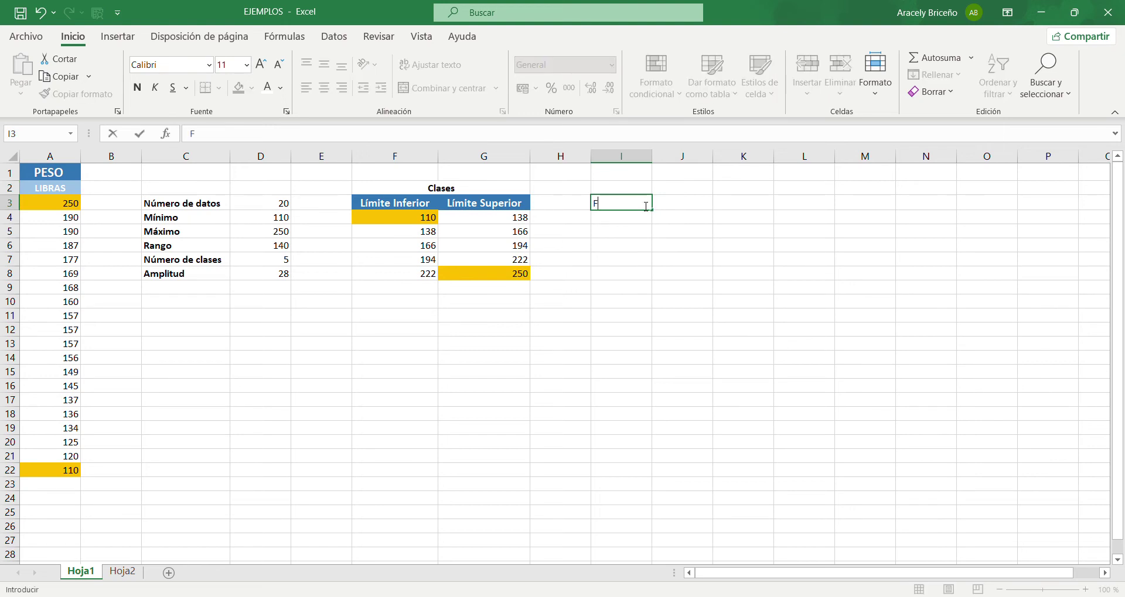
{"action": "type", "text": "recuencia A"}
{"action": "type", "text": "bsoluta"}
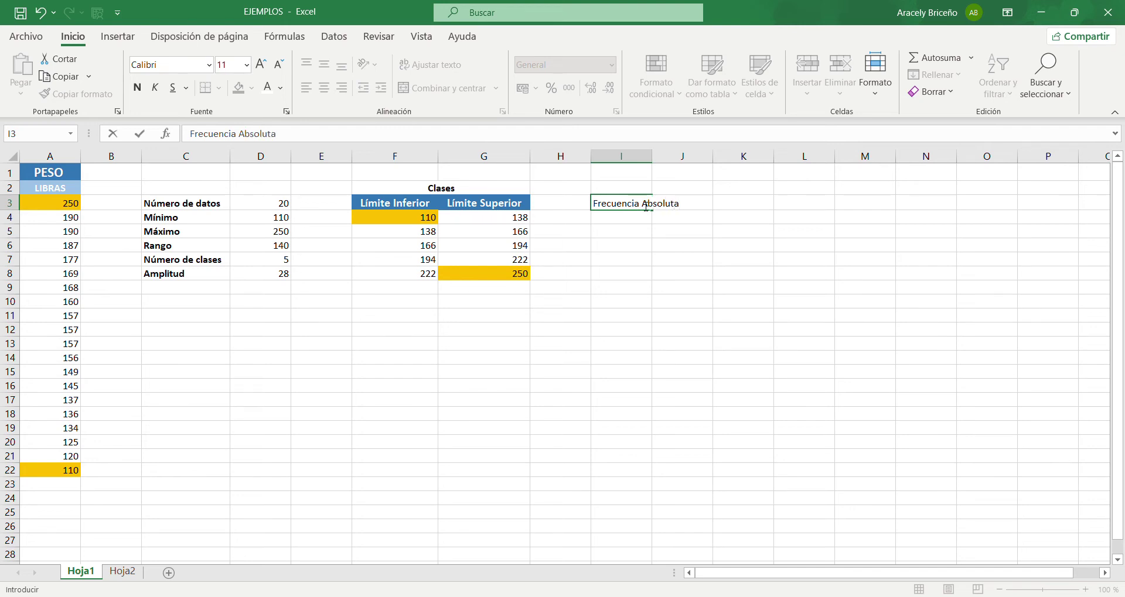
{"action": "key", "text": "Tab"}
{"action": "type", "text": "Frecue"}
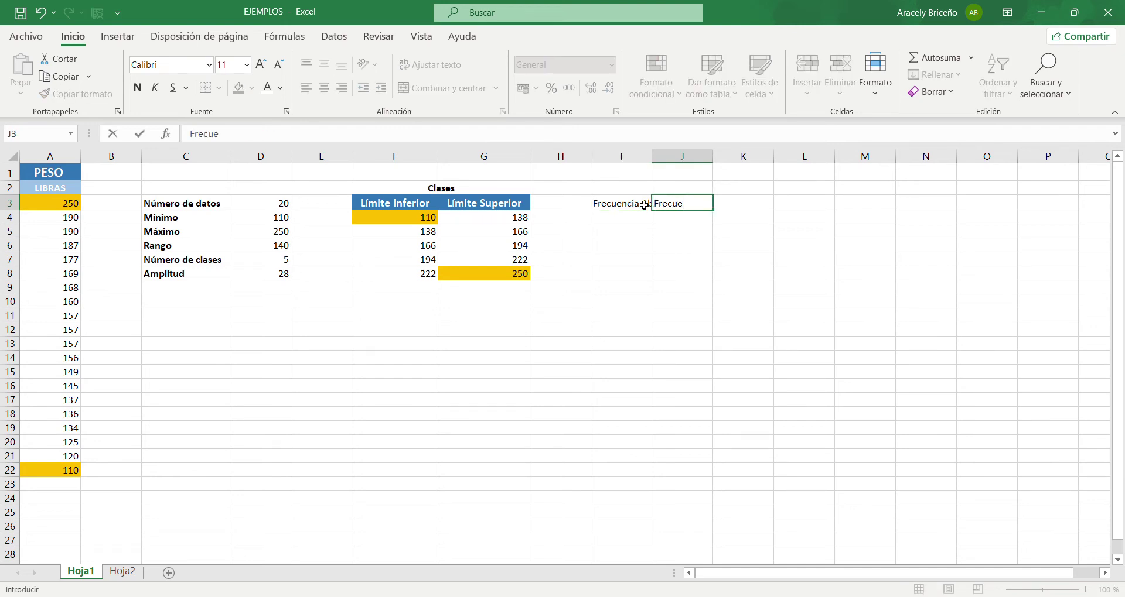
{"action": "type", "text": "ncia Relativa"}
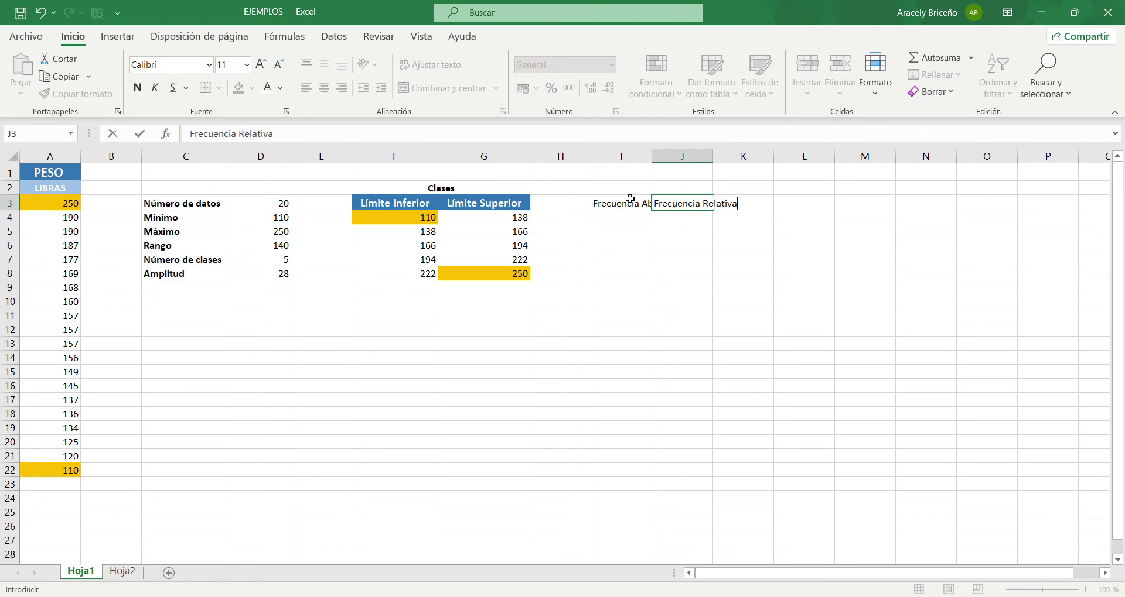
Merge and center I2:I3 and wrap the Frecuencia Absoluta header text
{"action": "left_click_drag", "start_coordinate": [630, 199], "coordinate": [621, 189]}
{"action": "left_click", "coordinate": [445, 88]}
{"action": "left_click", "coordinate": [430, 65]}
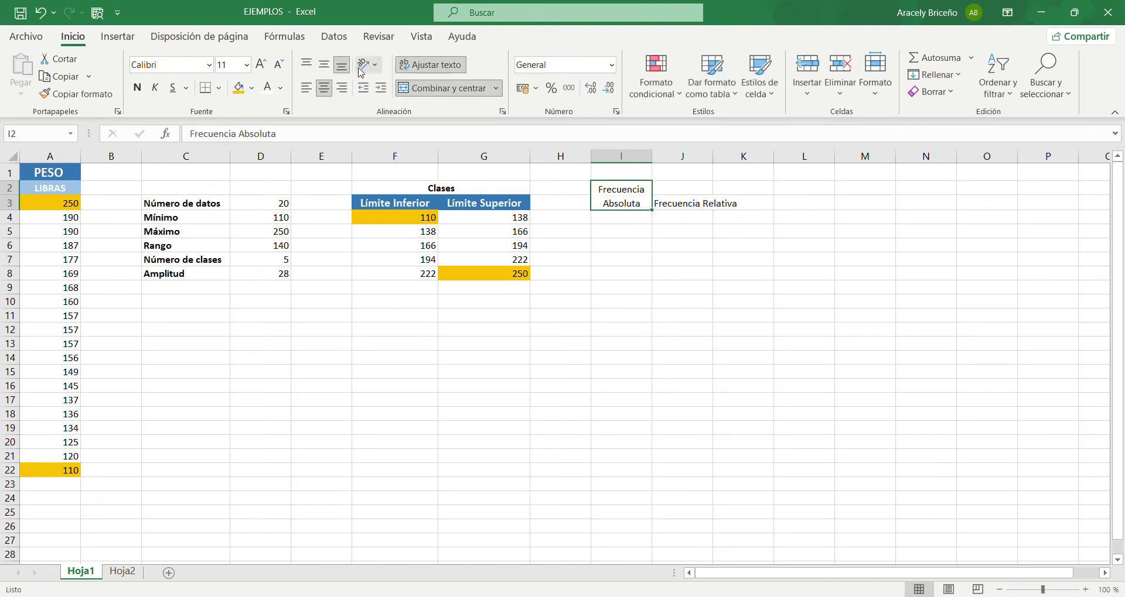
Try to wrap the text in J2:J3 without merging the cells
{"action": "left_click_drag", "start_coordinate": [701, 182], "coordinate": [690, 203]}
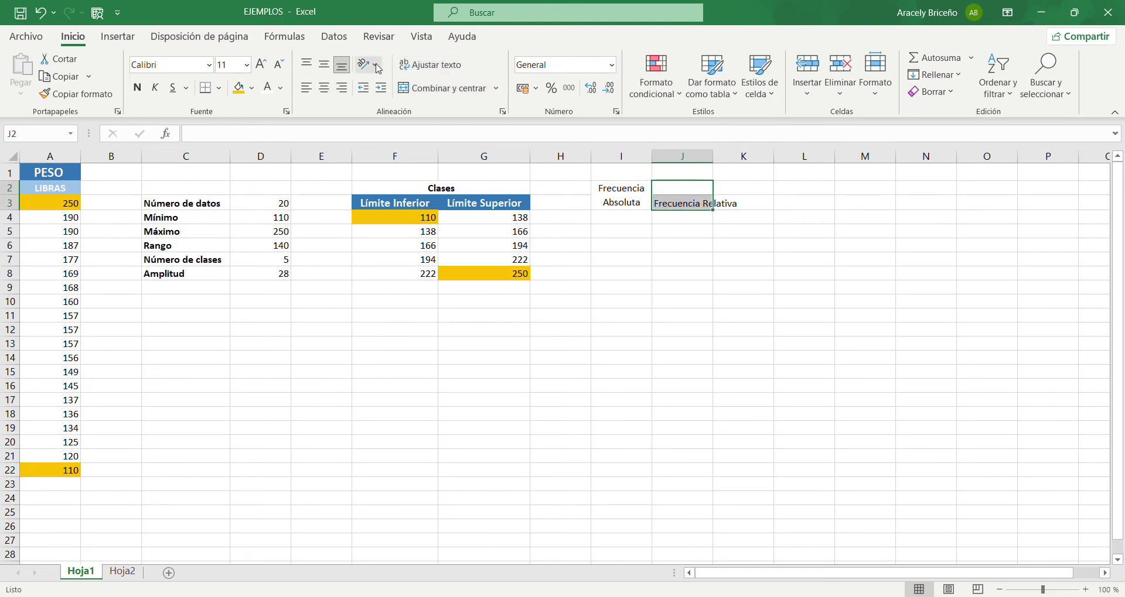
{"action": "left_click", "coordinate": [432, 64]}
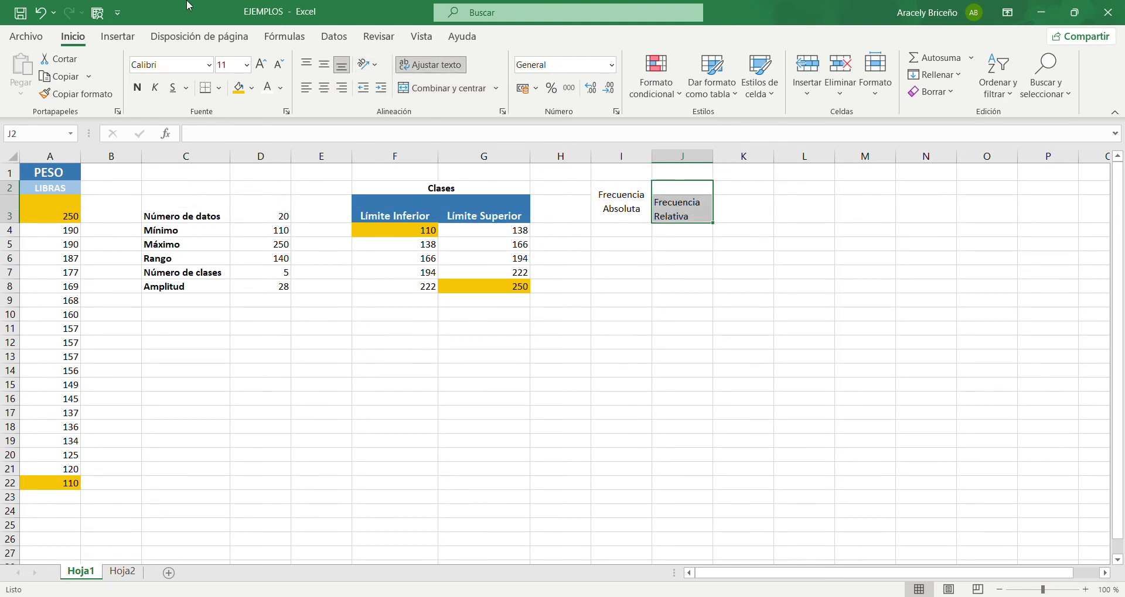
{"action": "left_click", "coordinate": [40, 12]}
Merge and center J2:J3 with the Frecuencia Relativa header text wrapped
{"action": "left_click", "coordinate": [624, 212]}
{"action": "left_click", "coordinate": [683, 198]}
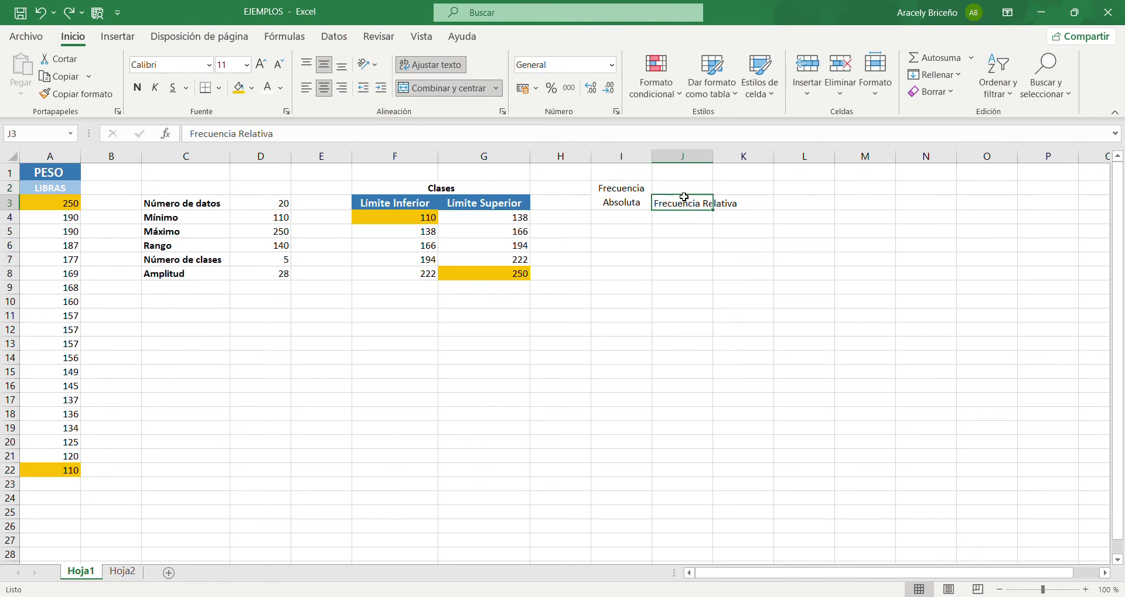
{"action": "left_click_drag", "start_coordinate": [684, 198], "coordinate": [683, 187]}
{"action": "left_click", "coordinate": [441, 88]}
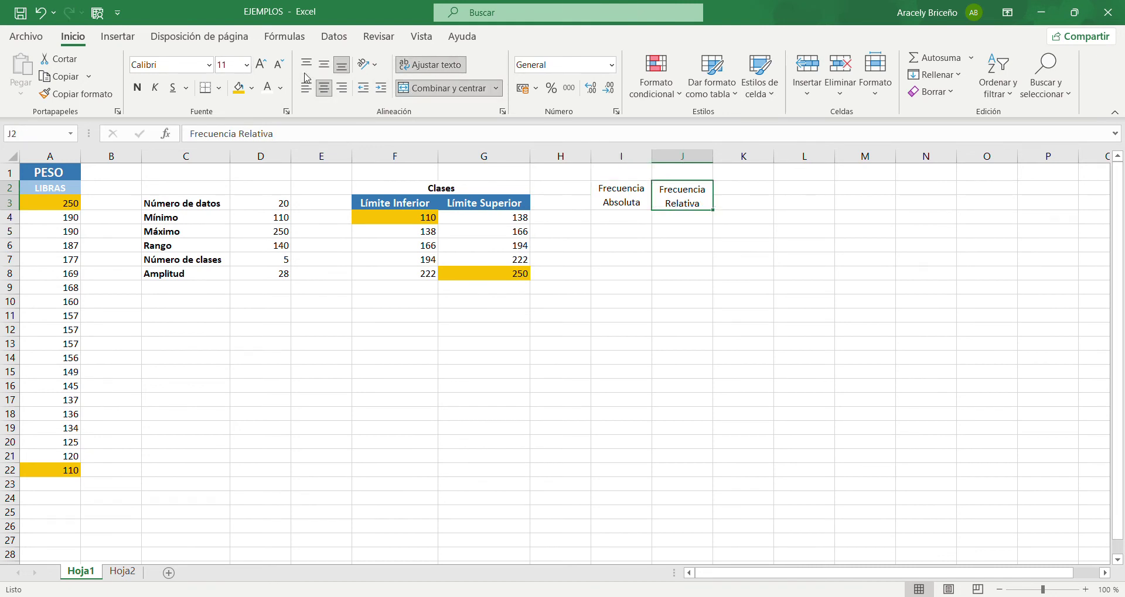
Try to copy the Límite Superior header's formatting onto the Frecuencia Absoluta header in I2:I3
{"action": "left_click", "coordinate": [550, 216]}
{"action": "left_click", "coordinate": [500, 189]}
{"action": "left_click", "coordinate": [498, 204]}
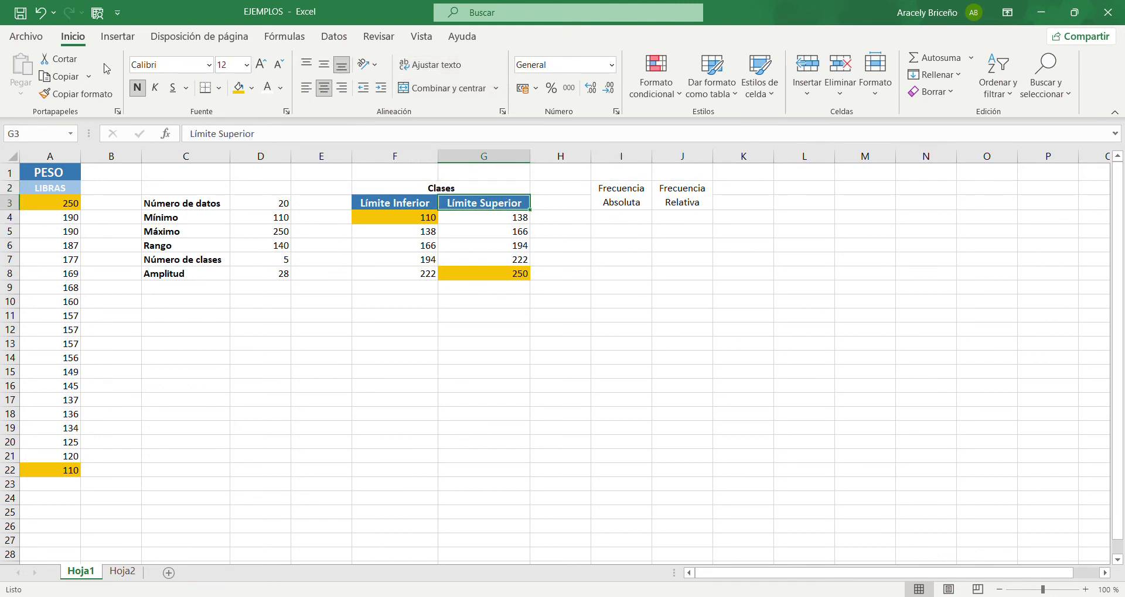
{"action": "left_click", "coordinate": [101, 94]}
{"action": "left_click", "coordinate": [621, 196]}
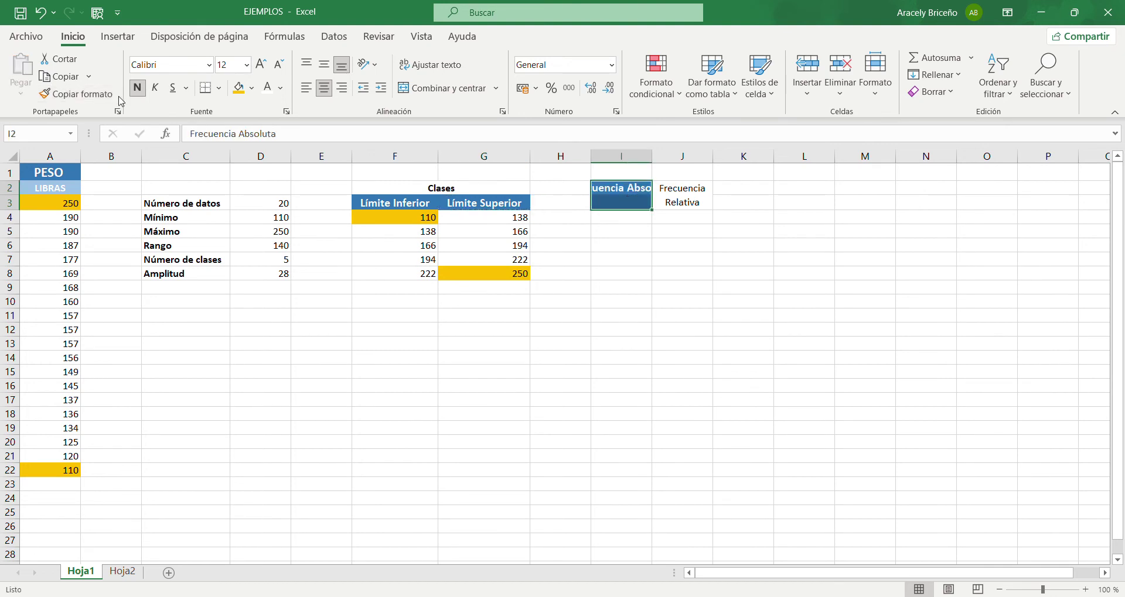
{"action": "left_click", "coordinate": [39, 12]}
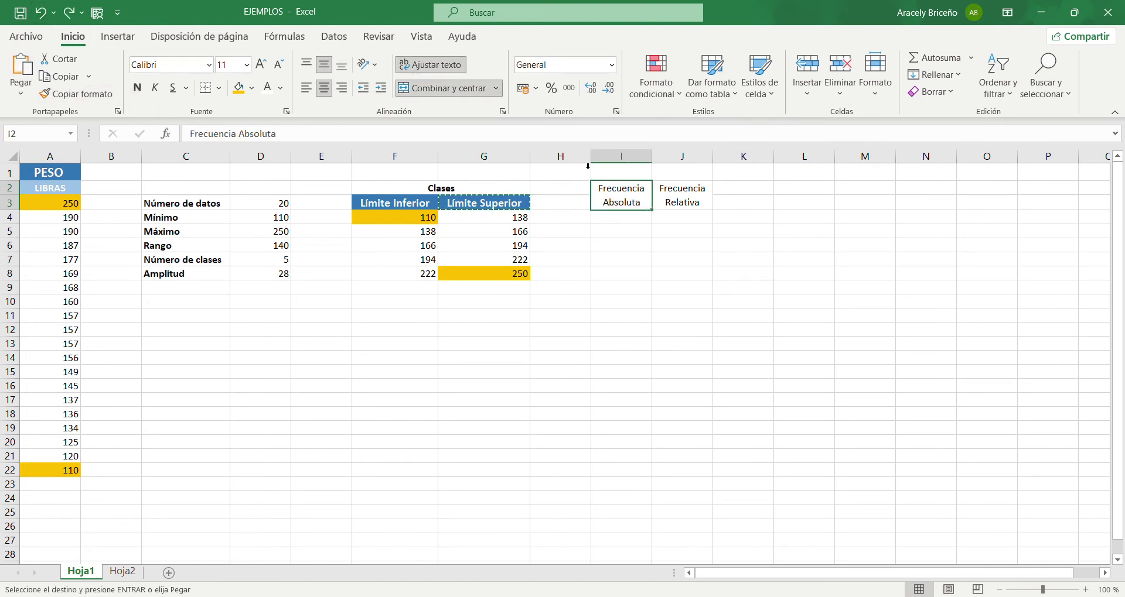
{"action": "key", "text": "ctrl+z"}
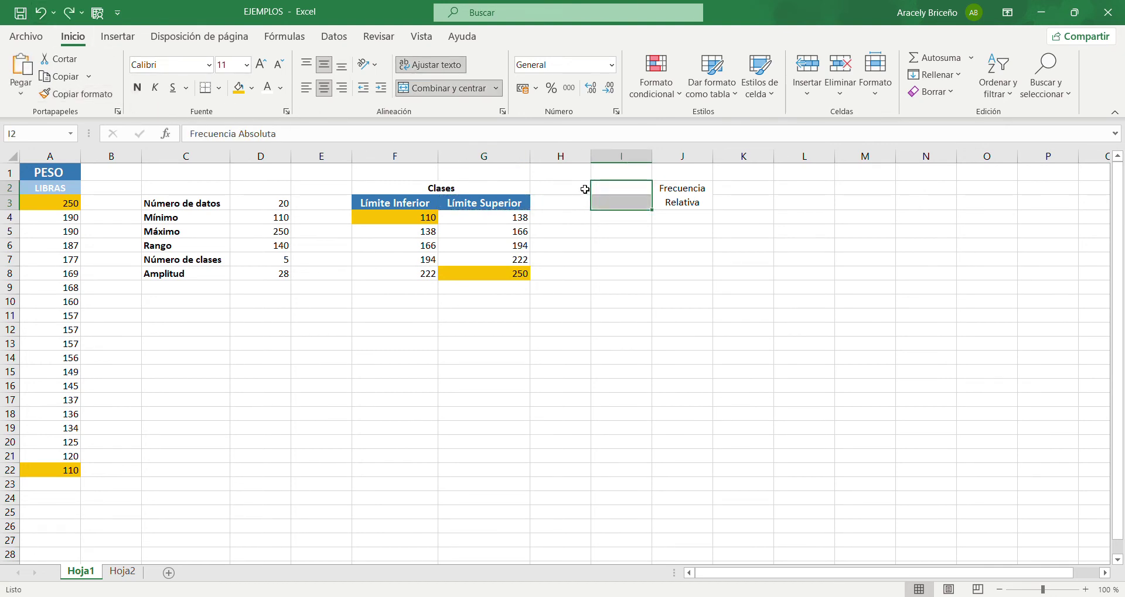
{"action": "left_click", "coordinate": [40, 11]}
{"action": "left_click", "coordinate": [575, 205]}
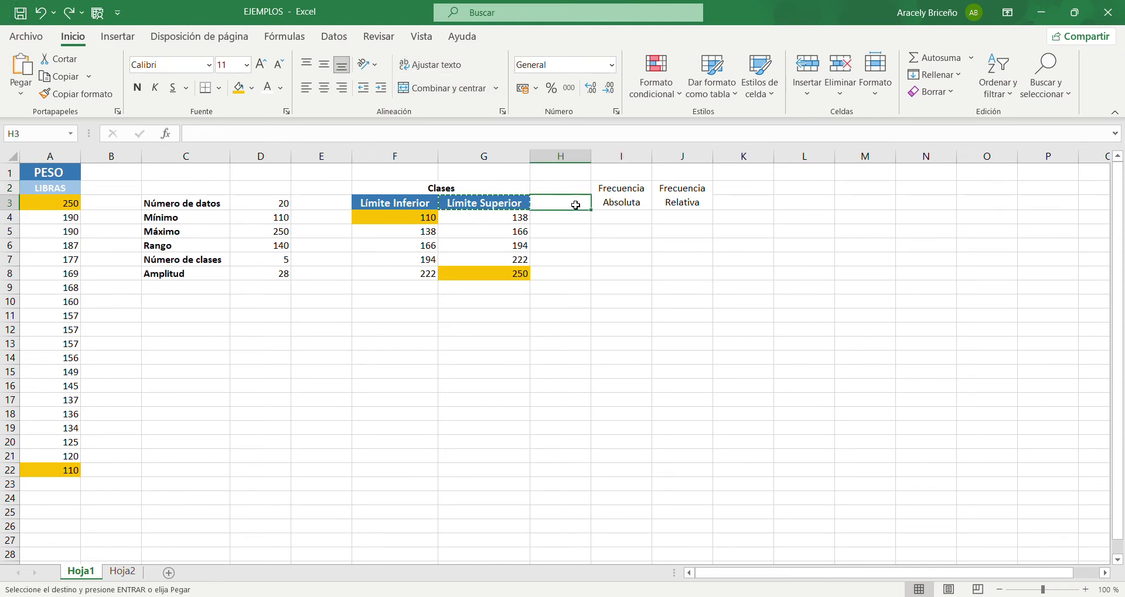
Fill the Frecuencia Absoluta and Frecuencia Relativa header cells with dark blue
{"action": "left_click", "coordinate": [622, 202]}
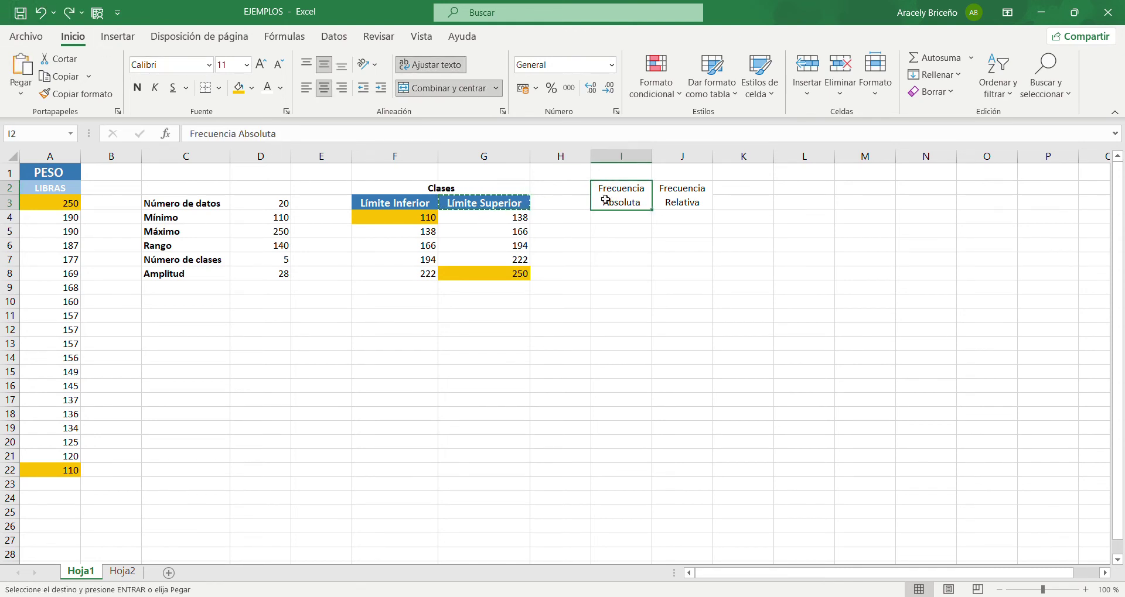
{"action": "left_click", "coordinate": [254, 92]}
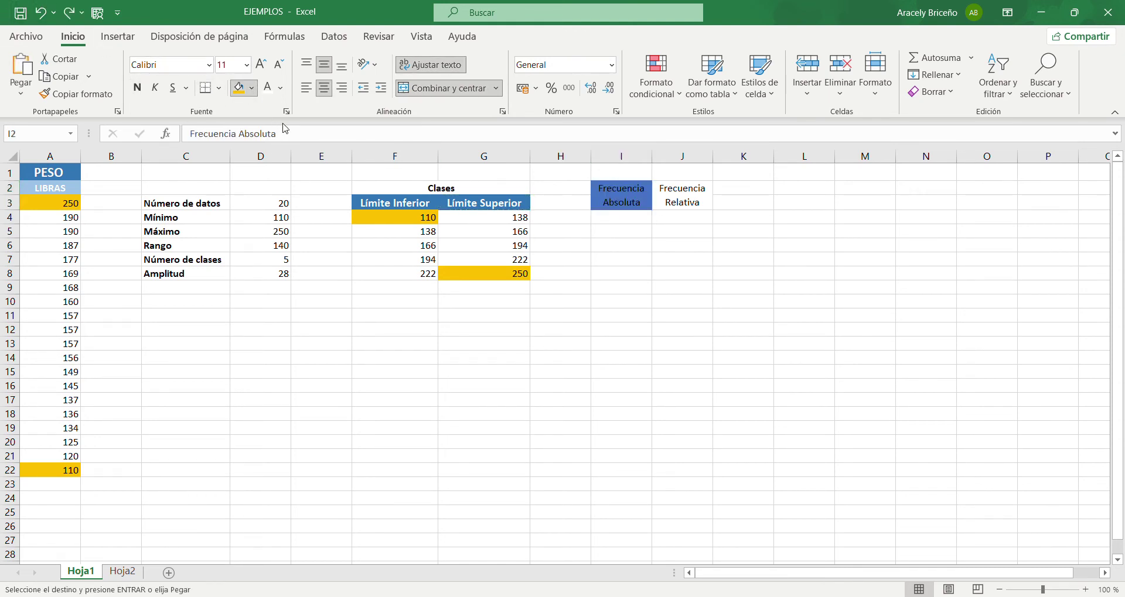
{"action": "left_click", "coordinate": [285, 181]}
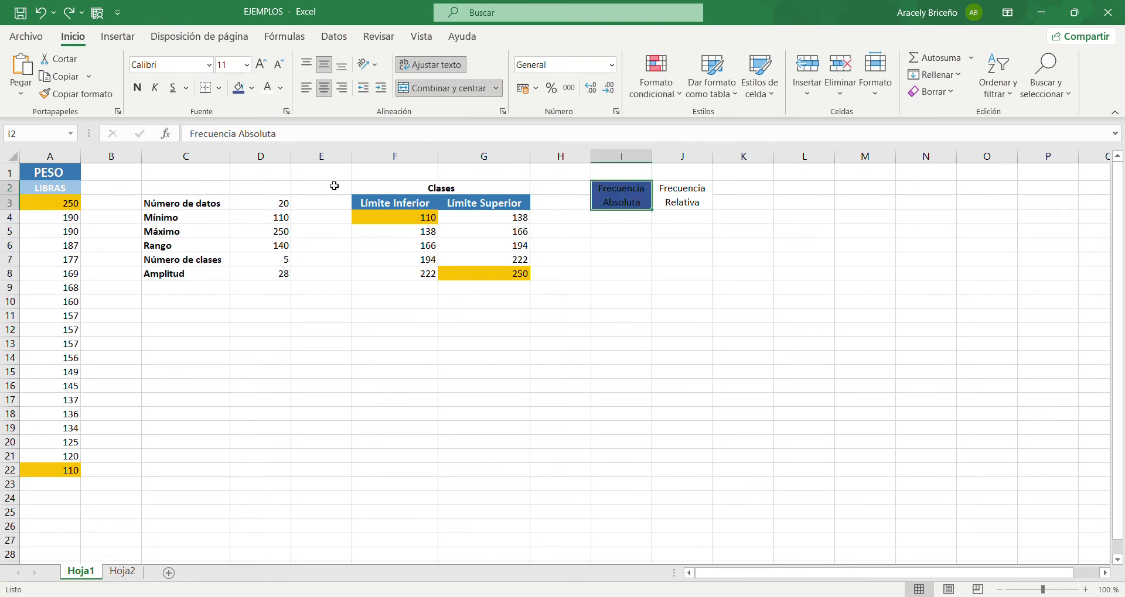
{"action": "left_click", "coordinate": [681, 216]}
{"action": "left_click", "coordinate": [666, 202]}
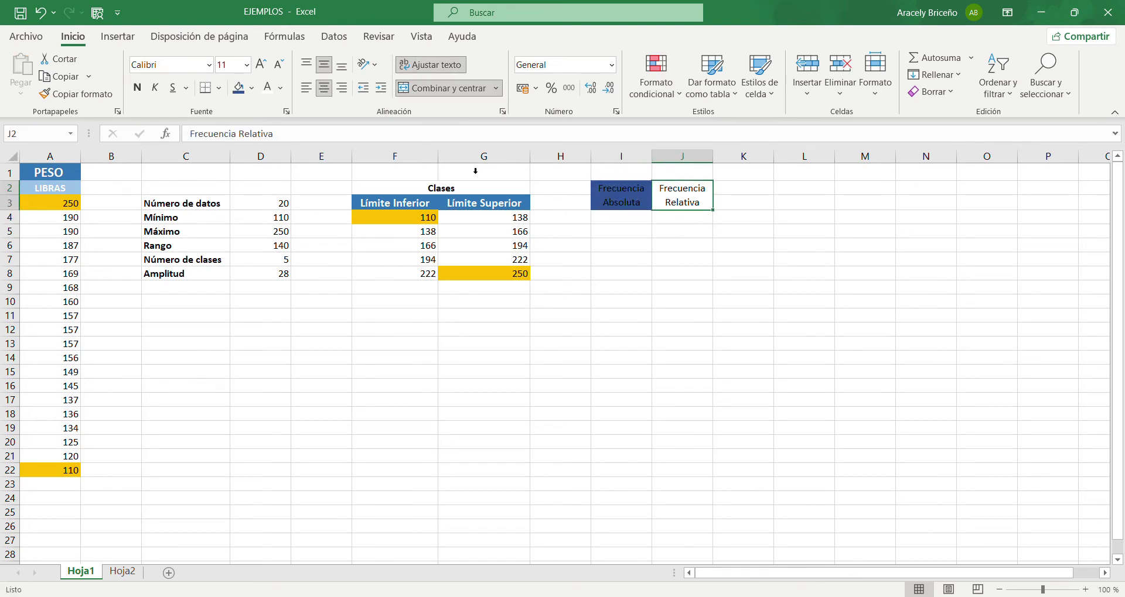
{"action": "left_click", "coordinate": [238, 88]}
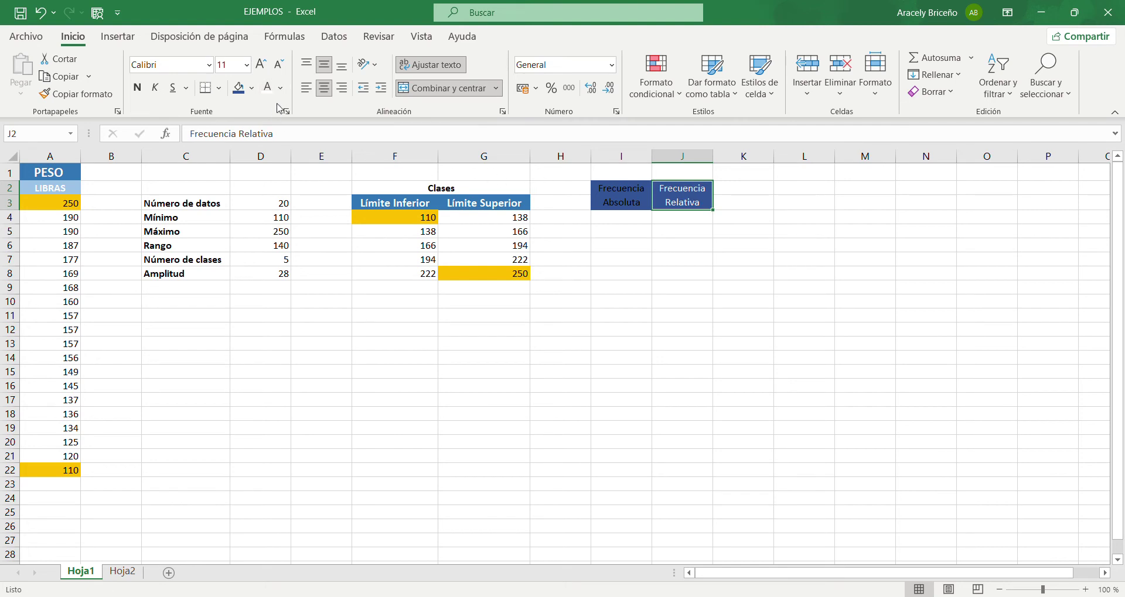
Make both frequency headers bold with white text and widen columns I and J so each header fits on one line
{"action": "left_click_drag", "start_coordinate": [612, 195], "coordinate": [666, 203]}
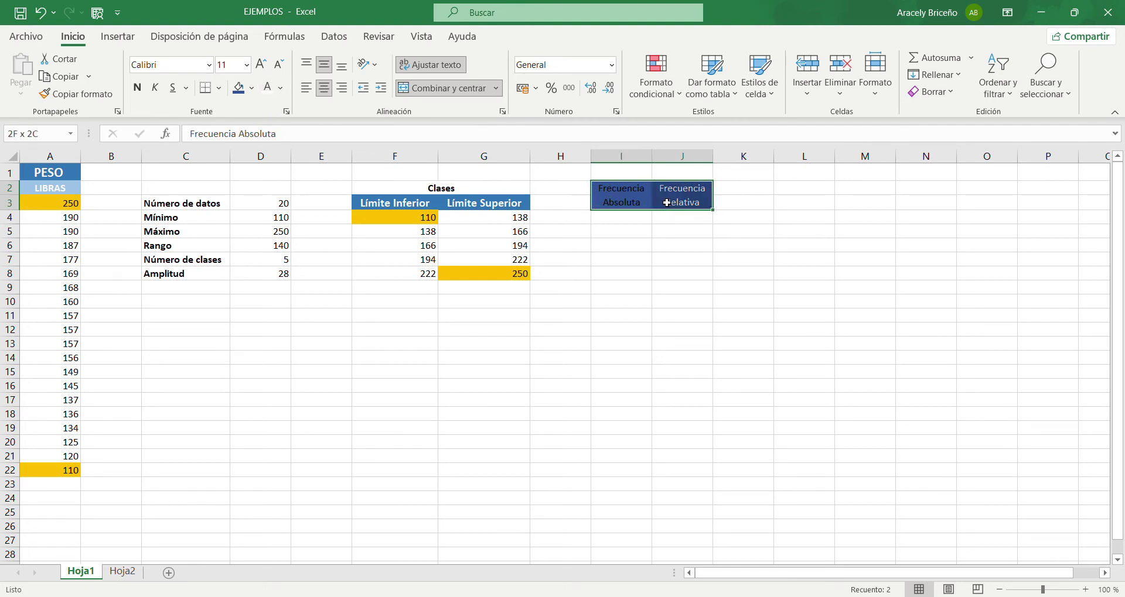
{"action": "left_click", "coordinate": [268, 87]}
{"action": "left_click", "coordinate": [139, 89]}
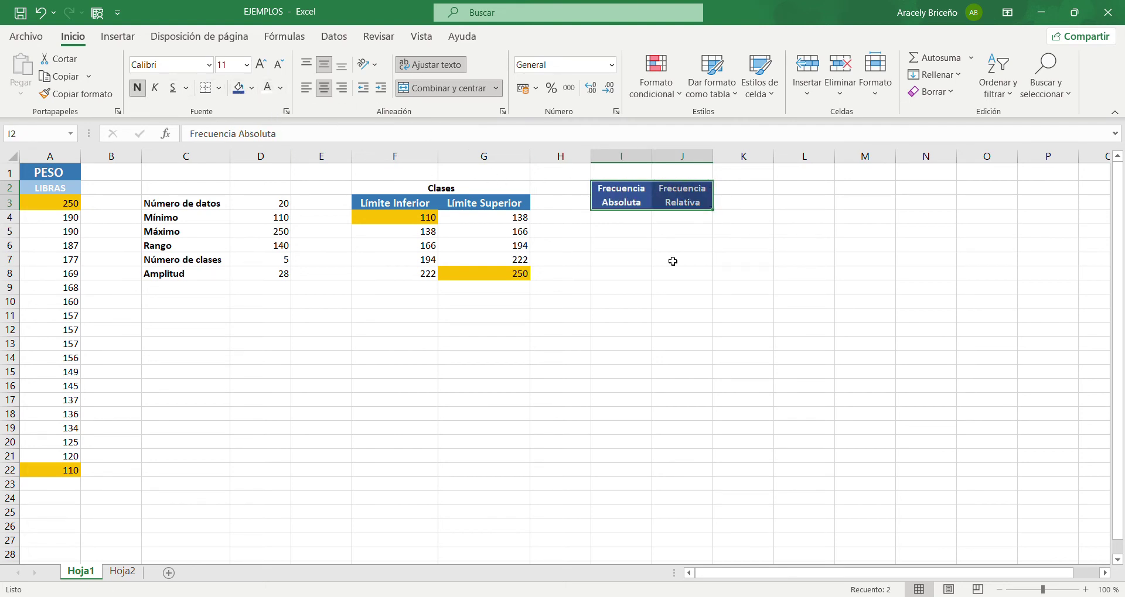
{"action": "left_click", "coordinate": [673, 258]}
{"action": "left_click_drag", "start_coordinate": [652, 164], "coordinate": [789, 166]}
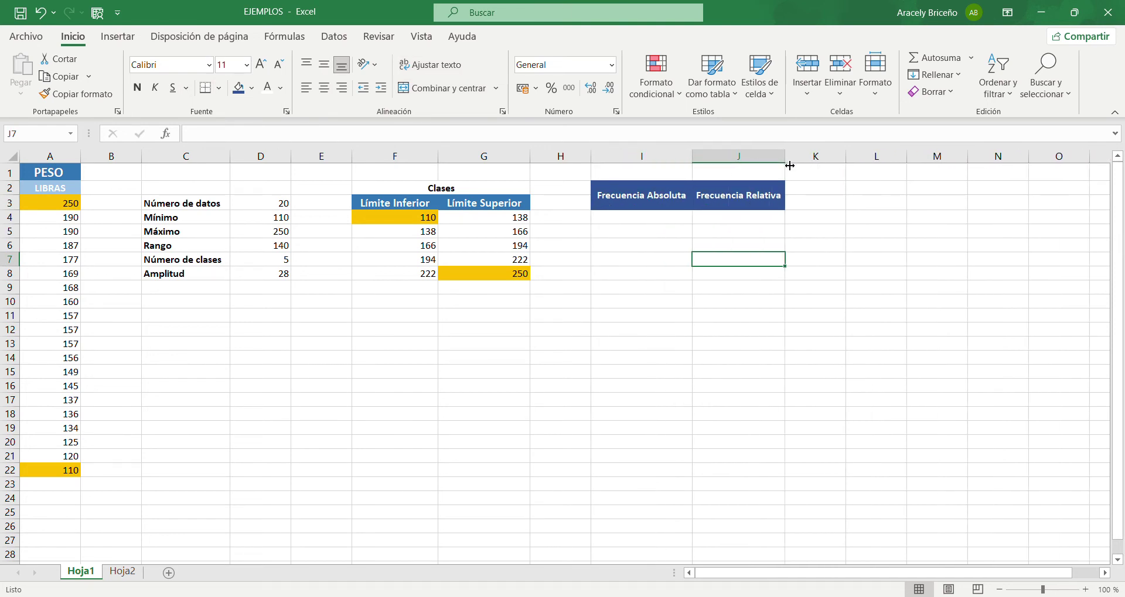
Start a CONTAR.SI.CONJUNTO formula in I4 with the range A3:A22 and the first criterion ">="&F4
{"action": "left_click", "coordinate": [668, 219]}
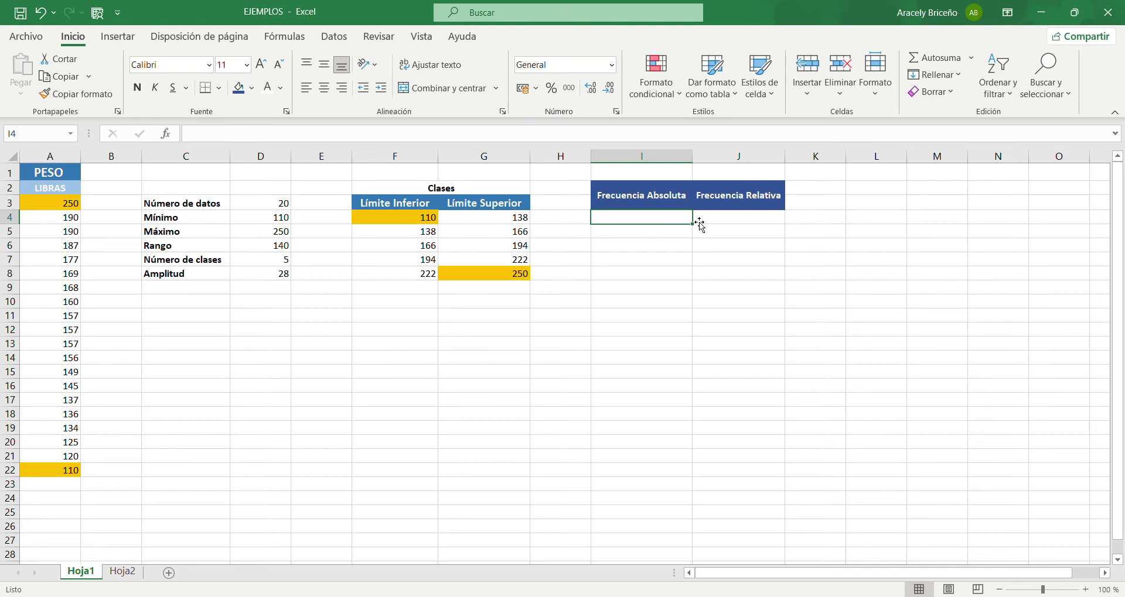
{"action": "type", "text": "="}
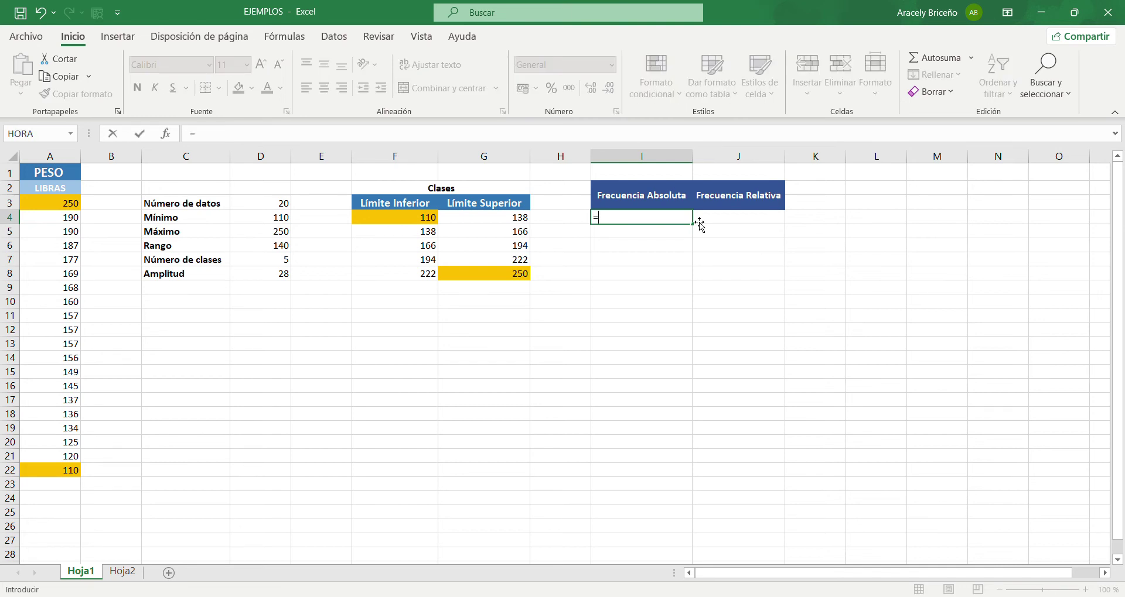
{"action": "type", "text": "contar"}
{"action": "double_click", "coordinate": [681, 271]}
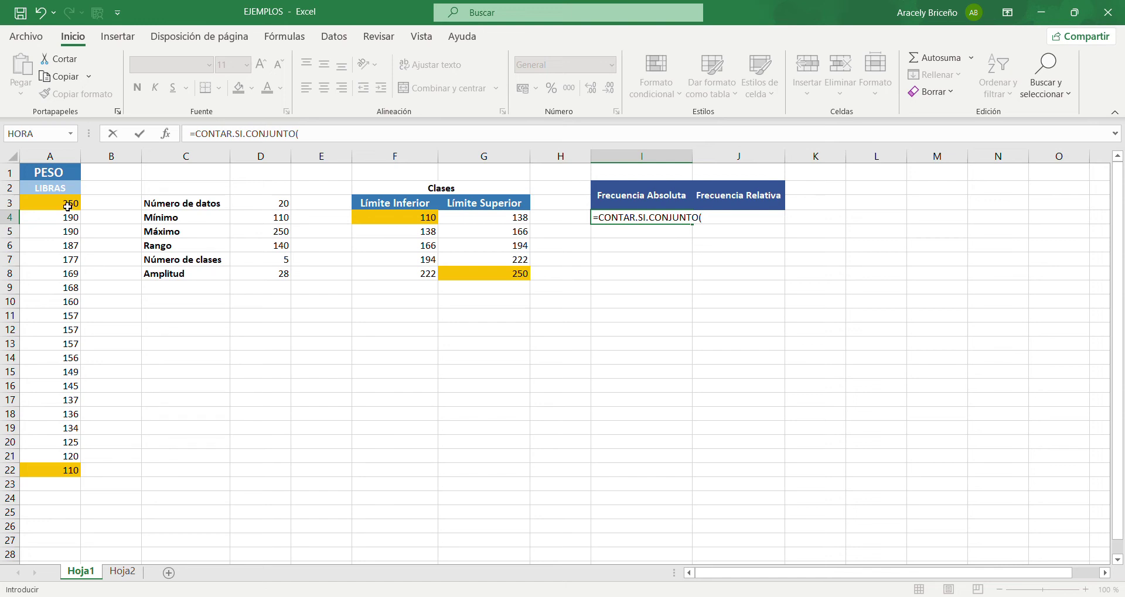
{"action": "left_click_drag", "start_coordinate": [67, 206], "coordinate": [38, 471]}
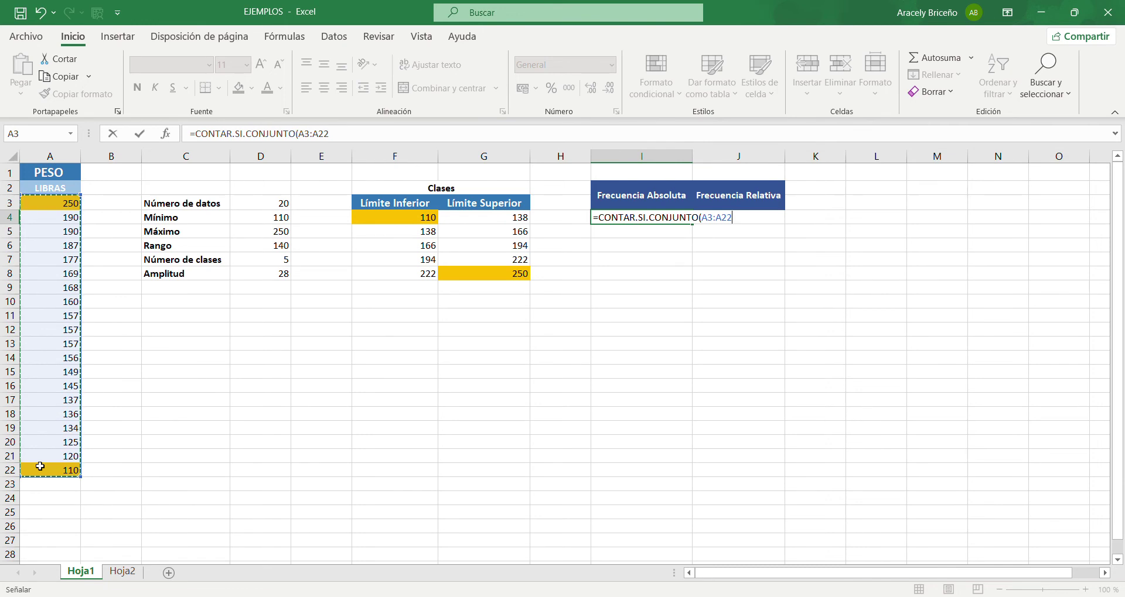
{"action": "type", "text": ";"}
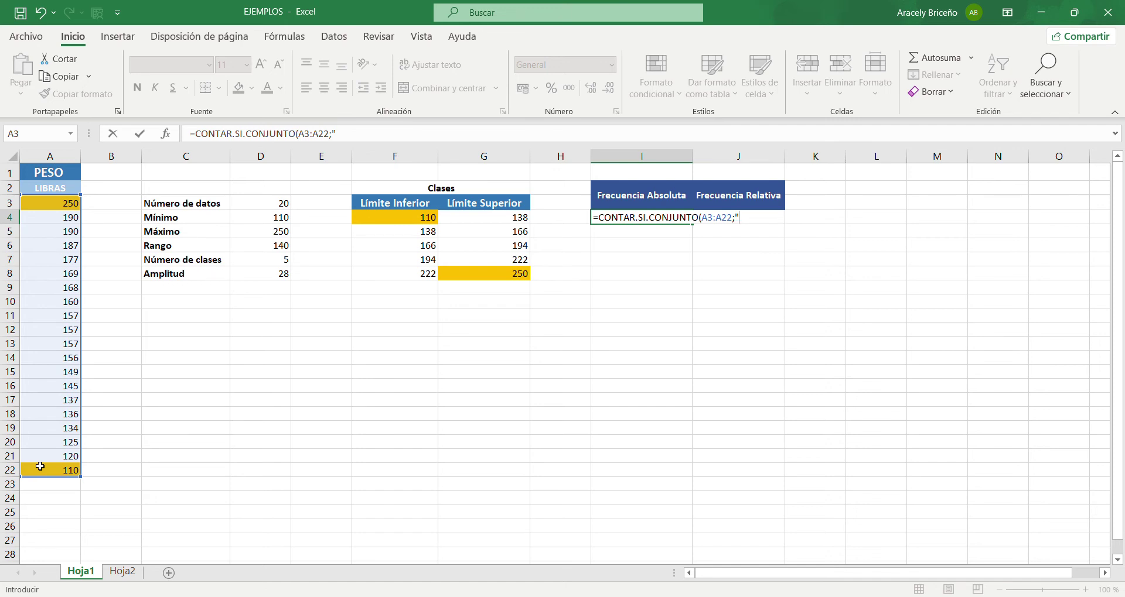
{"action": "type", "text": ">=\"&"}
{"action": "left_click", "coordinate": [394, 219]}
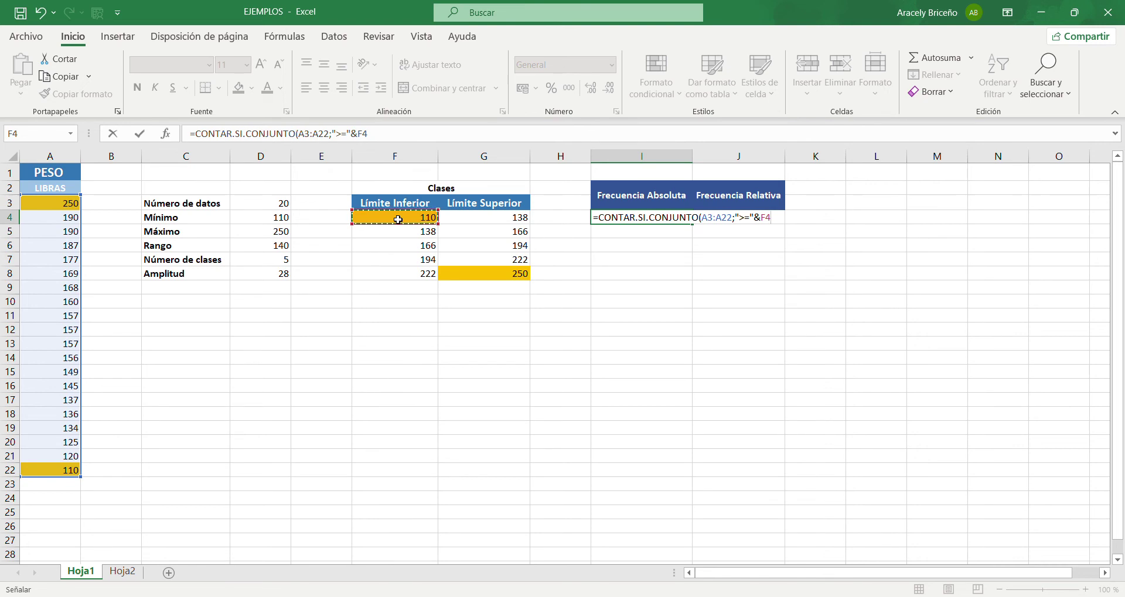
Extend the CONTAR.SI.CONJUNTO formula in I4 with the second range A3:A22 and the criterion "<="
{"action": "type", "text": ";"}
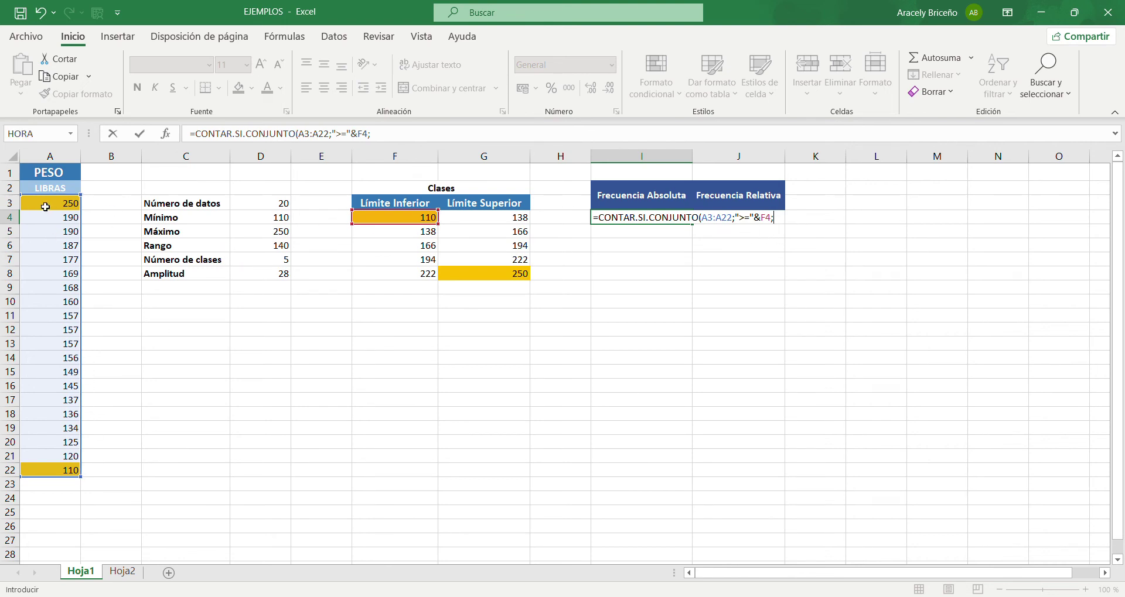
{"action": "left_click_drag", "start_coordinate": [42, 207], "coordinate": [71, 469]}
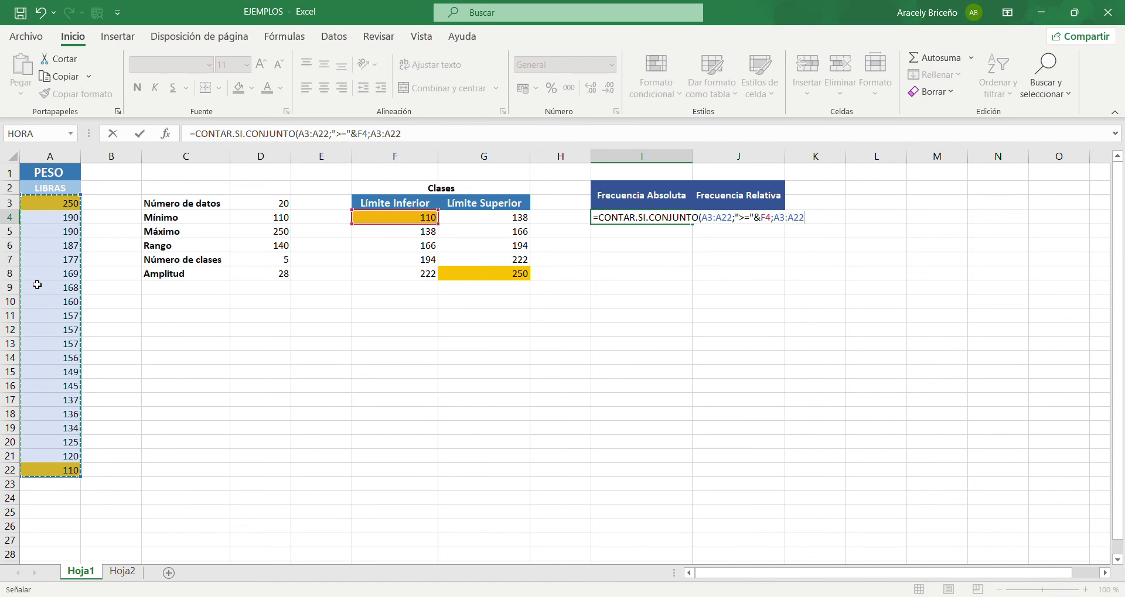
{"action": "type", "text": ";\"<="}
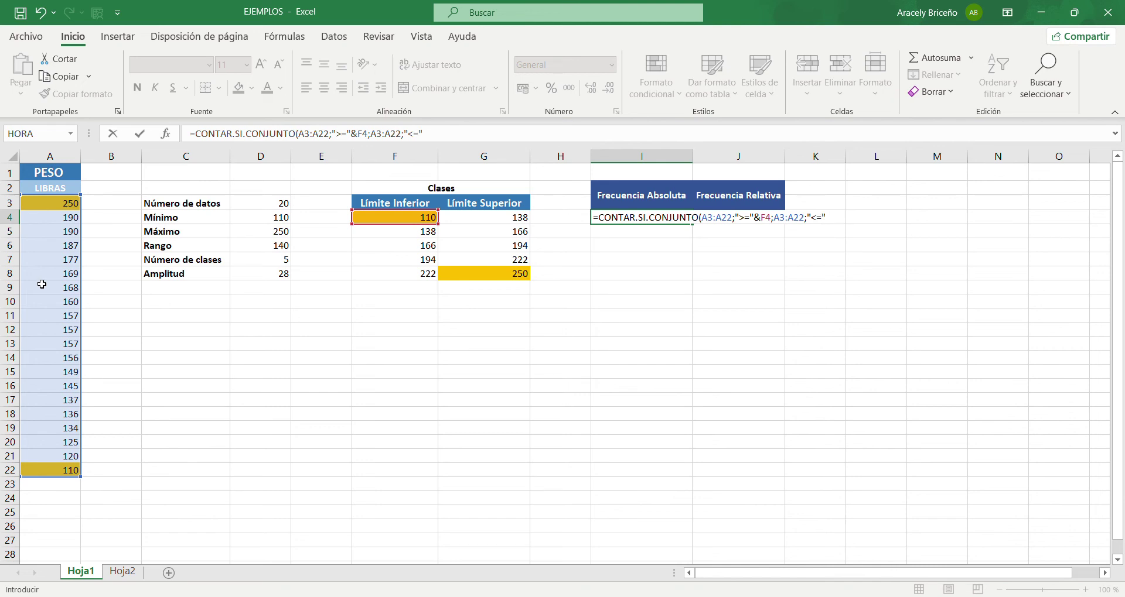
{"action": "left_click", "coordinate": [523, 222]}
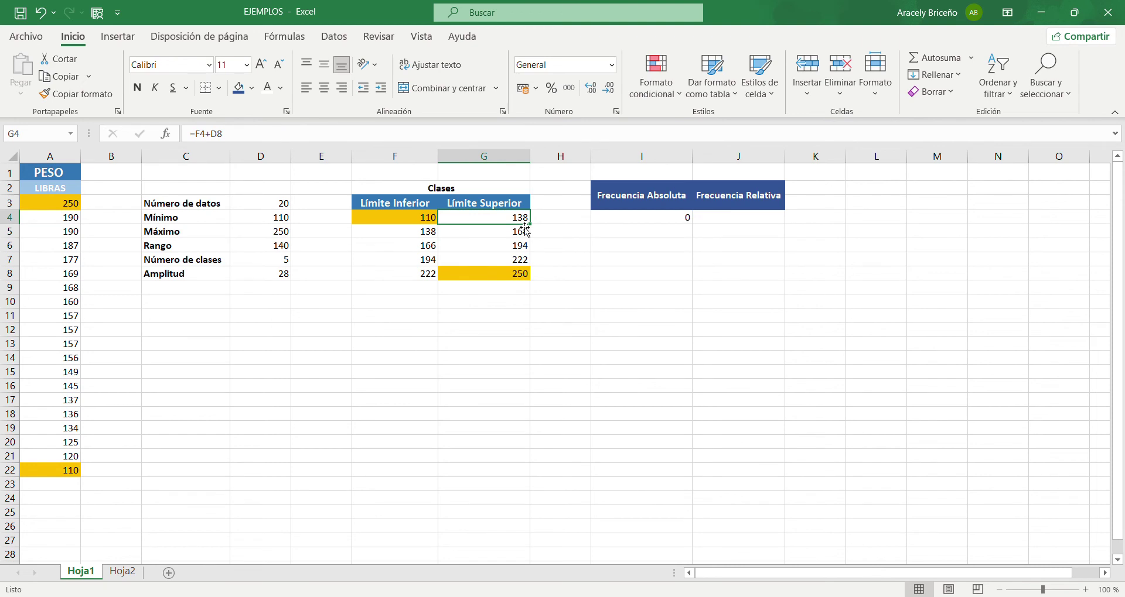
{"action": "type", "text": ")"}
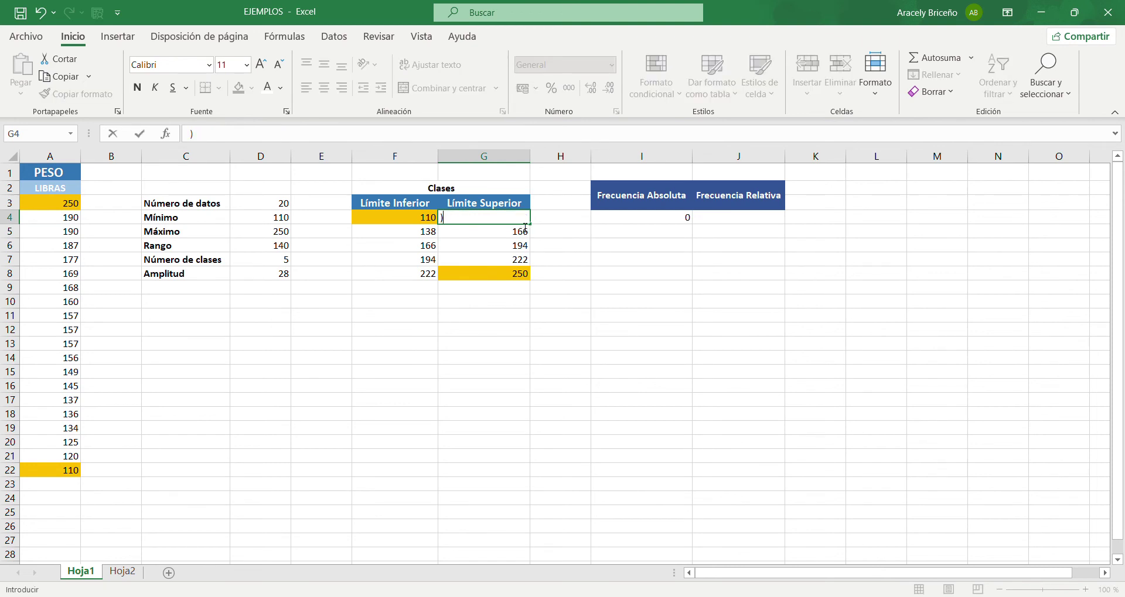
{"action": "left_click", "coordinate": [40, 13]}
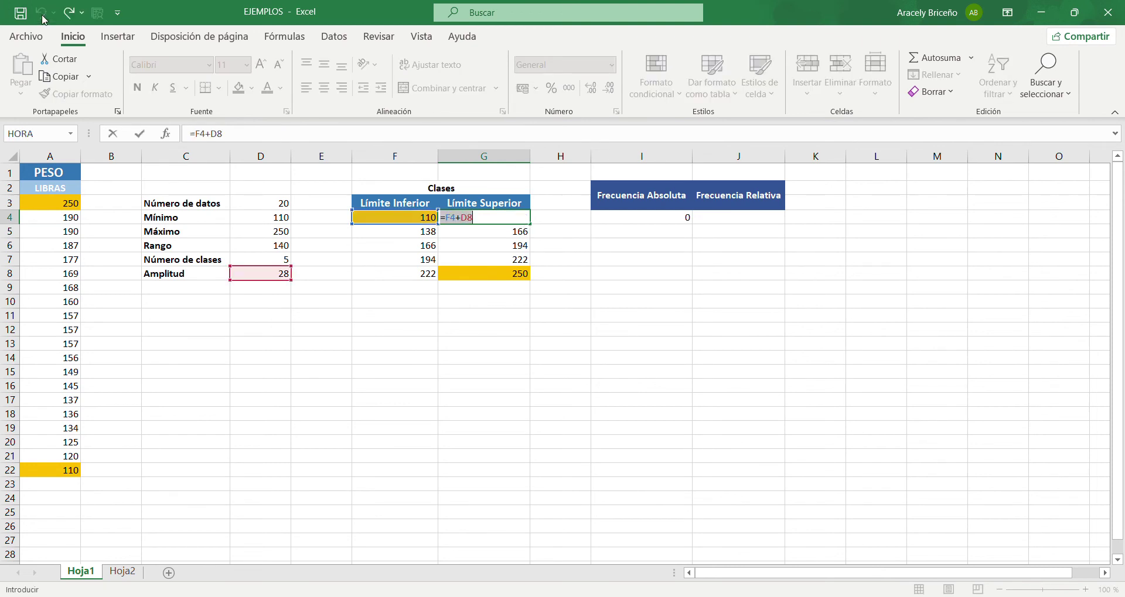
{"action": "key", "text": "Return"}
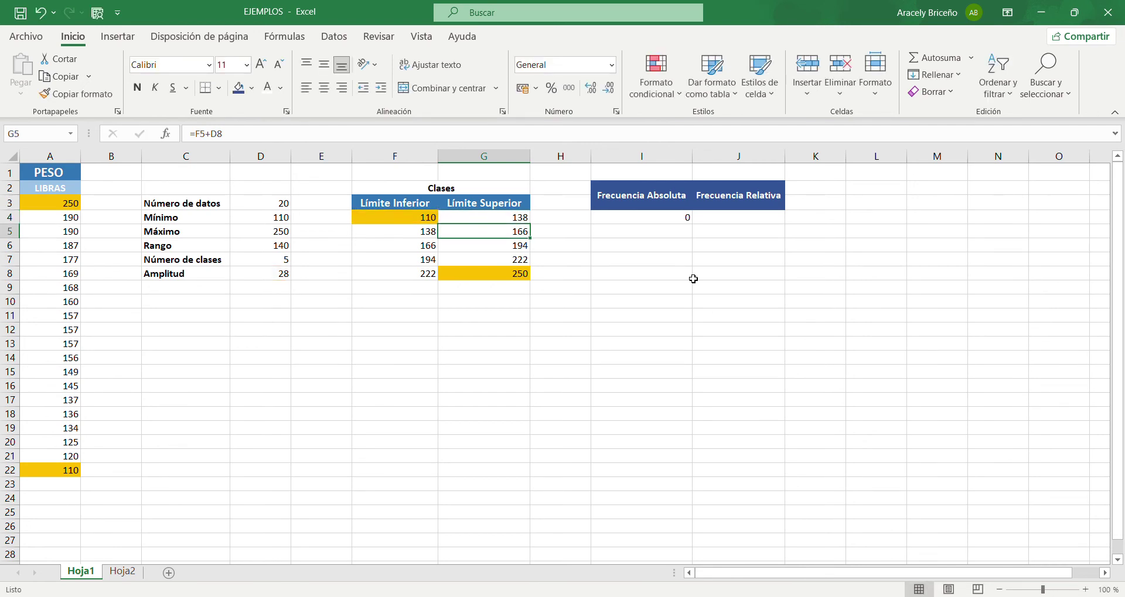
Complete the second criterion of the I4 formula as "<="&G4, so it refers to the first class's upper limit
{"action": "left_click", "coordinate": [686, 220]}
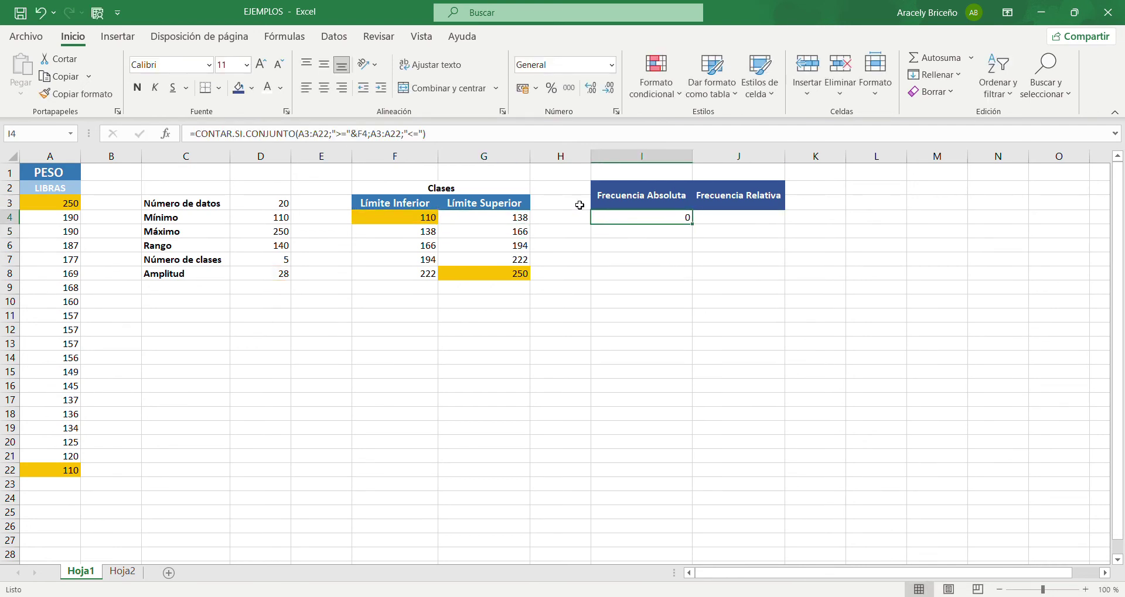
{"action": "left_click", "coordinate": [424, 139]}
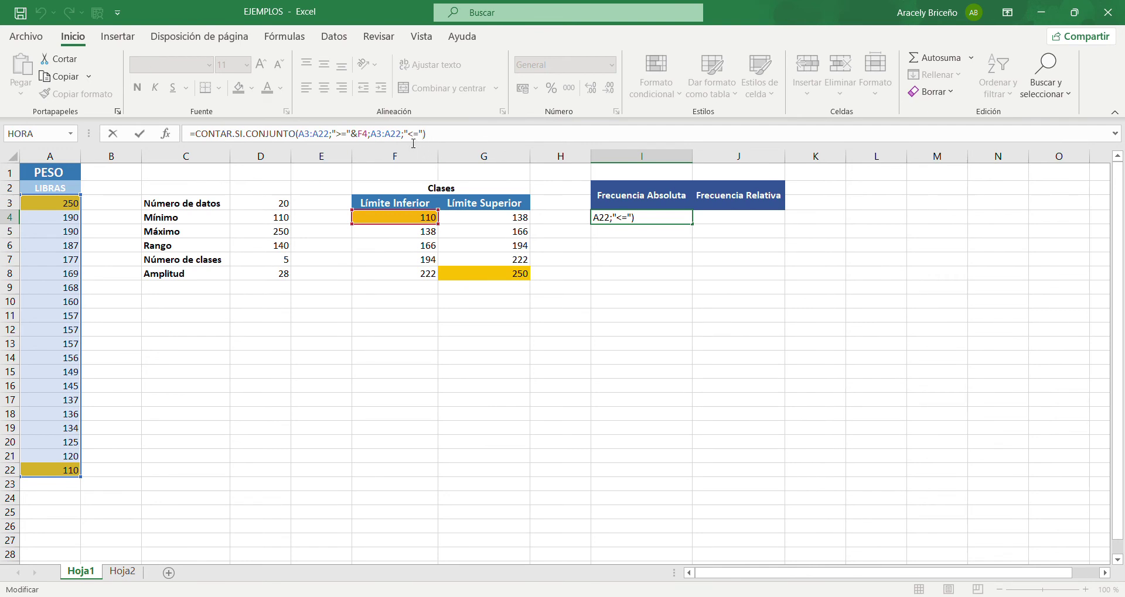
{"action": "type", "text": ";"}
{"action": "key", "text": "BackSpace"}
{"action": "type", "text": "&"}
{"action": "left_click", "coordinate": [490, 220]}
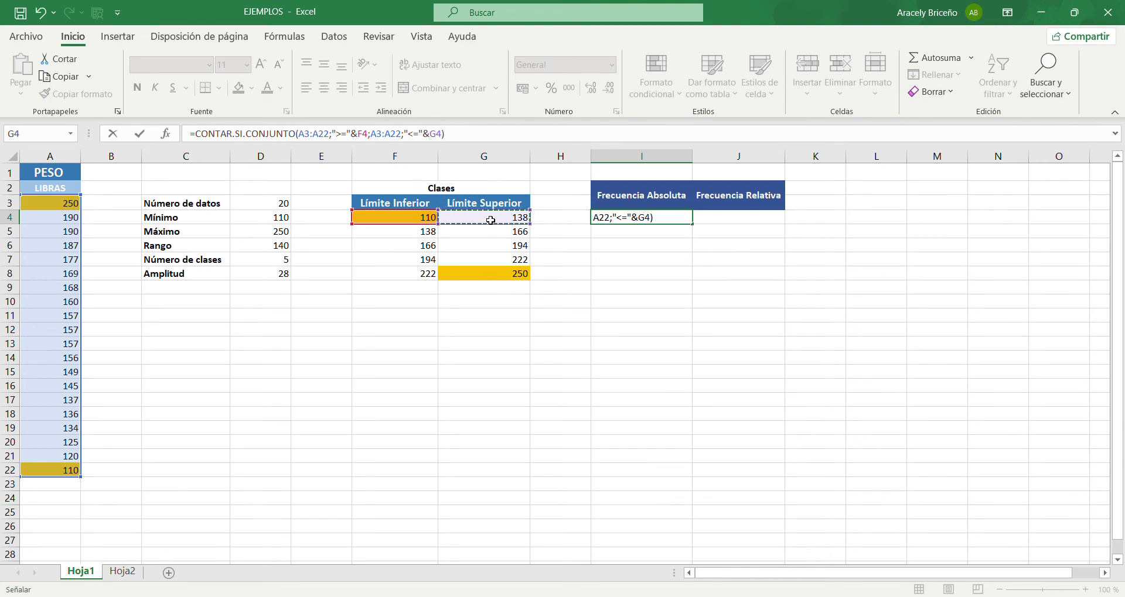
{"action": "key", "text": "Return"}
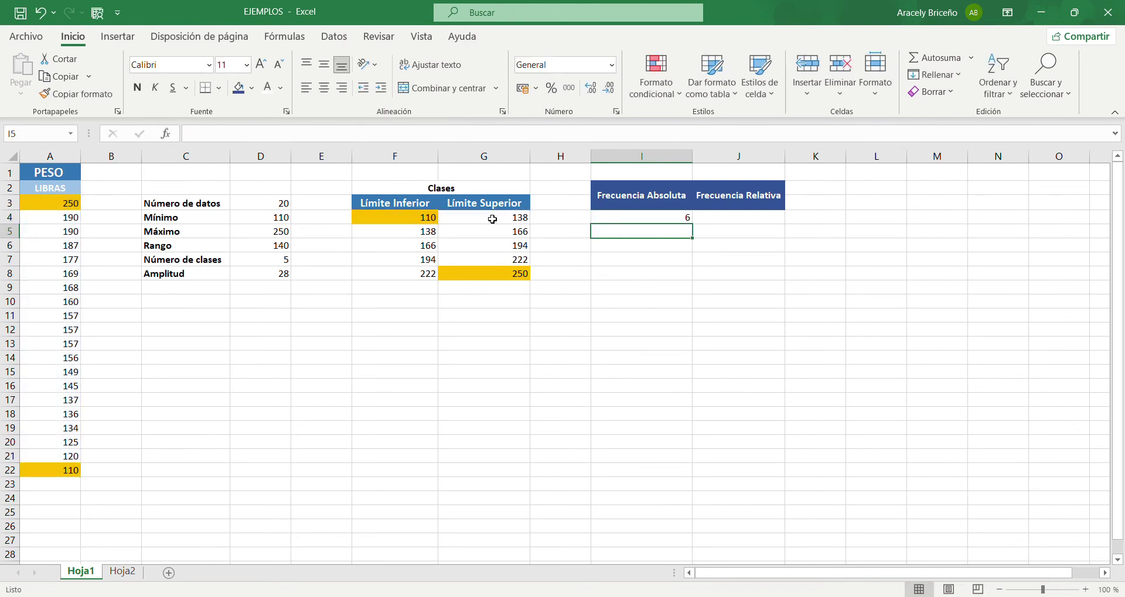
Review each range and criterion in the I4 formula against the weights and the limits of the first class
{"action": "left_click", "coordinate": [681, 218]}
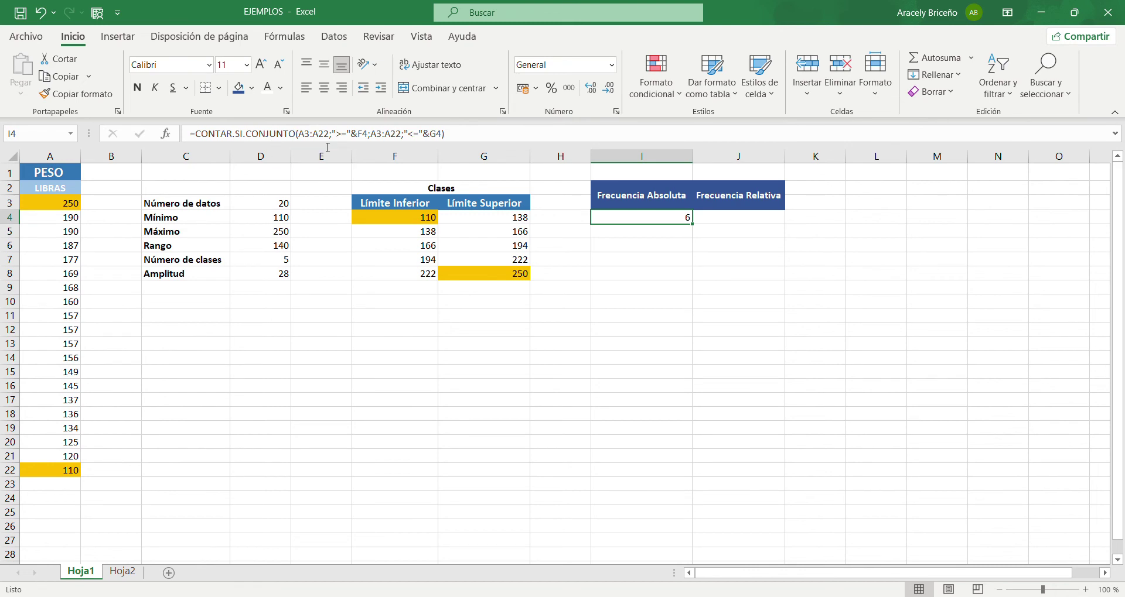
{"action": "left_click_drag", "start_coordinate": [297, 134], "coordinate": [334, 135]}
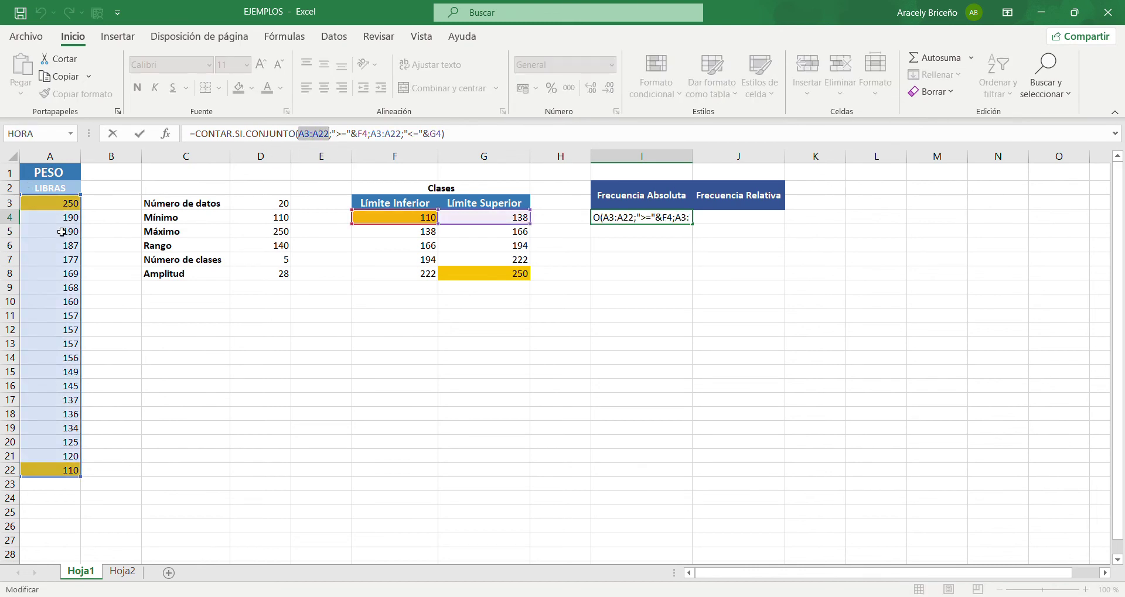
{"action": "left_click_drag", "start_coordinate": [331, 135], "coordinate": [354, 140]}
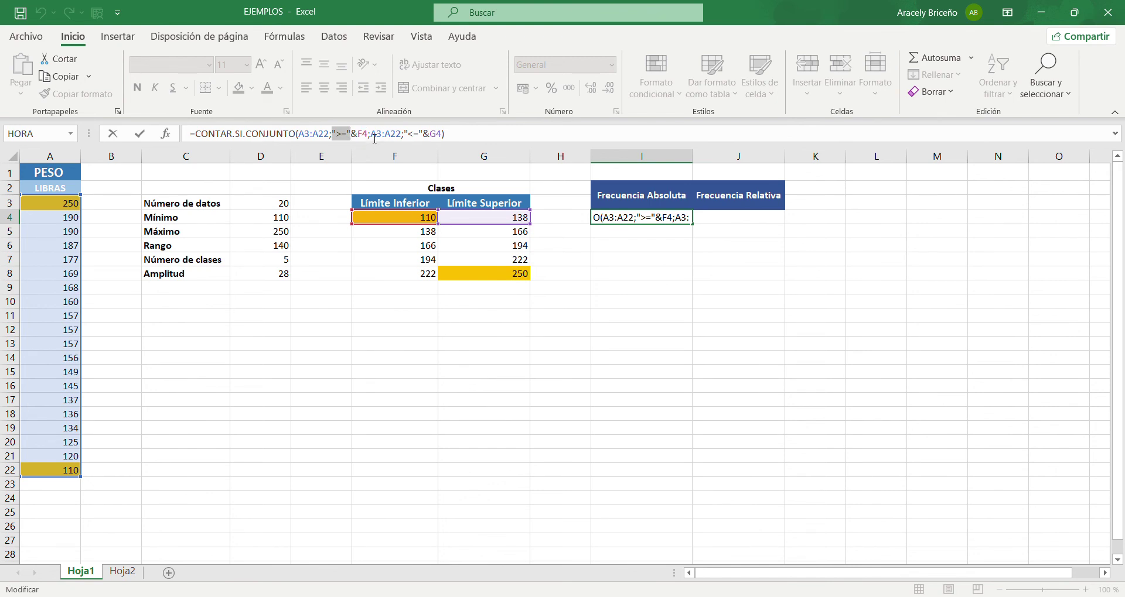
{"action": "left_click", "coordinate": [371, 134]}
{"action": "left_click_drag", "start_coordinate": [371, 134], "coordinate": [435, 137]}
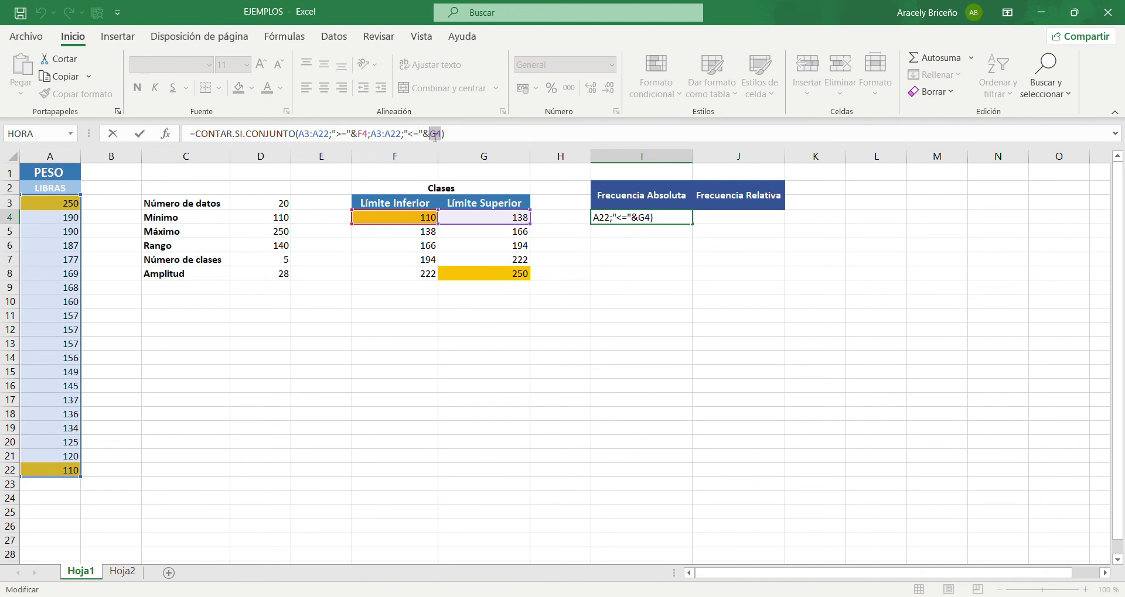
{"action": "key", "text": "Return"}
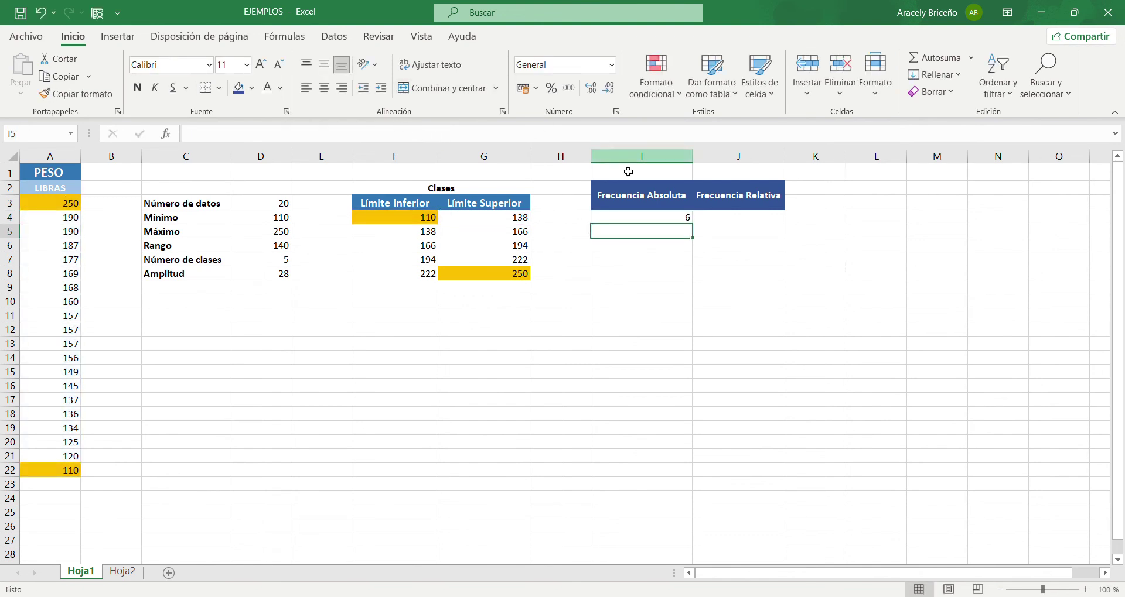
{"action": "left_click", "coordinate": [431, 225]}
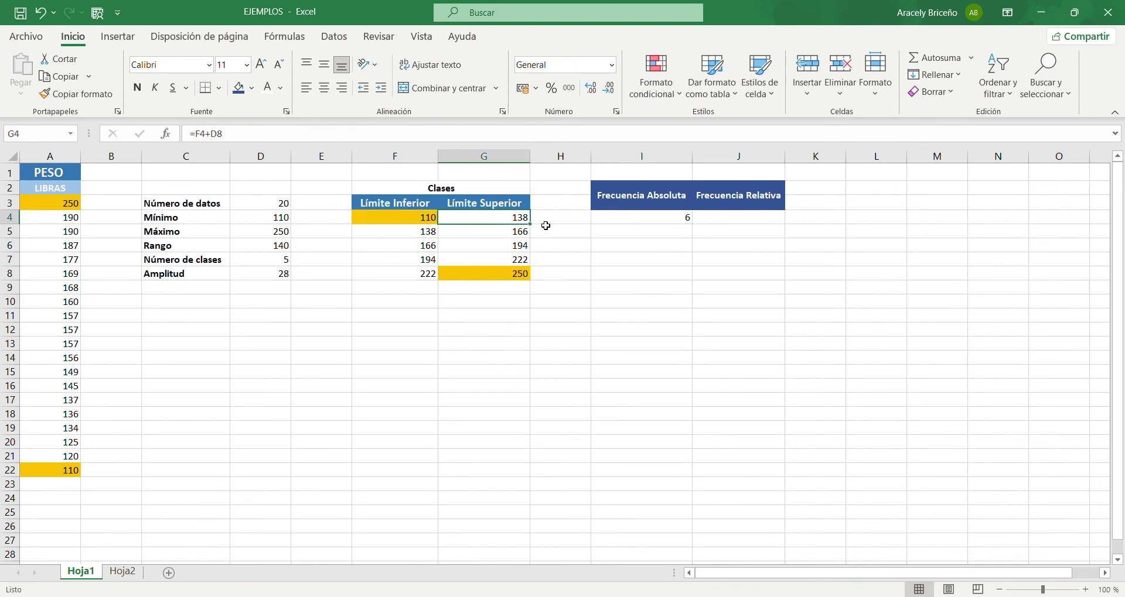
{"action": "left_click", "coordinate": [658, 223]}
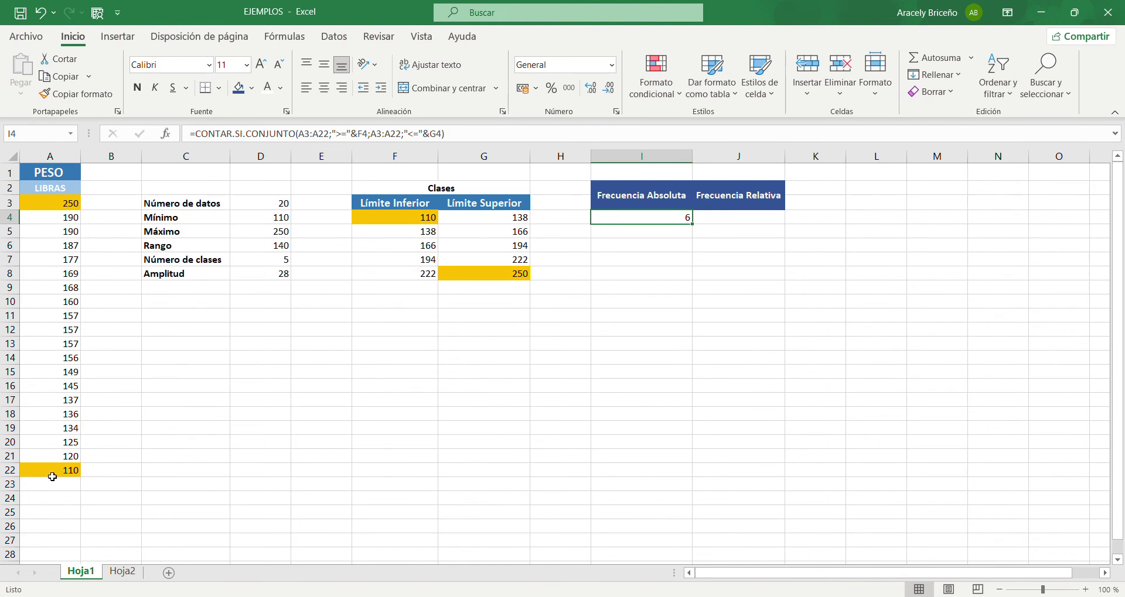
Outline the weights in A17:A22, which belong to the first class, with an outside border
{"action": "left_click_drag", "start_coordinate": [52, 475], "coordinate": [48, 408]}
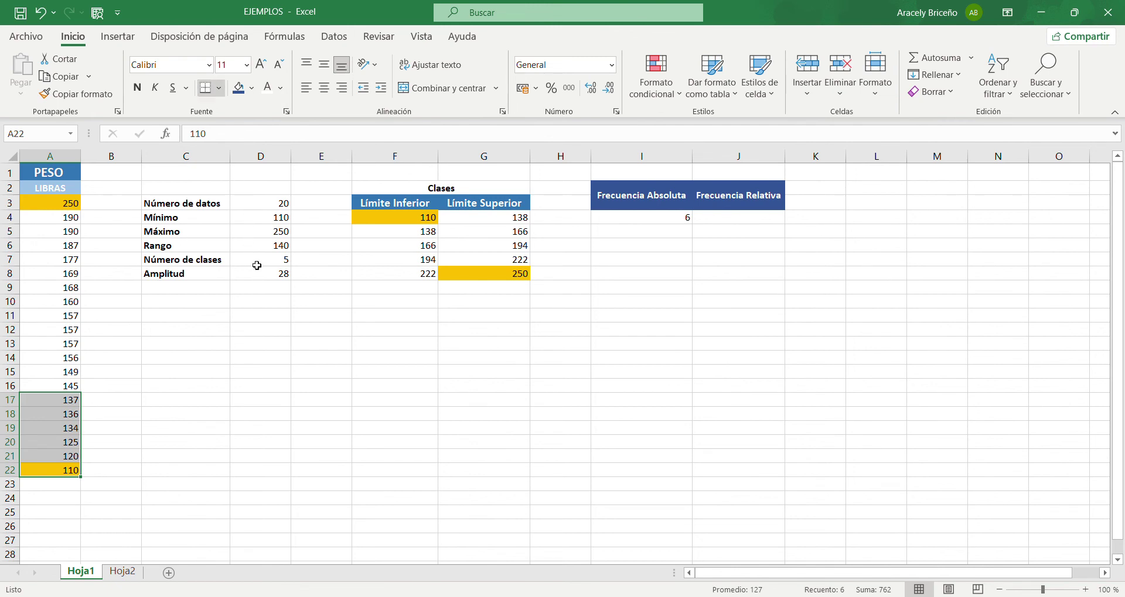
{"action": "left_click", "coordinate": [262, 413]}
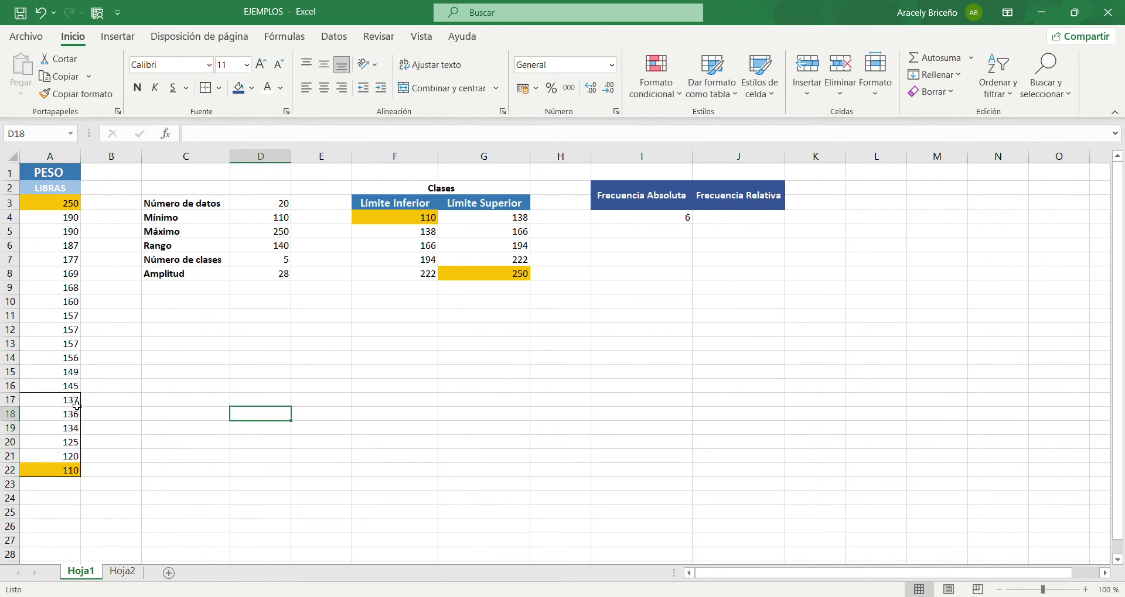
{"action": "left_click_drag", "start_coordinate": [75, 403], "coordinate": [76, 472]}
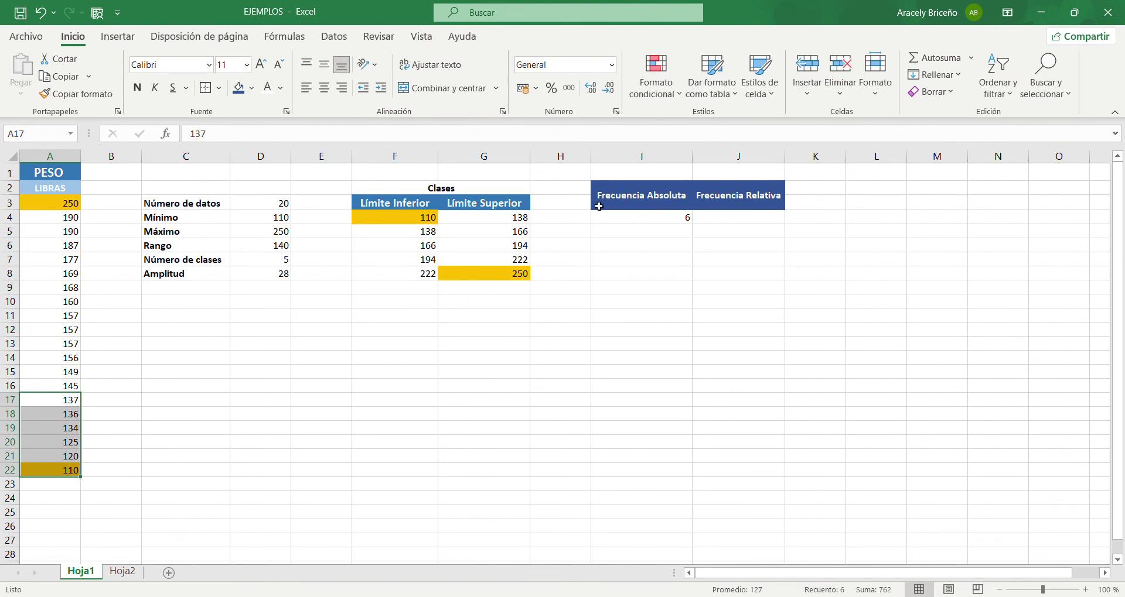
{"action": "left_click", "coordinate": [315, 373]}
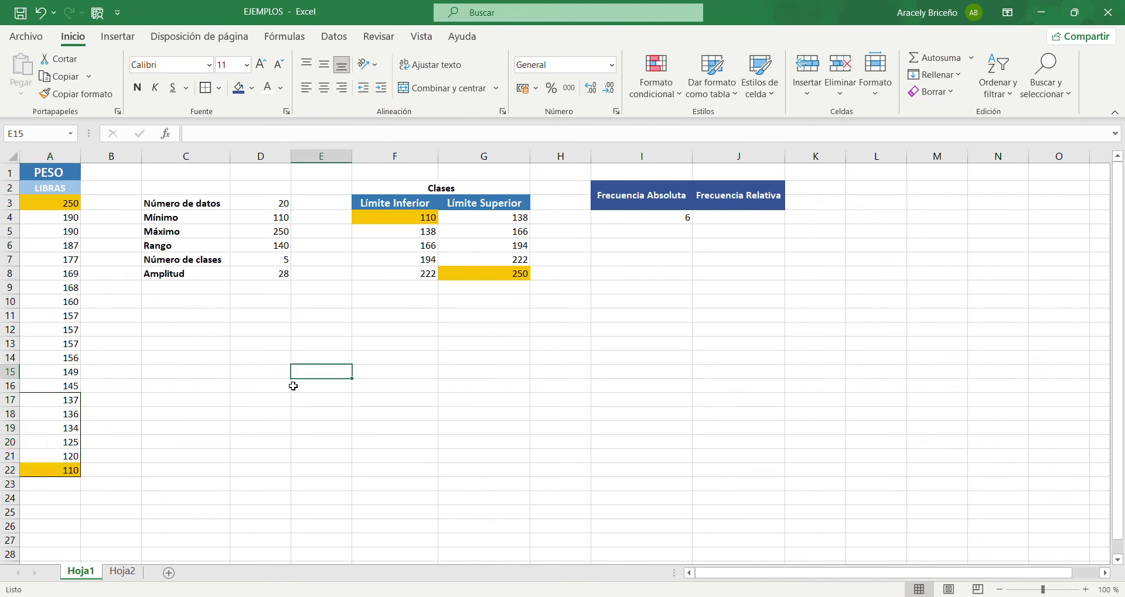
{"action": "left_click", "coordinate": [76, 401]}
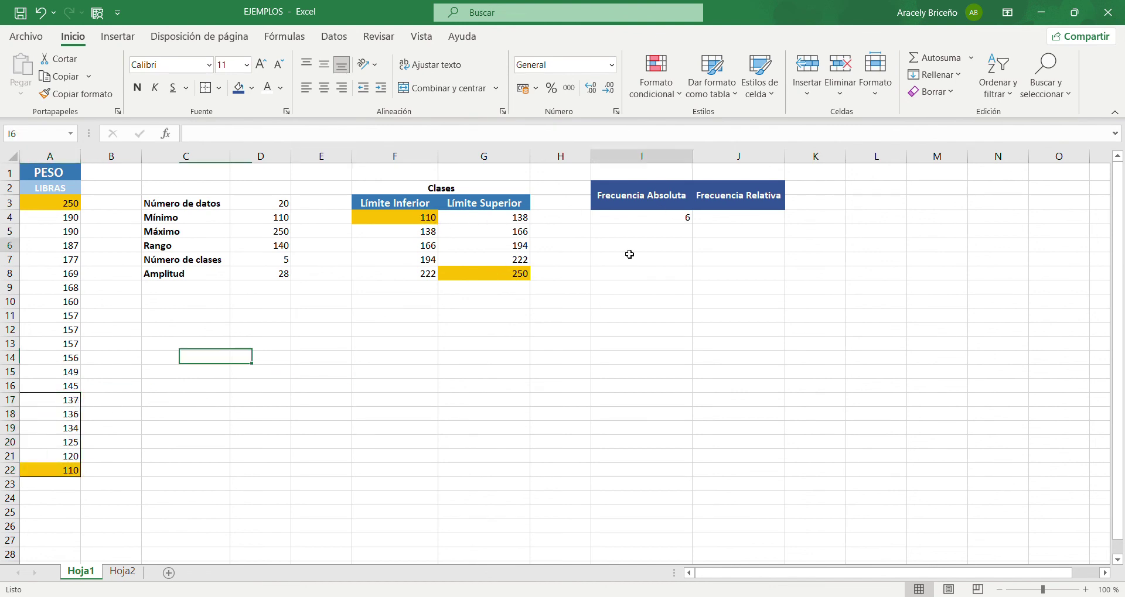
Copy the full formula text of I4 and paste it into I5
{"action": "left_click", "coordinate": [700, 220]}
{"action": "left_click", "coordinate": [684, 222]}
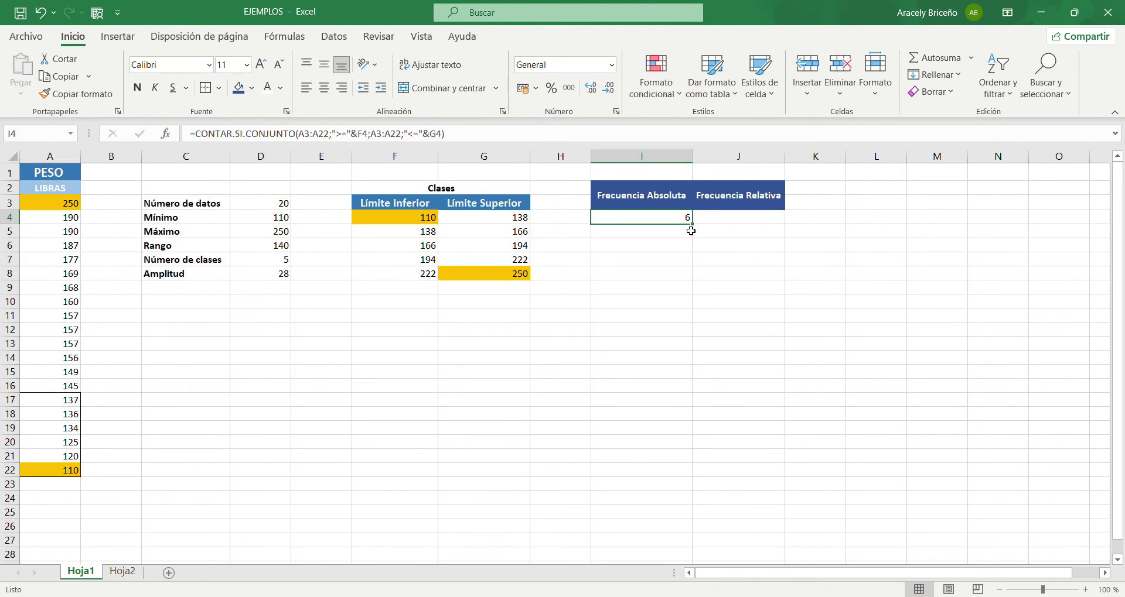
{"action": "left_click_drag", "start_coordinate": [472, 142], "coordinate": [201, 134]}
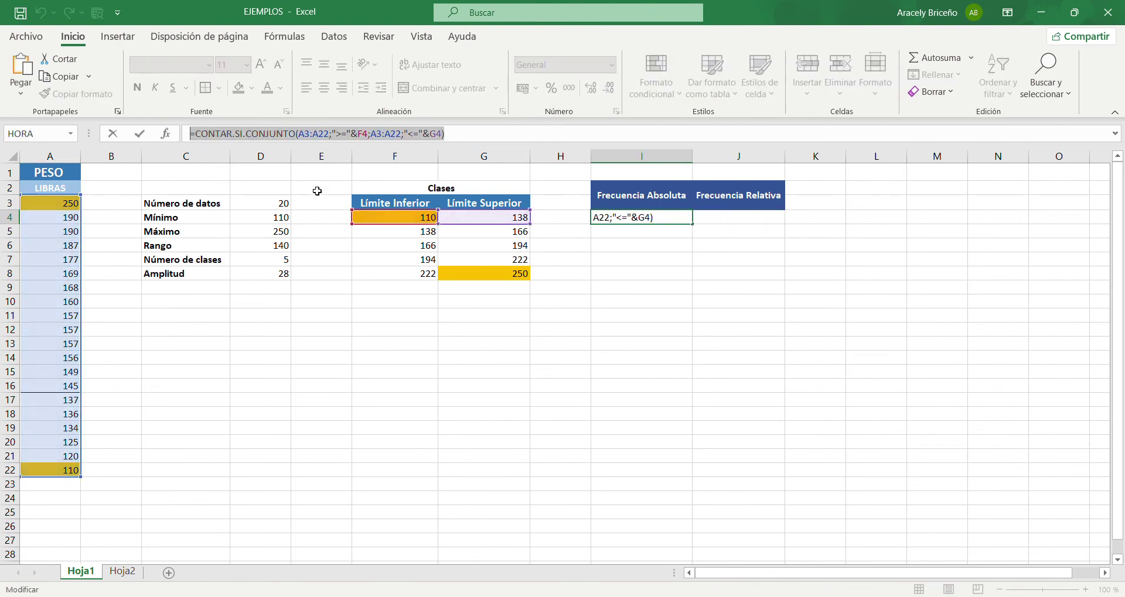
{"action": "key", "text": "ctrl+c"}
{"action": "key", "text": "Return"}
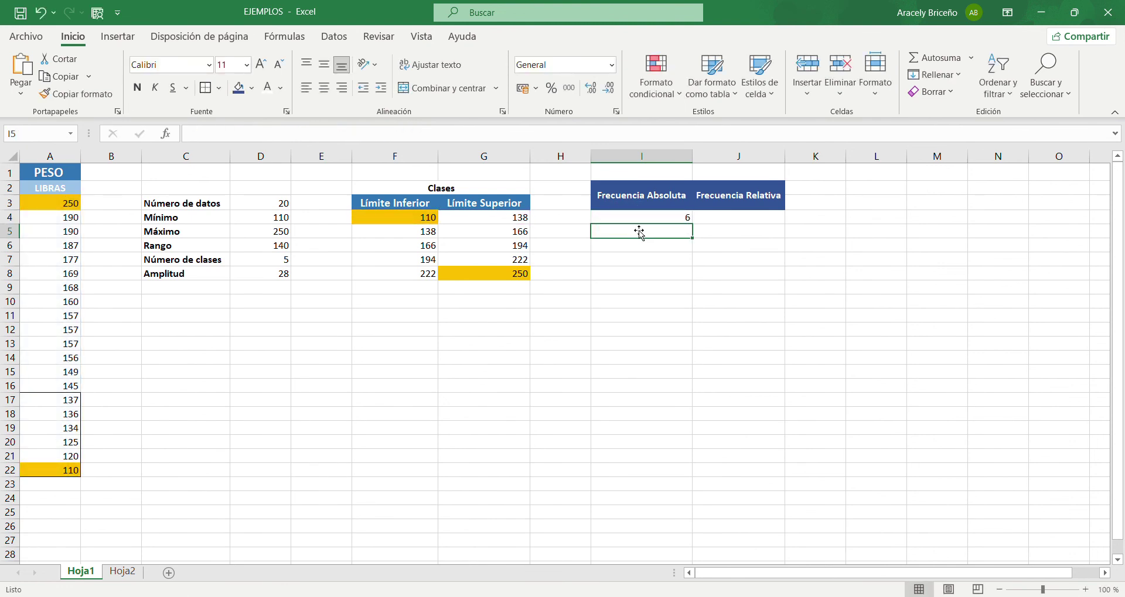
{"action": "key", "text": "ctrl+v"}
{"action": "key", "text": "Return"}
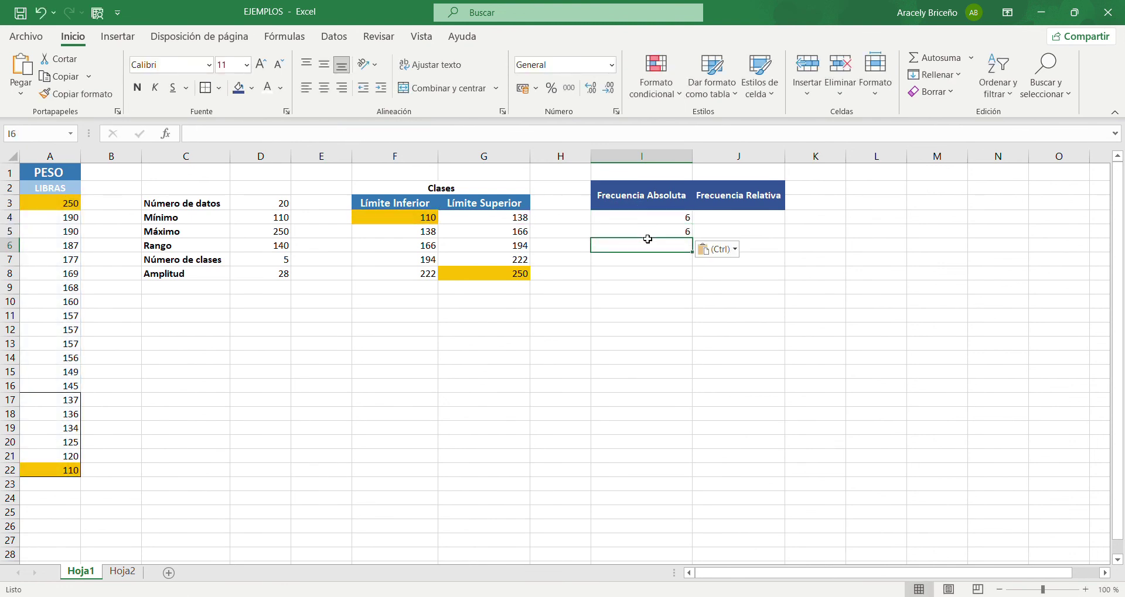
Try to paste the formula into I6 and fill it down to I8, and clear I6:I8
{"action": "key", "text": "ctrl+v"}
{"action": "left_click", "coordinate": [665, 225]}
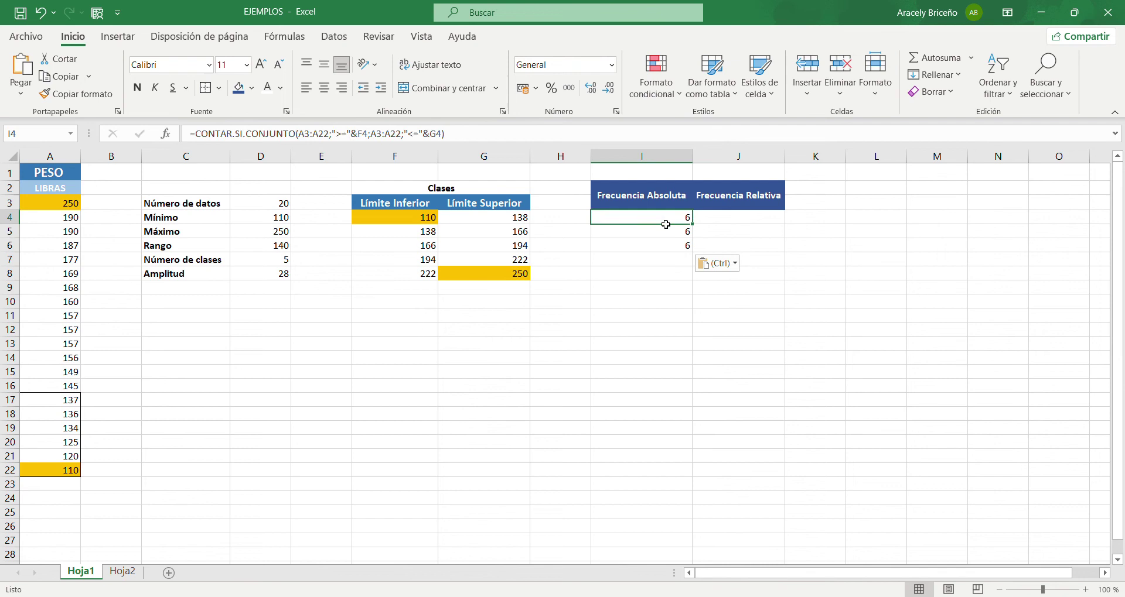
{"action": "left_click", "coordinate": [684, 246]}
{"action": "left_click_drag", "start_coordinate": [692, 251], "coordinate": [687, 279]}
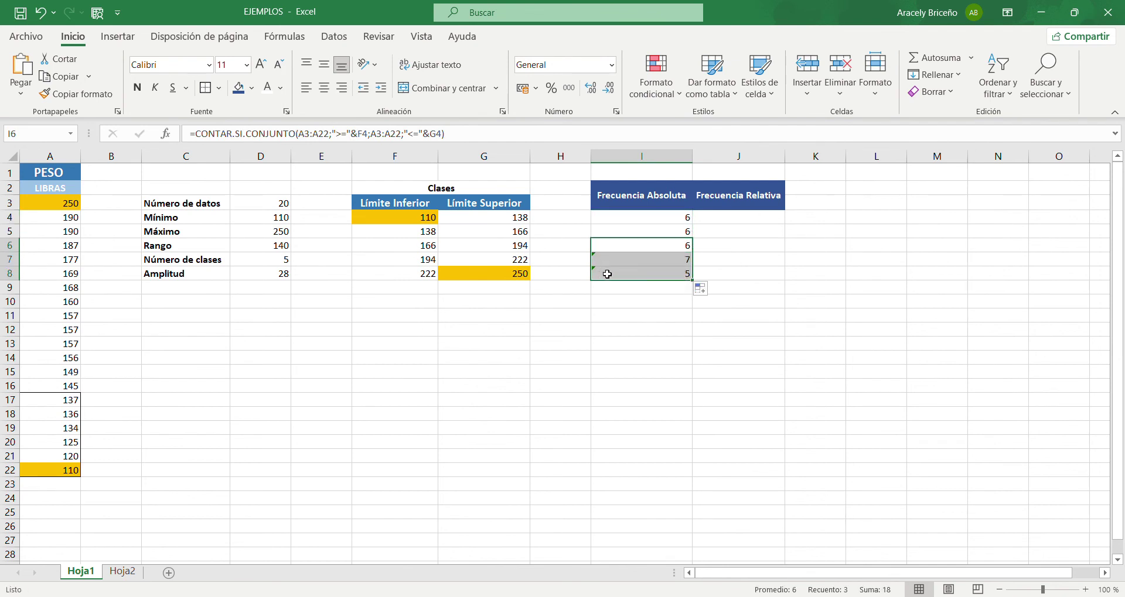
{"action": "key", "text": "Delete"}
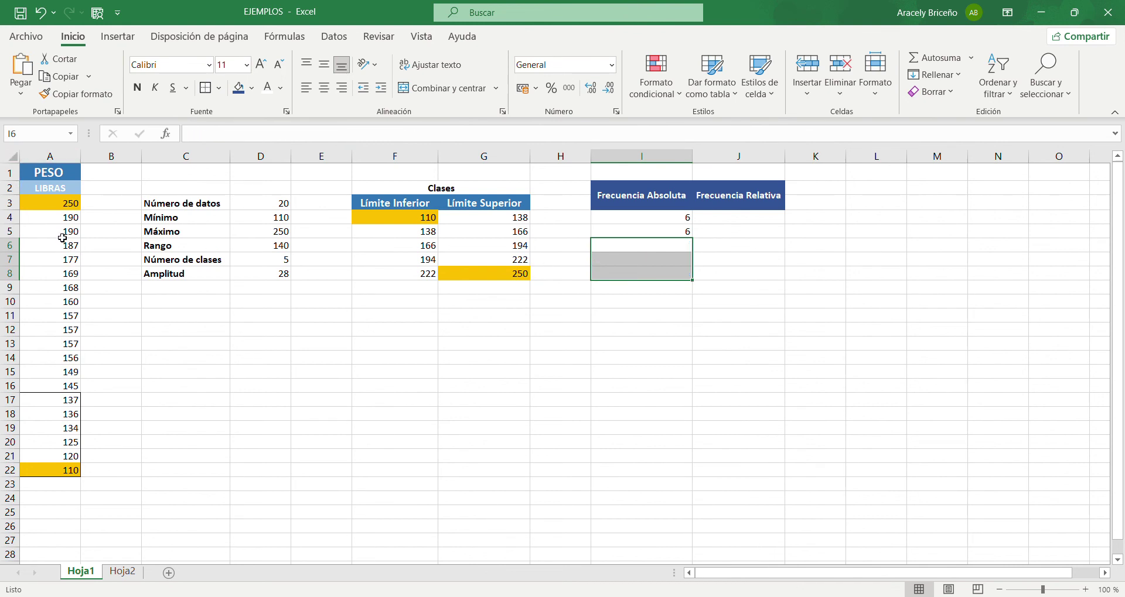
Paste the copied I4 formula text, with its references unchanged, into I6, I7 and I8
{"action": "left_click", "coordinate": [630, 245]}
{"action": "left_click", "coordinate": [322, 139]}
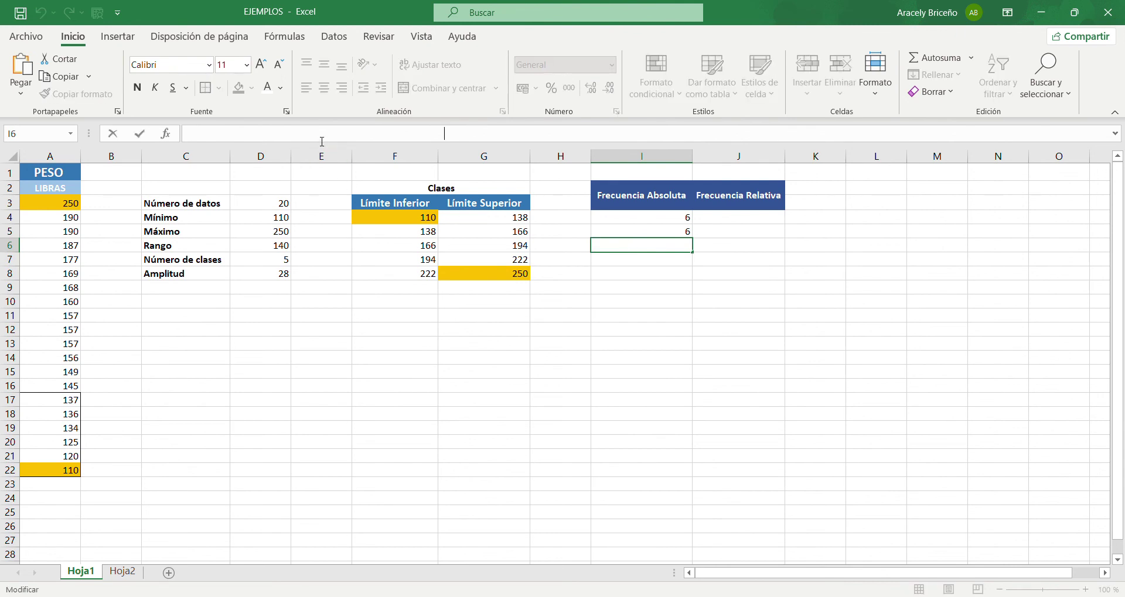
{"action": "key", "text": "ctrl+v"}
{"action": "key", "text": "Return"}
{"action": "left_click", "coordinate": [290, 134]}
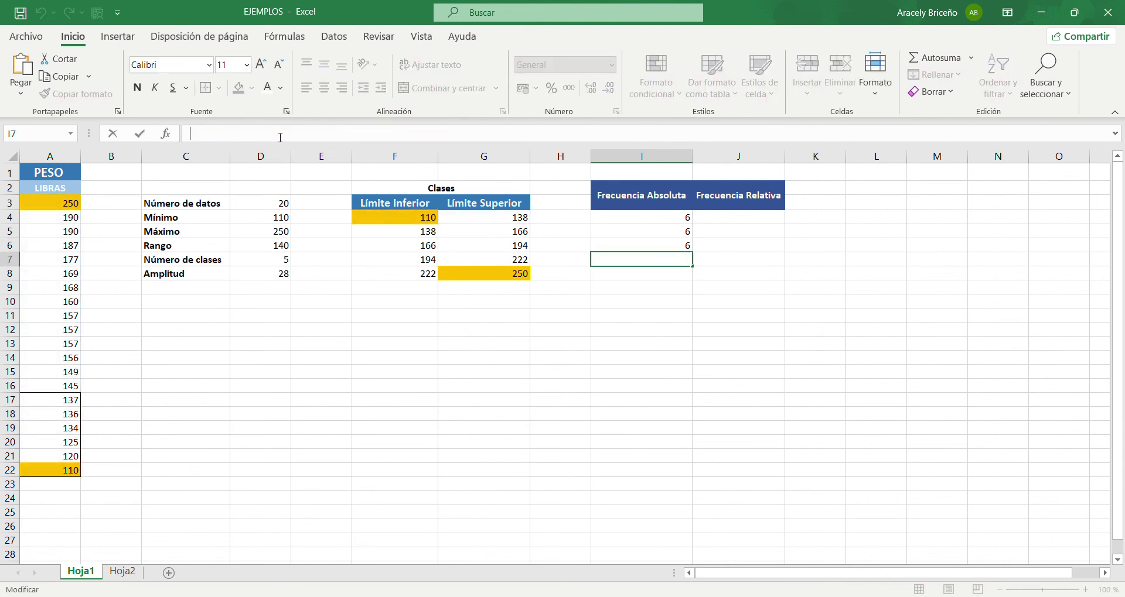
{"action": "key", "text": "ctrl+v"}
{"action": "key", "text": "Return"}
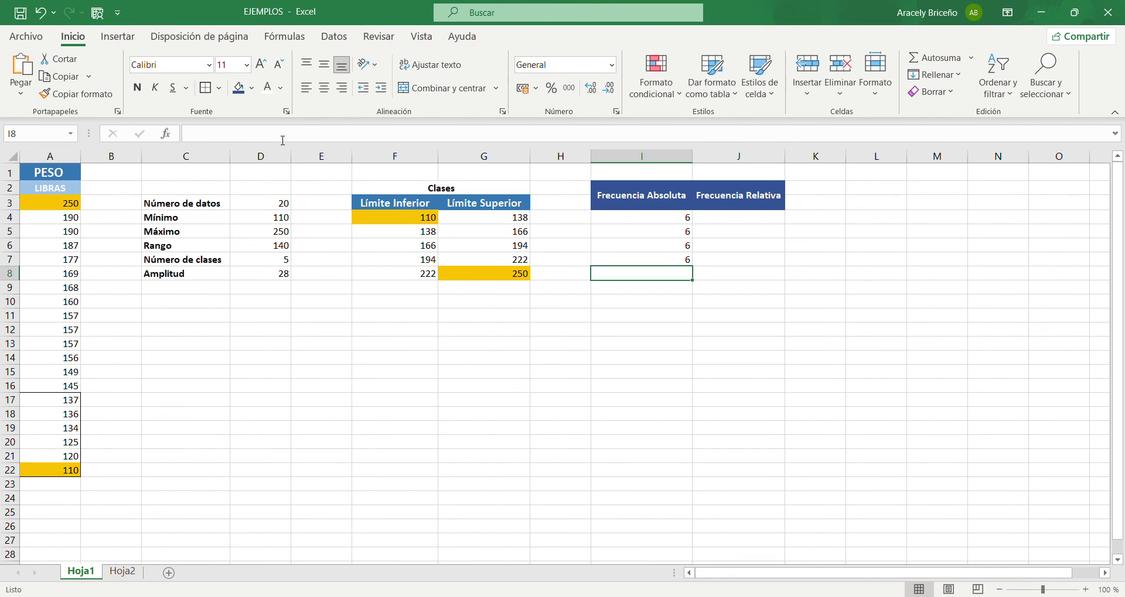
{"action": "left_click", "coordinate": [282, 140]}
{"action": "key", "text": "ctrl+v"}
{"action": "key", "text": "Return"}
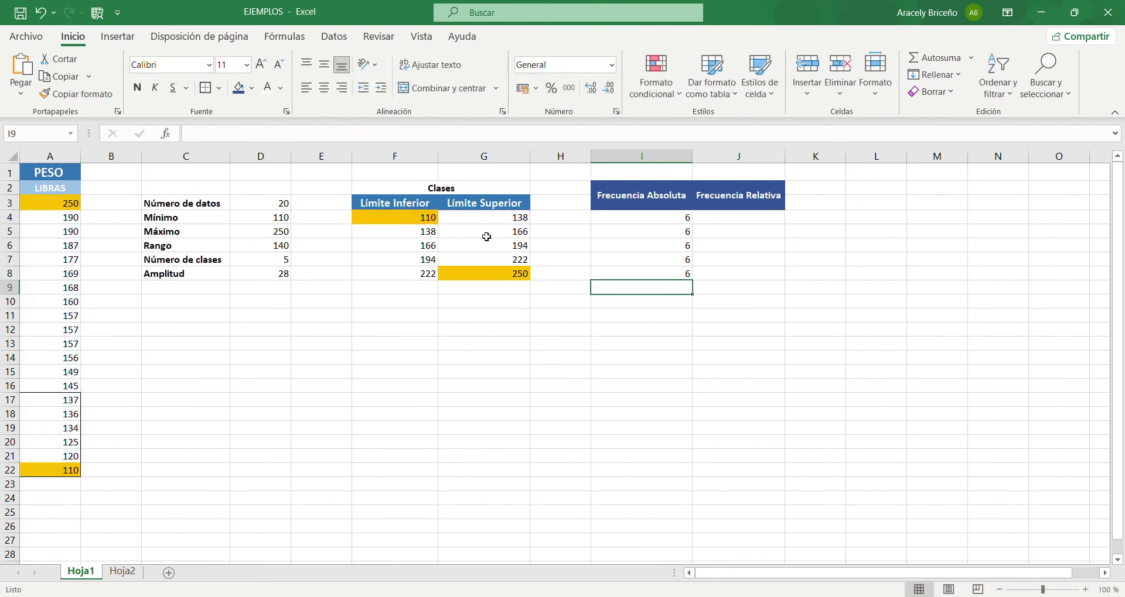
{"action": "left_click", "coordinate": [690, 234]}
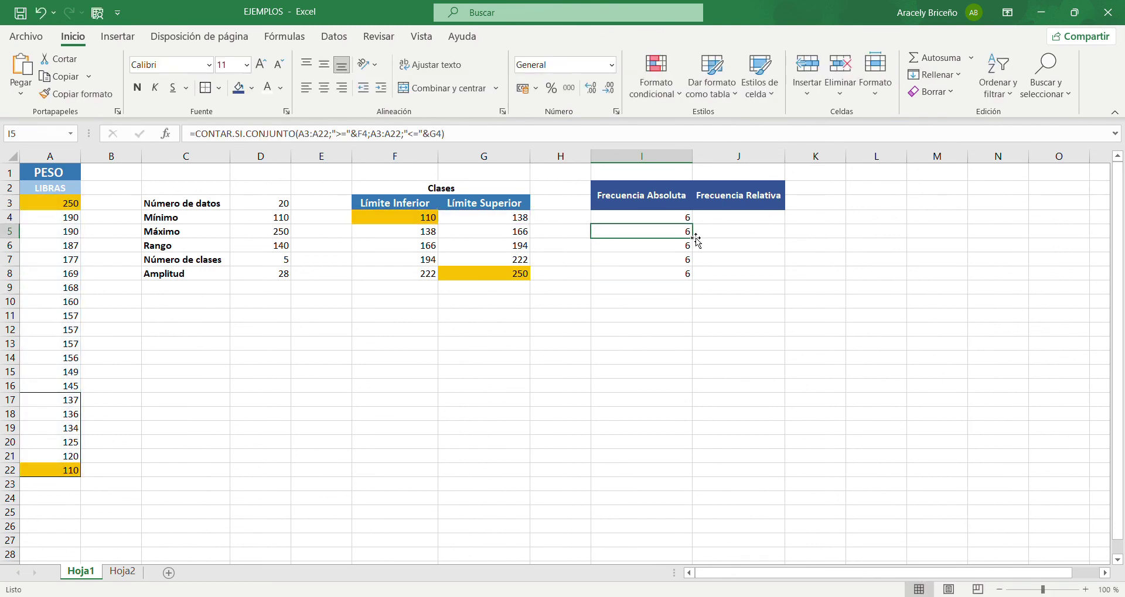
Change the criteria references in I5's formula to F5 and G5 so it counts the second class
{"action": "left_click", "coordinate": [313, 139]}
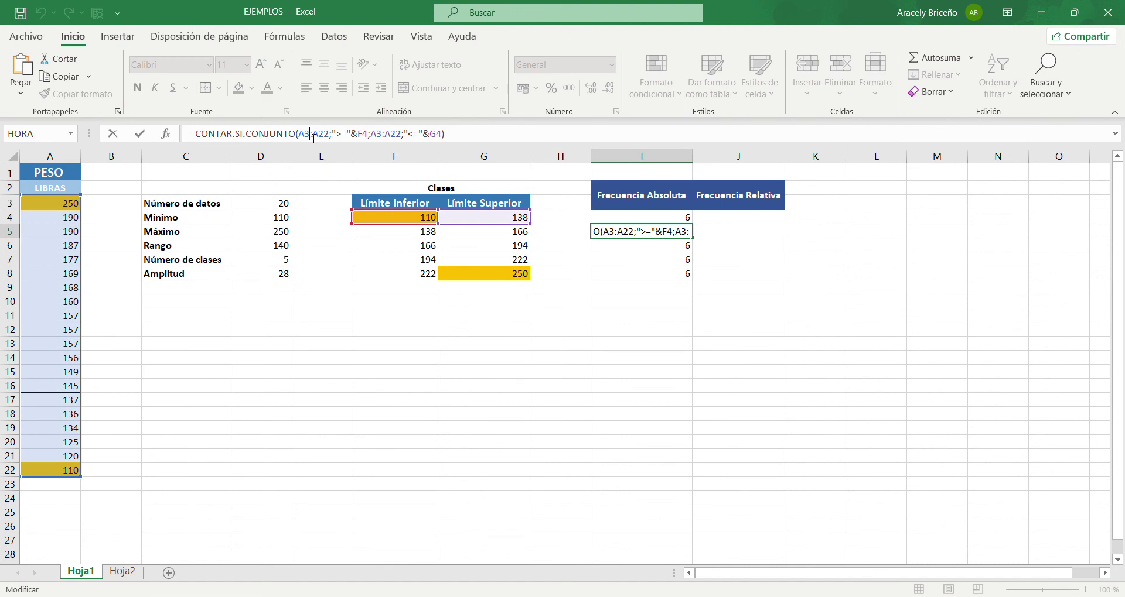
{"action": "left_click", "coordinate": [373, 139]}
{"action": "key", "text": "BackSpace"}
{"action": "type", "text": "5"}
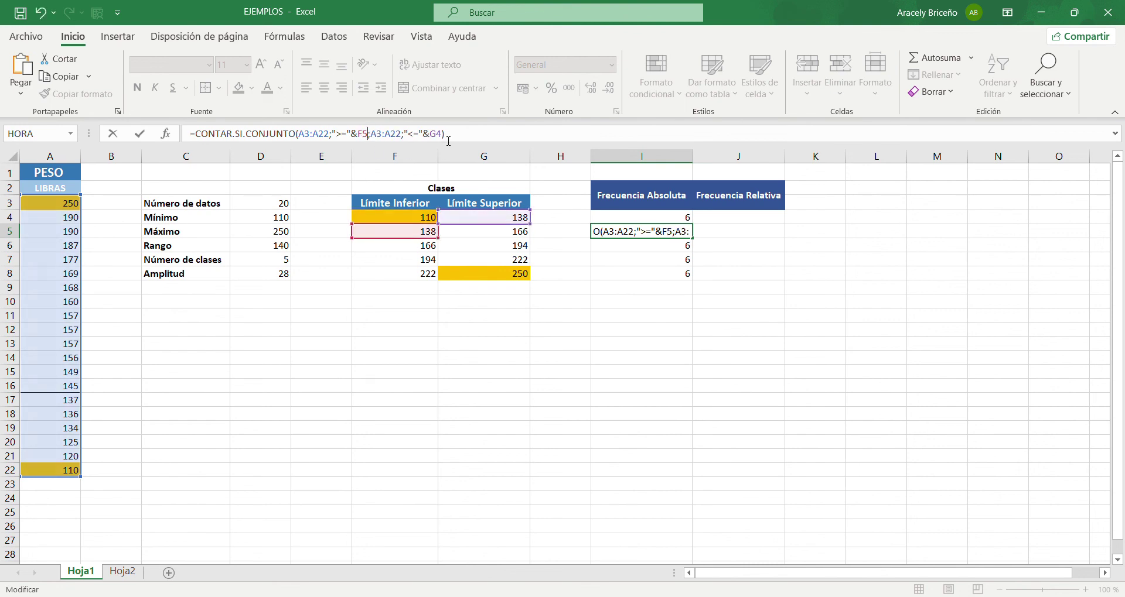
{"action": "left_click", "coordinate": [444, 134]}
{"action": "key", "text": "BackSpace"}
{"action": "type", "text": "5"}
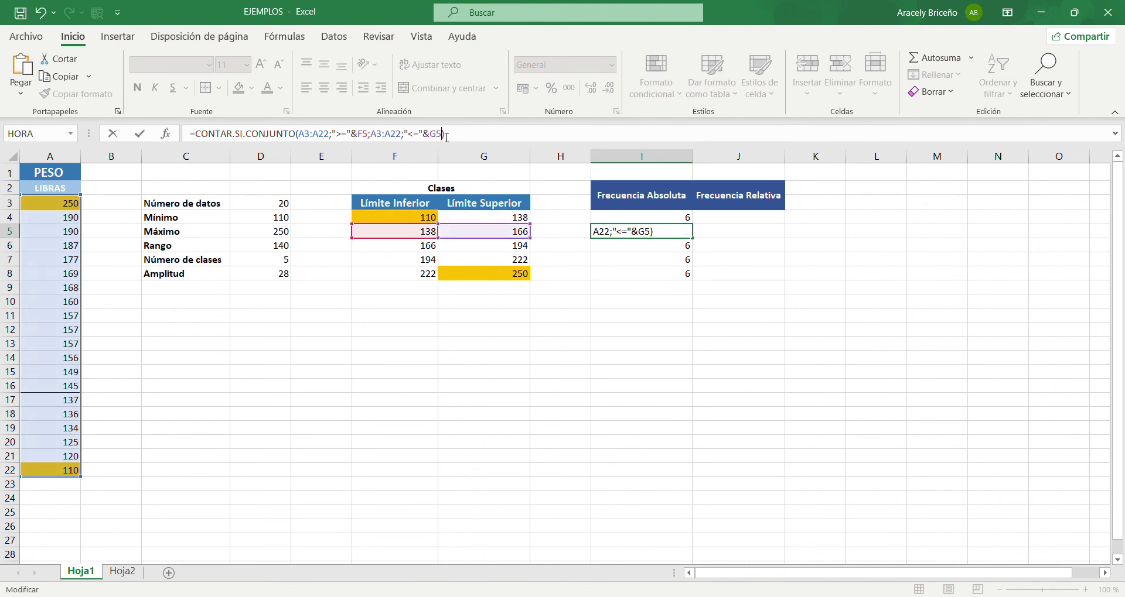
{"action": "key", "text": "Return"}
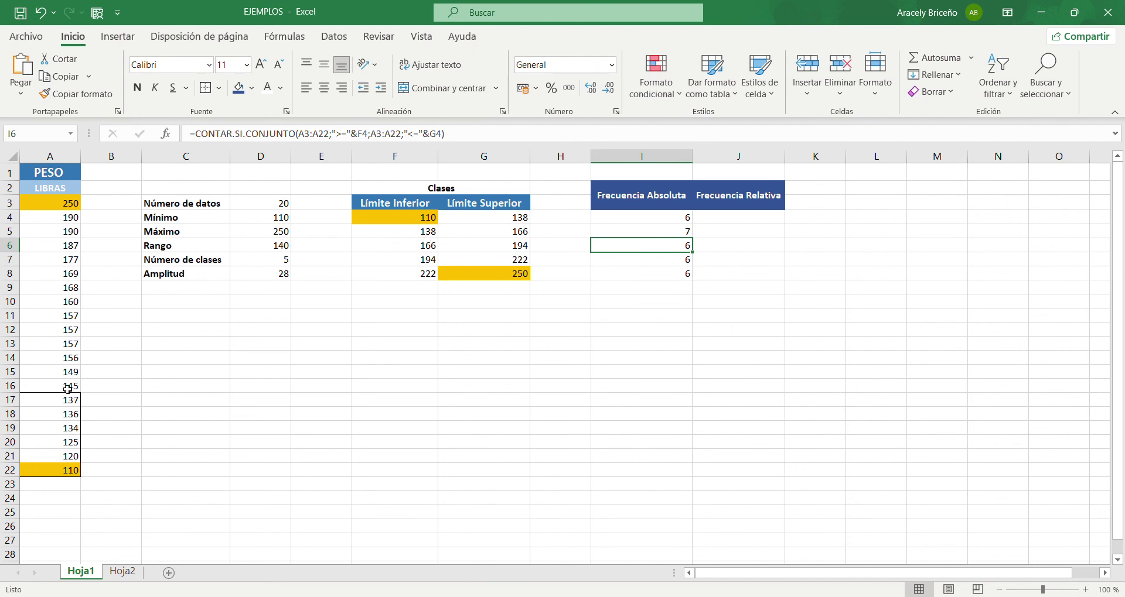
Outline the weights in A10:A16, which belong to the second class, with an outside border
{"action": "left_click_drag", "start_coordinate": [68, 388], "coordinate": [74, 305]}
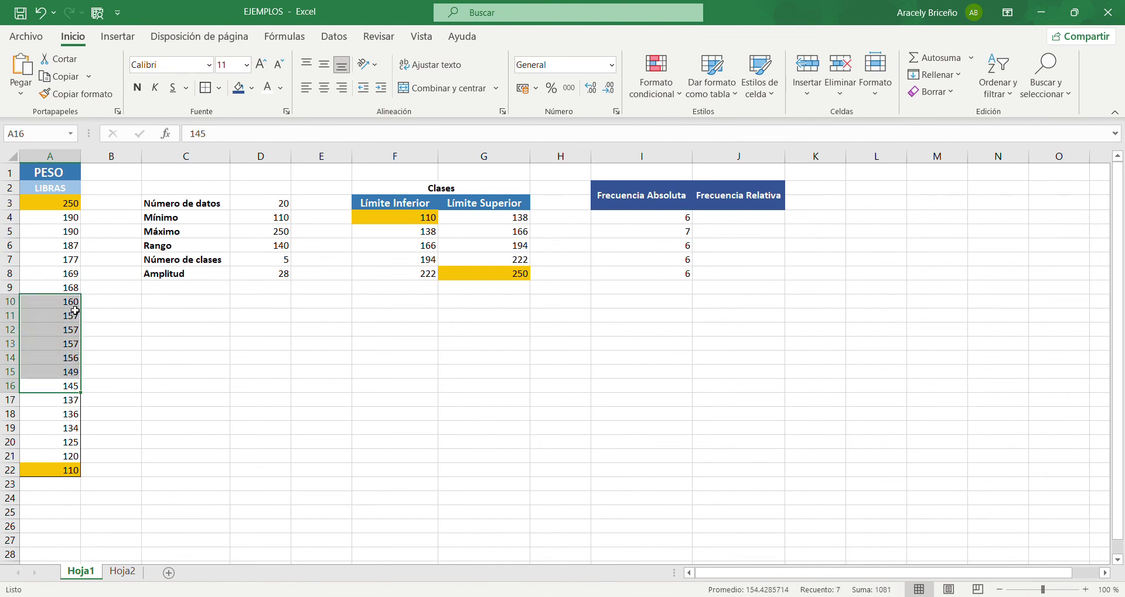
{"action": "left_click", "coordinate": [205, 88]}
{"action": "left_click", "coordinate": [260, 442]}
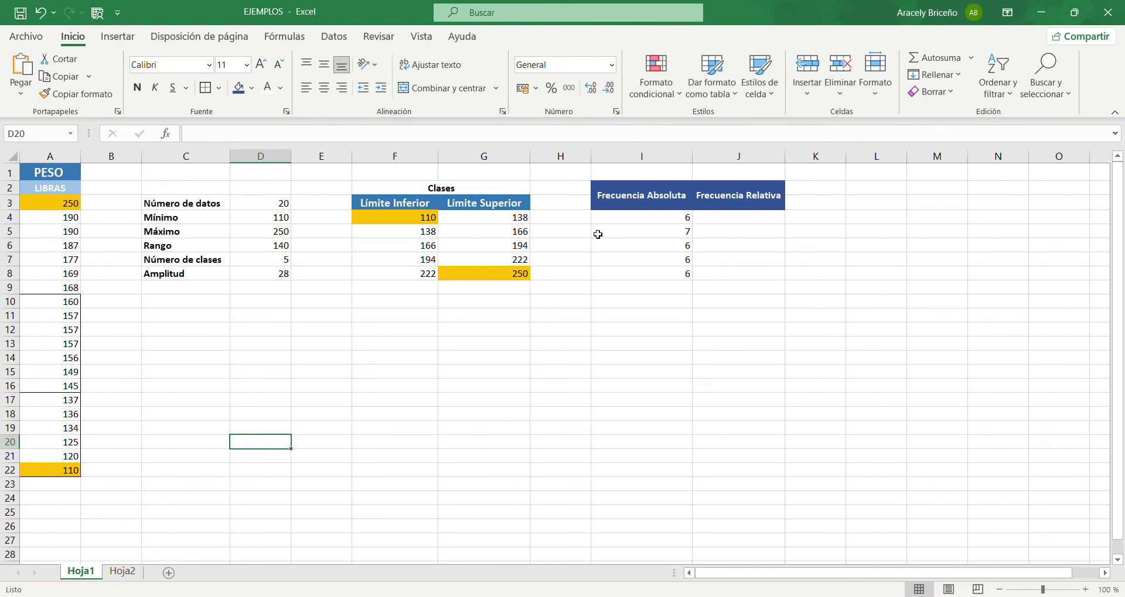
Change the criteria references in I6's formula to F6 and G6 so it counts the third class
{"action": "left_click", "coordinate": [661, 247]}
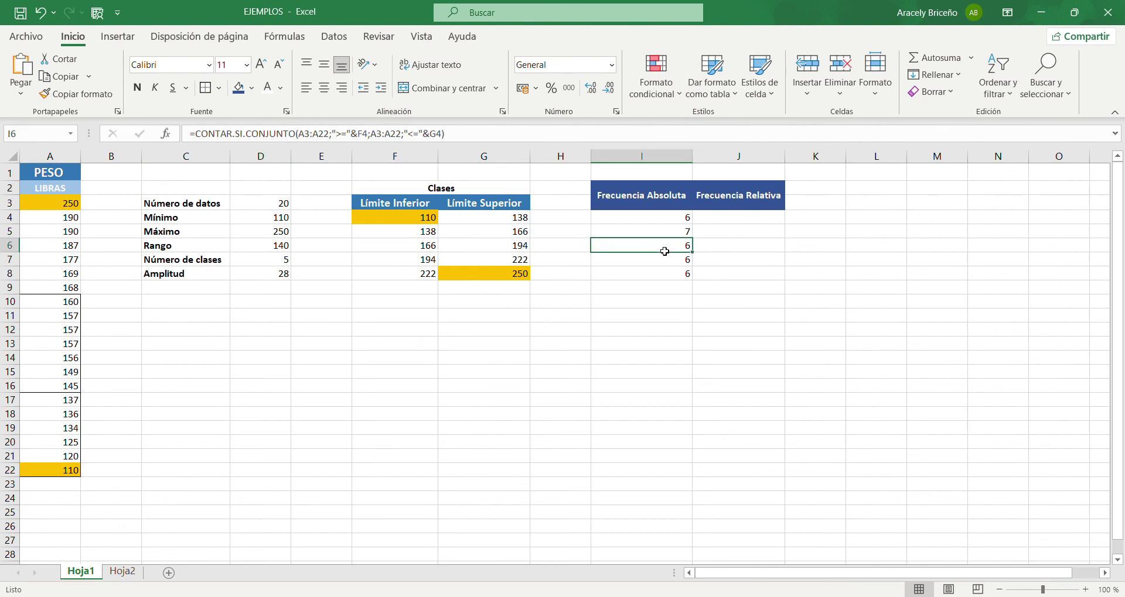
{"action": "left_click", "coordinate": [372, 137]}
{"action": "key", "text": "BackSpace"}
{"action": "type", "text": "6"}
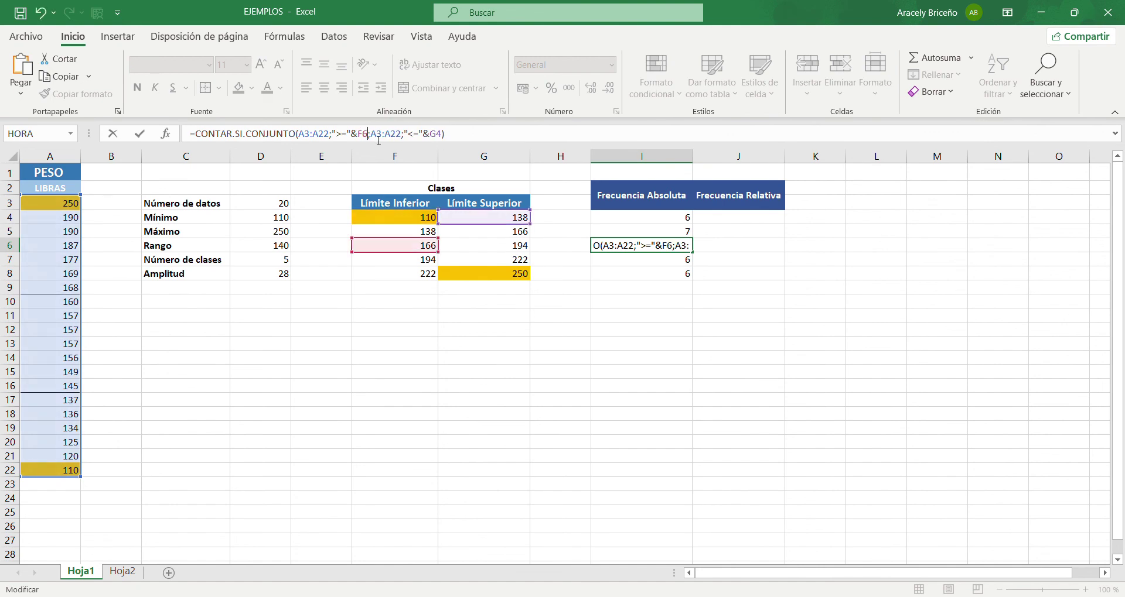
{"action": "key", "text": "Return"}
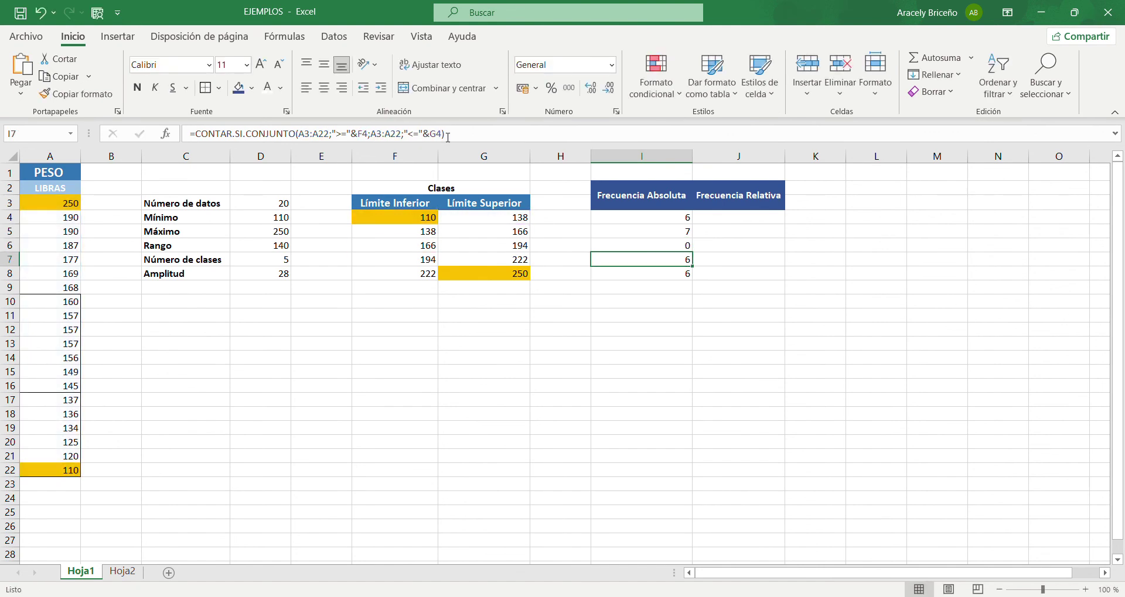
{"action": "left_click", "coordinate": [669, 246]}
{"action": "left_click", "coordinate": [447, 139]}
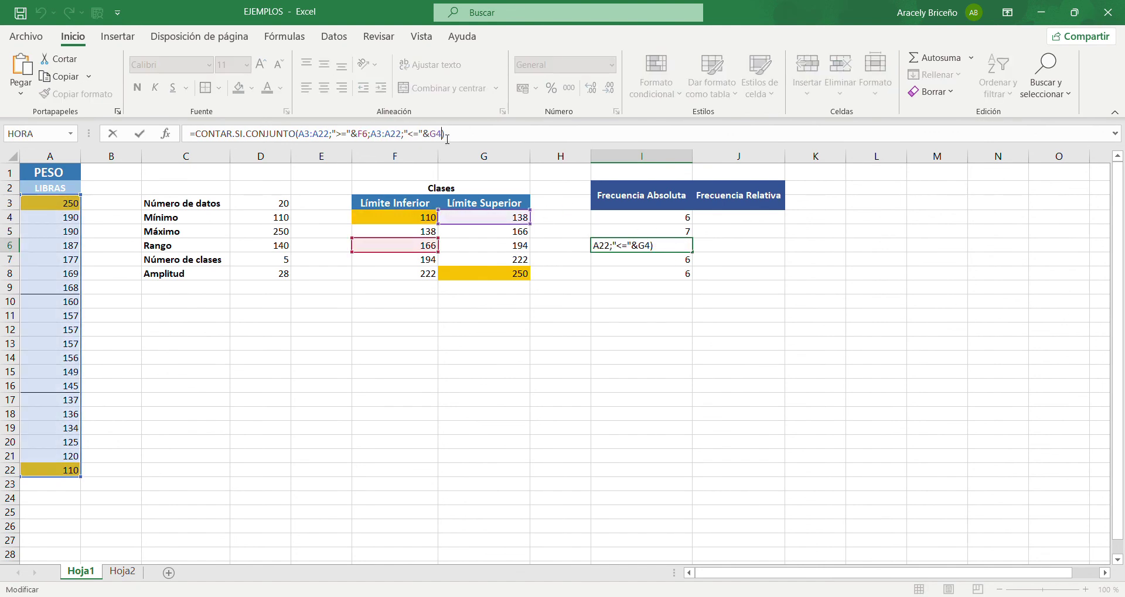
{"action": "key", "text": "BackSpace"}
{"action": "type", "text": "6"}
{"action": "key", "text": "Return"}
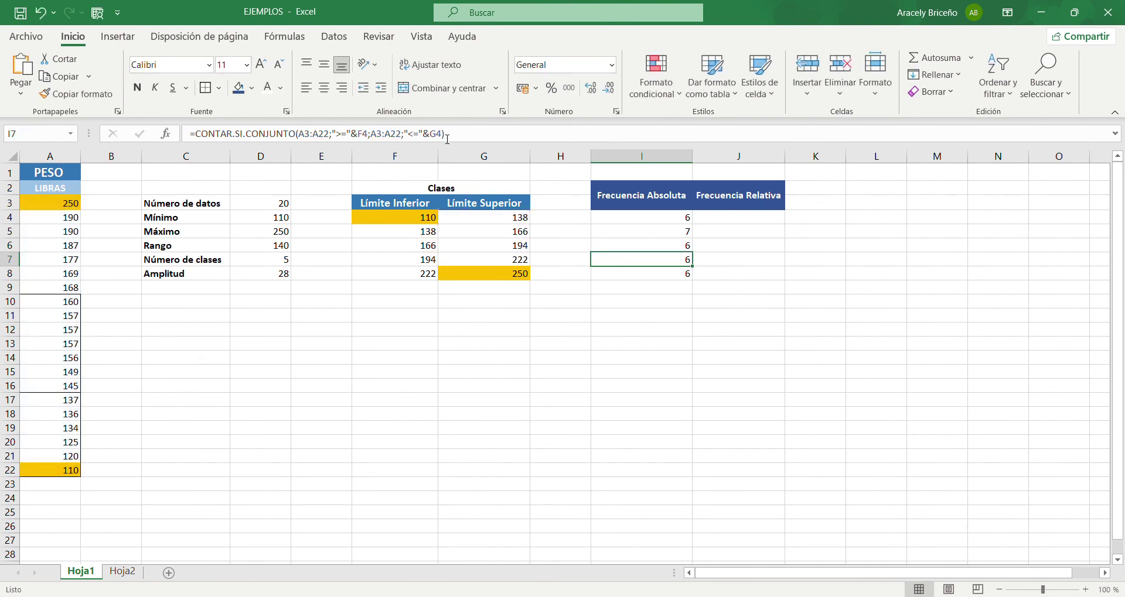
Change the criteria references in I7's formula to F7 and G7 so it counts the fourth class
{"action": "left_click", "coordinate": [372, 136]}
{"action": "key", "text": "BackSpace"}
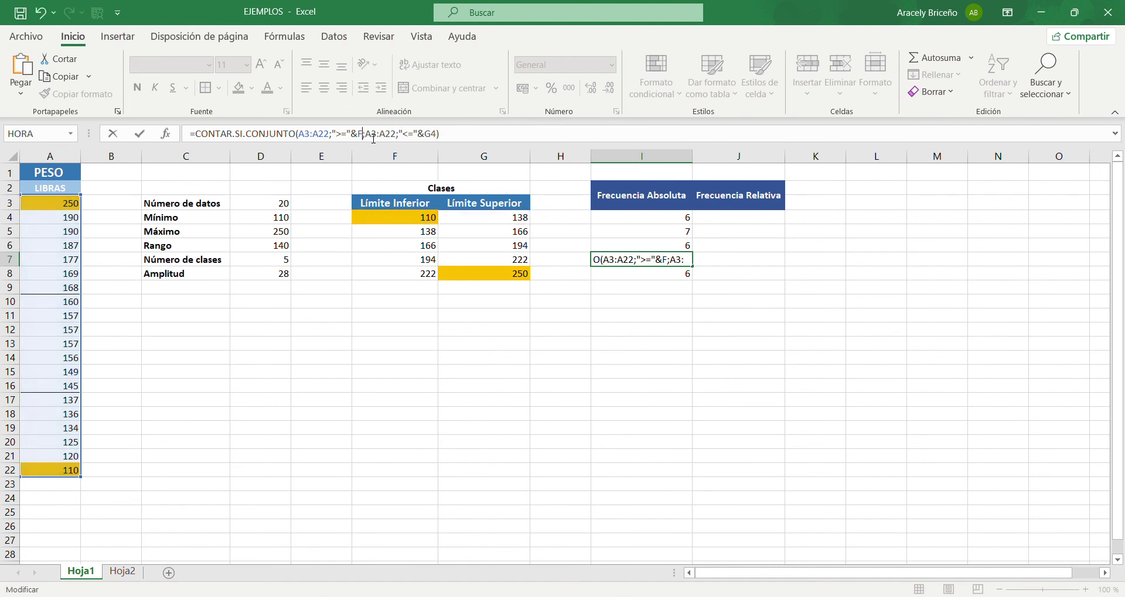
{"action": "type", "text": "7"}
{"action": "left_click", "coordinate": [443, 139]}
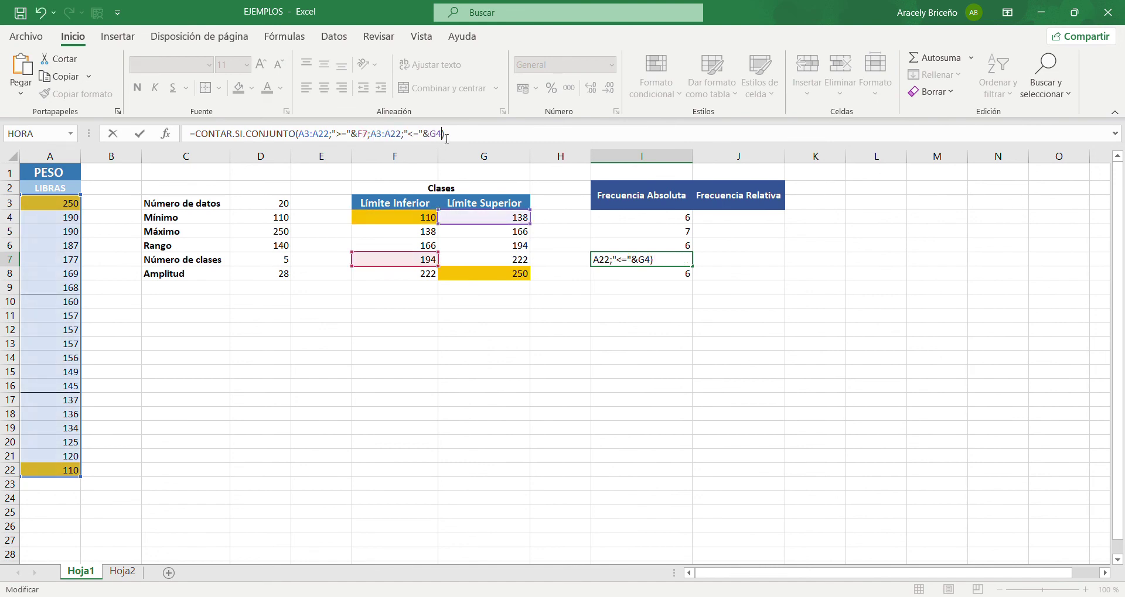
{"action": "key", "text": "BackSpace"}
{"action": "type", "text": "7"}
{"action": "key", "text": "Return"}
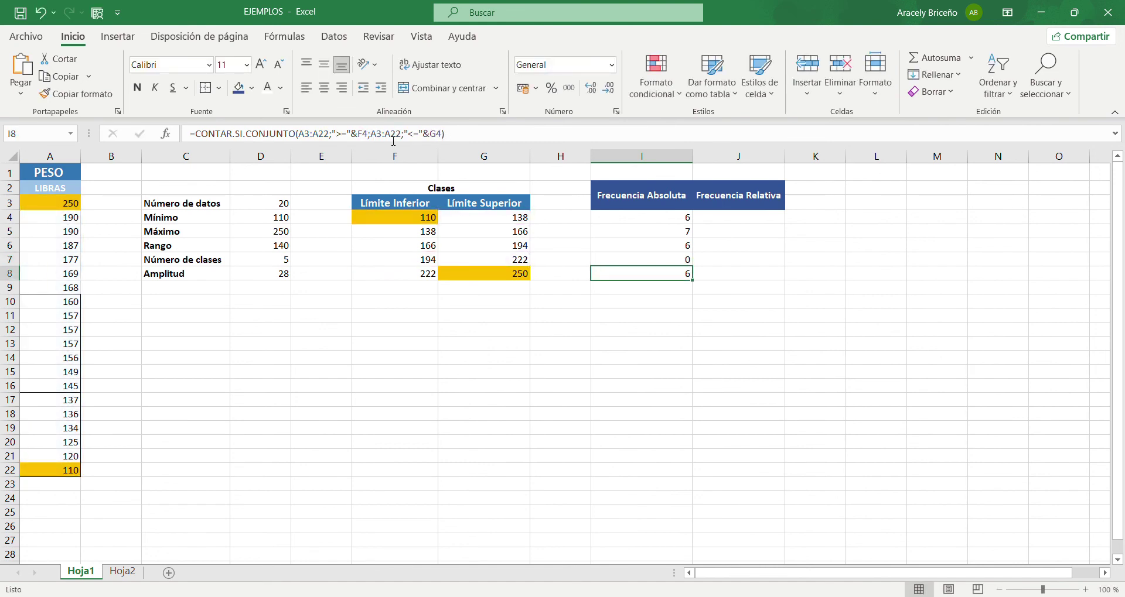
Change the criteria references in I8's formula to F8 and G8 so it counts the last class
{"action": "left_click", "coordinate": [373, 138]}
{"action": "key", "text": "BackSpace"}
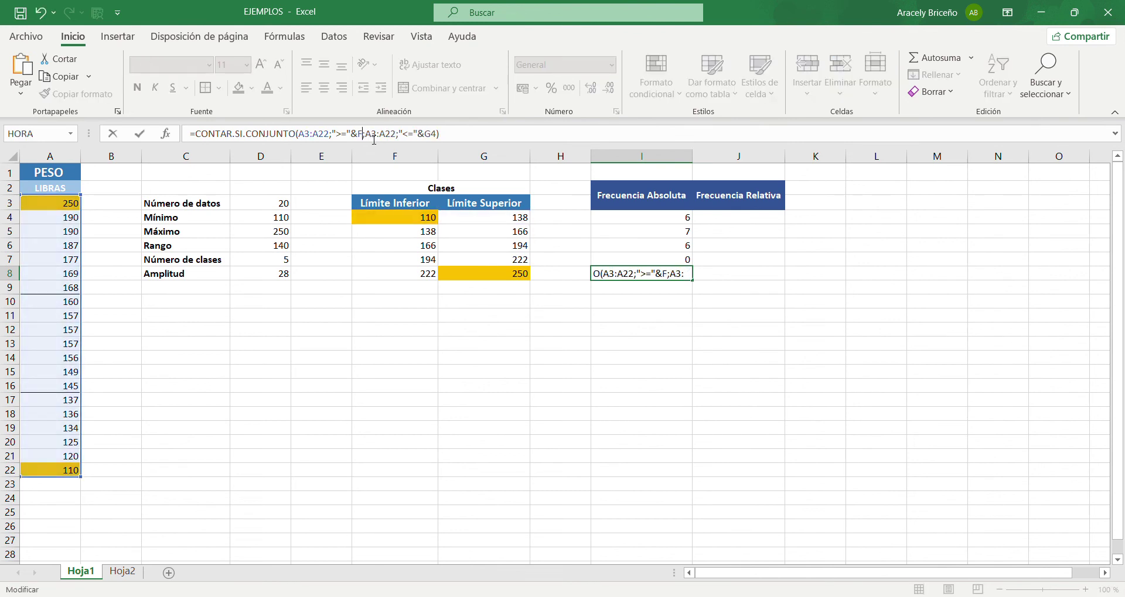
{"action": "type", "text": "8"}
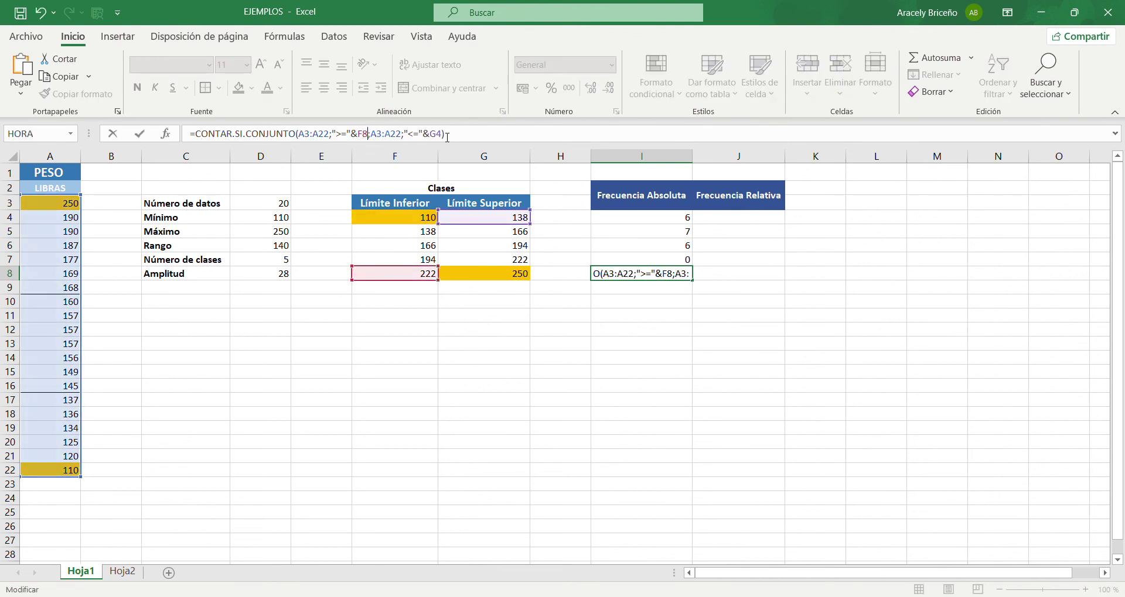
{"action": "left_click", "coordinate": [446, 137]}
{"action": "key", "text": "BackSpace"}
{"action": "type", "text": "8"}
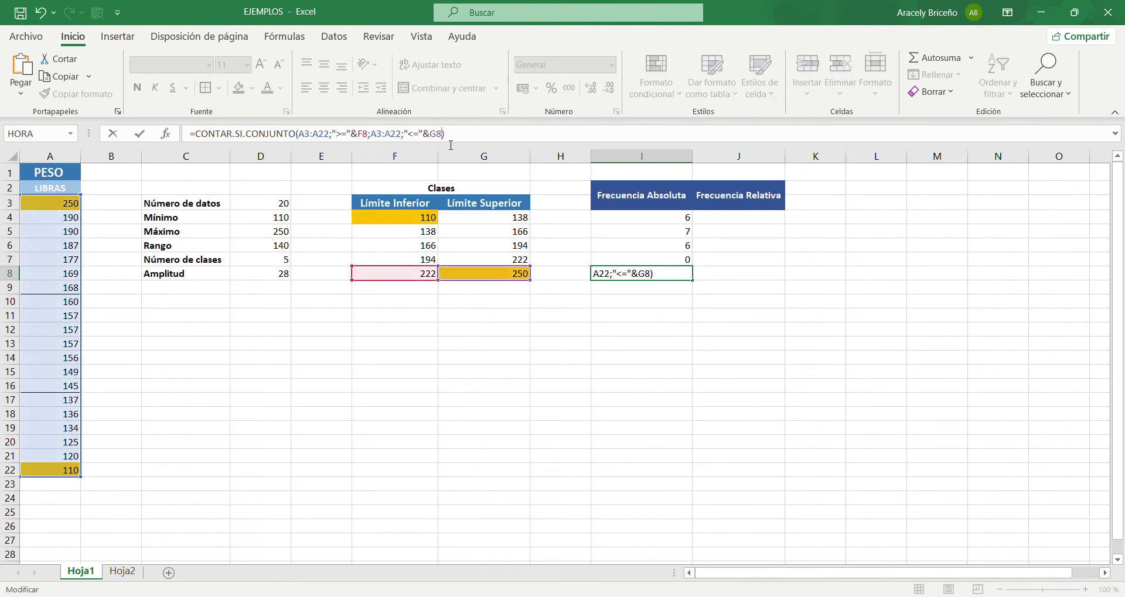
{"action": "key", "text": "Return"}
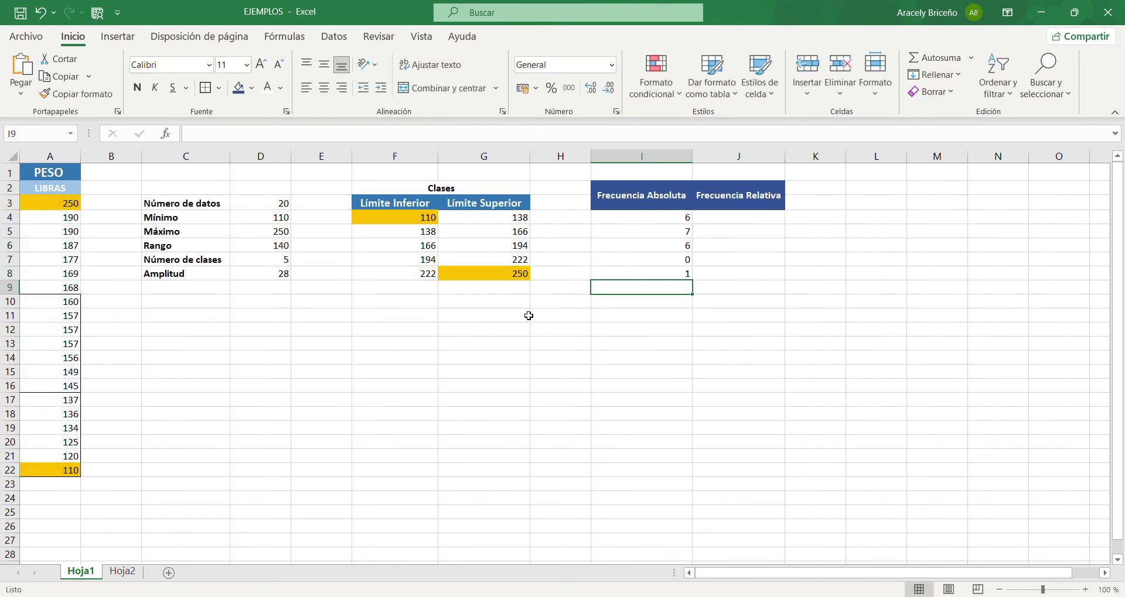
Check which cells the formula in I7 refers to, leaving the formula as it is
{"action": "left_click", "coordinate": [610, 265]}
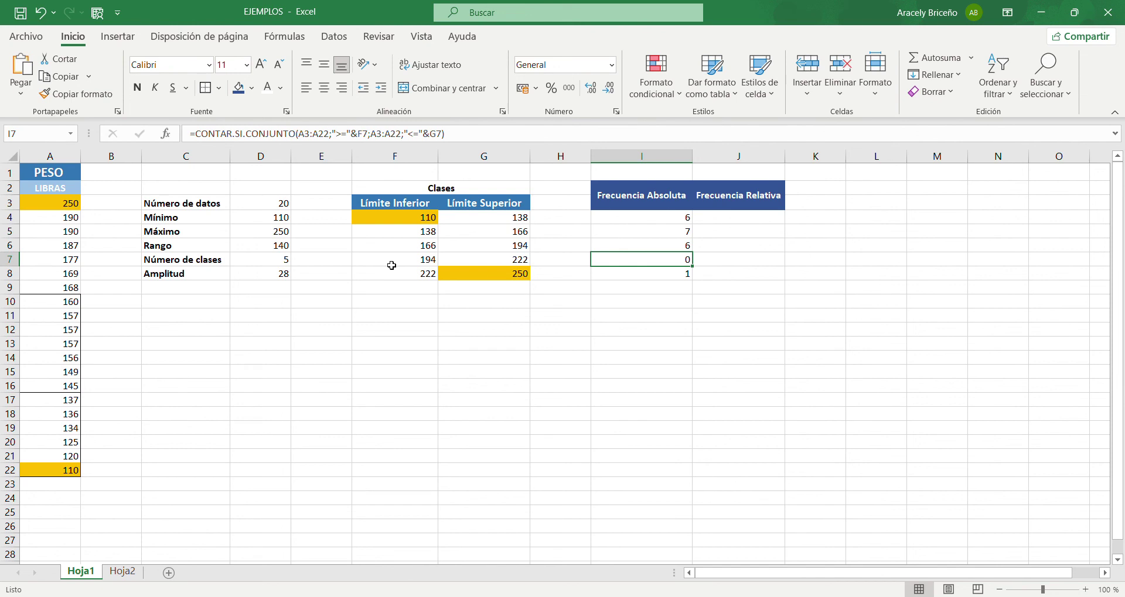
{"action": "left_click", "coordinate": [374, 134]}
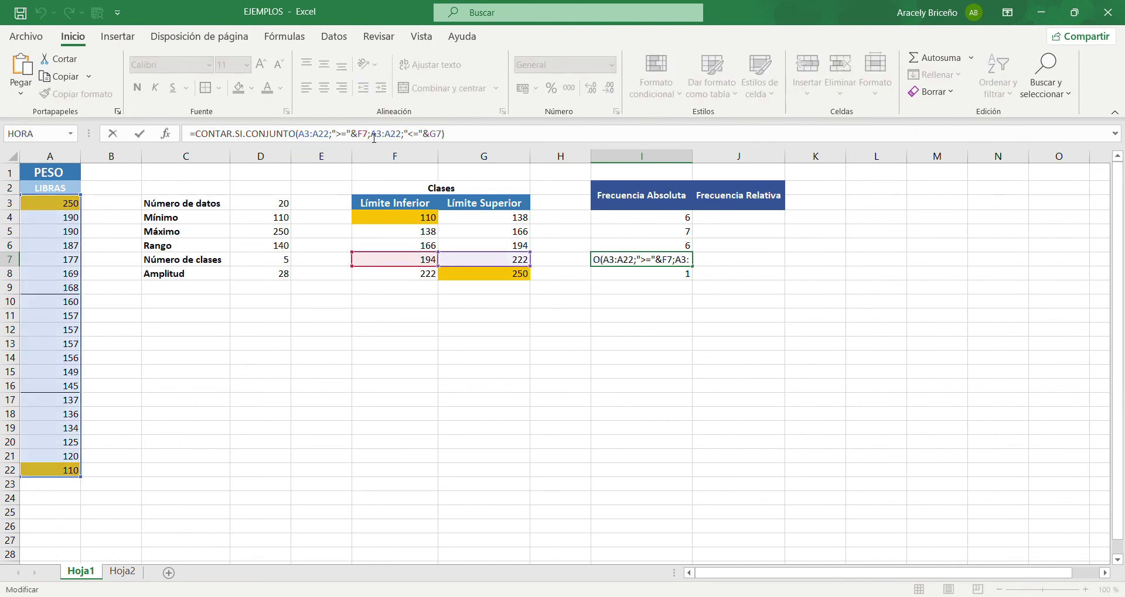
{"action": "key", "text": "Return"}
Outline the weights in A4:A9, which belong to the third class, with an outside border
{"action": "left_click", "coordinate": [675, 250]}
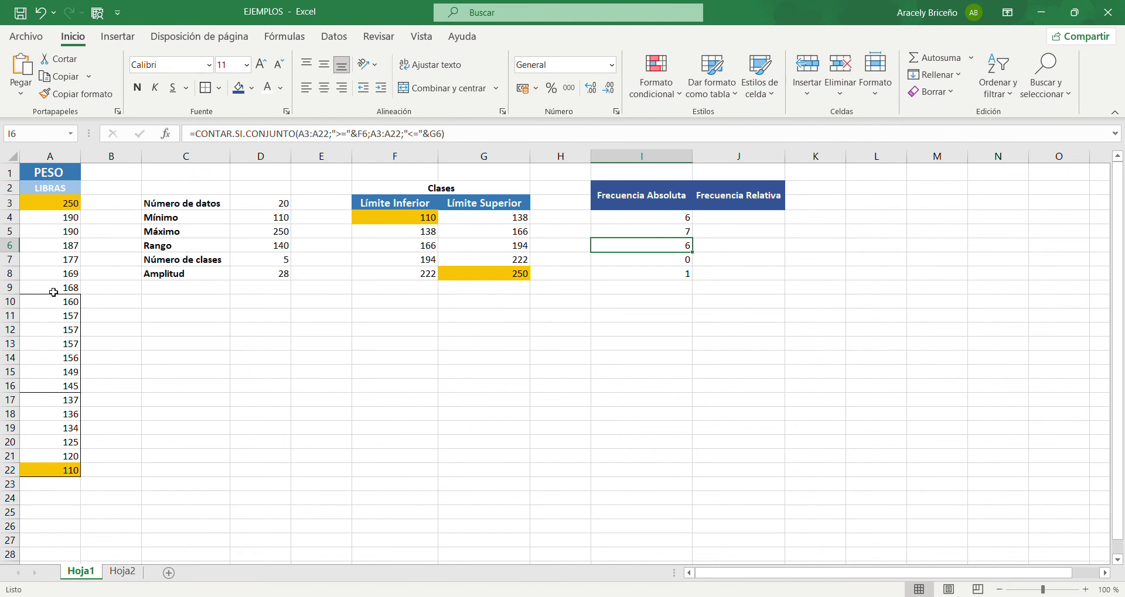
{"action": "left_click_drag", "start_coordinate": [51, 286], "coordinate": [64, 228]}
{"action": "left_click", "coordinate": [83, 289]}
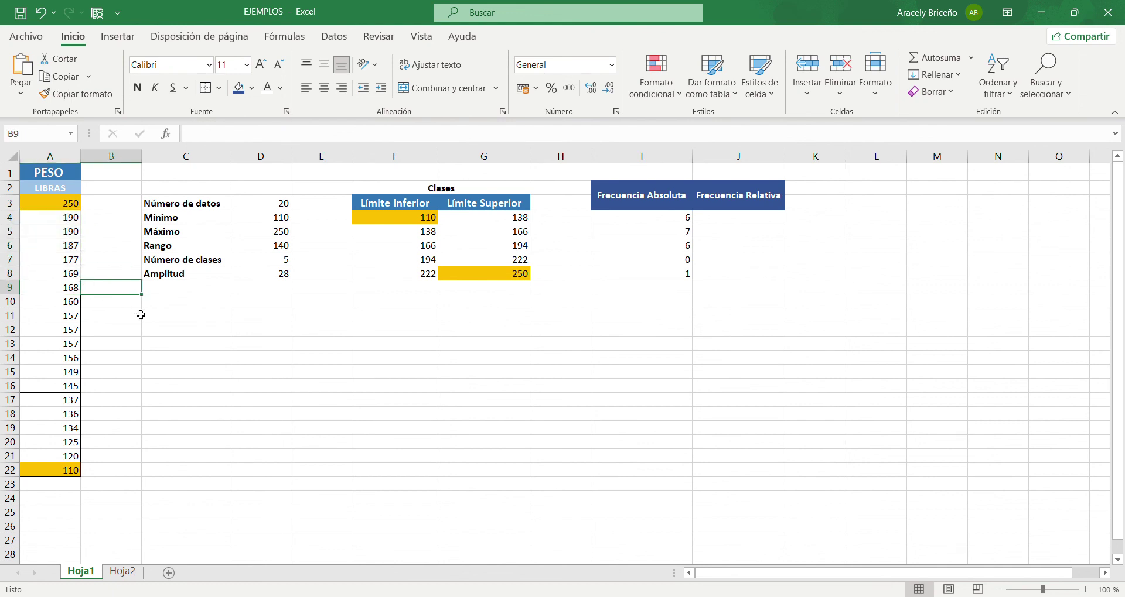
{"action": "left_click_drag", "start_coordinate": [71, 290], "coordinate": [71, 228]}
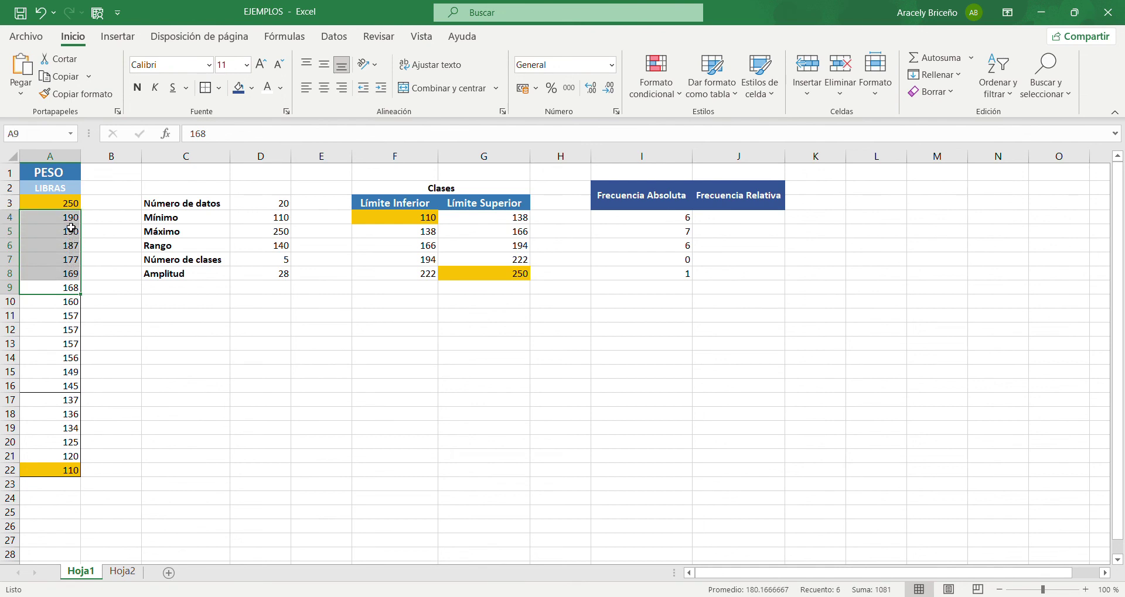
{"action": "left_click", "coordinate": [273, 354]}
Review the absolute frequencies in I6, I7 and I8 against their class limits and the weights in column A
{"action": "left_click", "coordinate": [686, 249]}
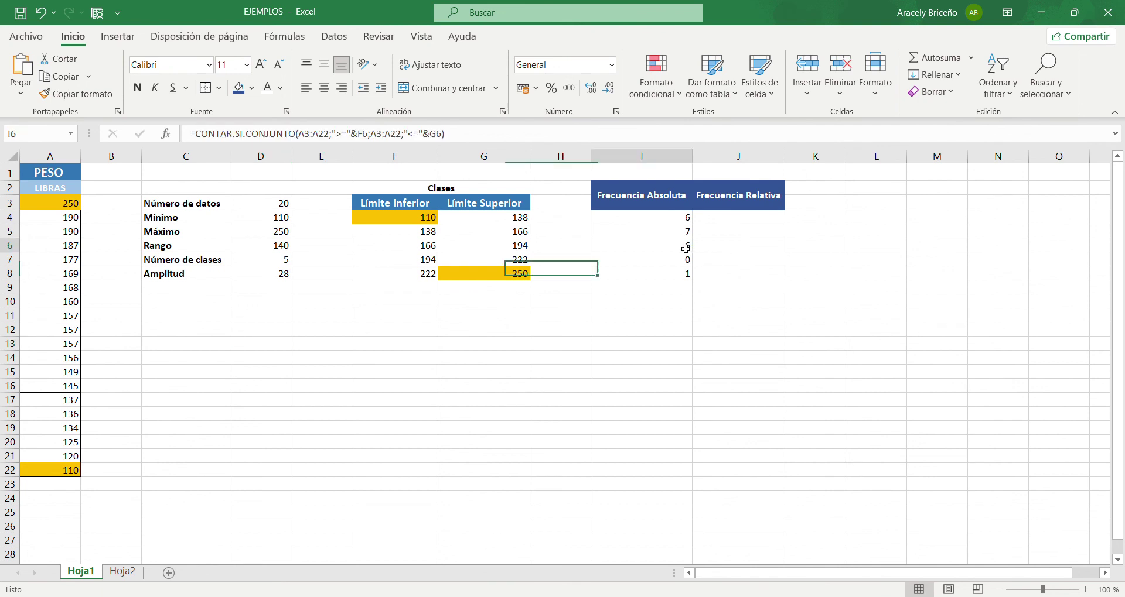
{"action": "left_click", "coordinate": [434, 250]}
{"action": "left_click", "coordinate": [610, 246]}
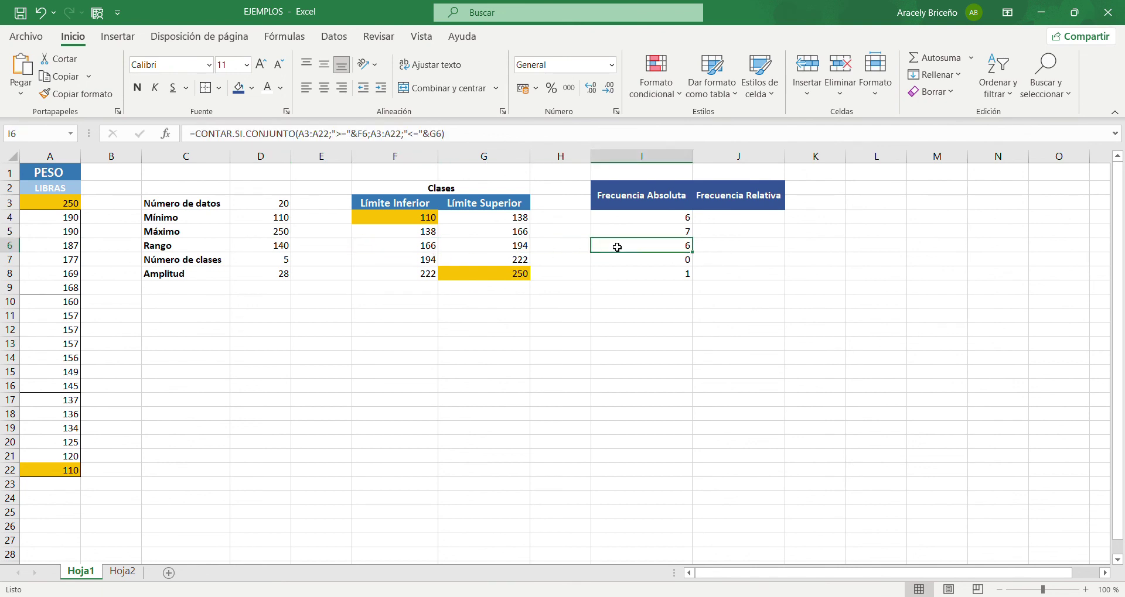
{"action": "left_click", "coordinate": [610, 332]}
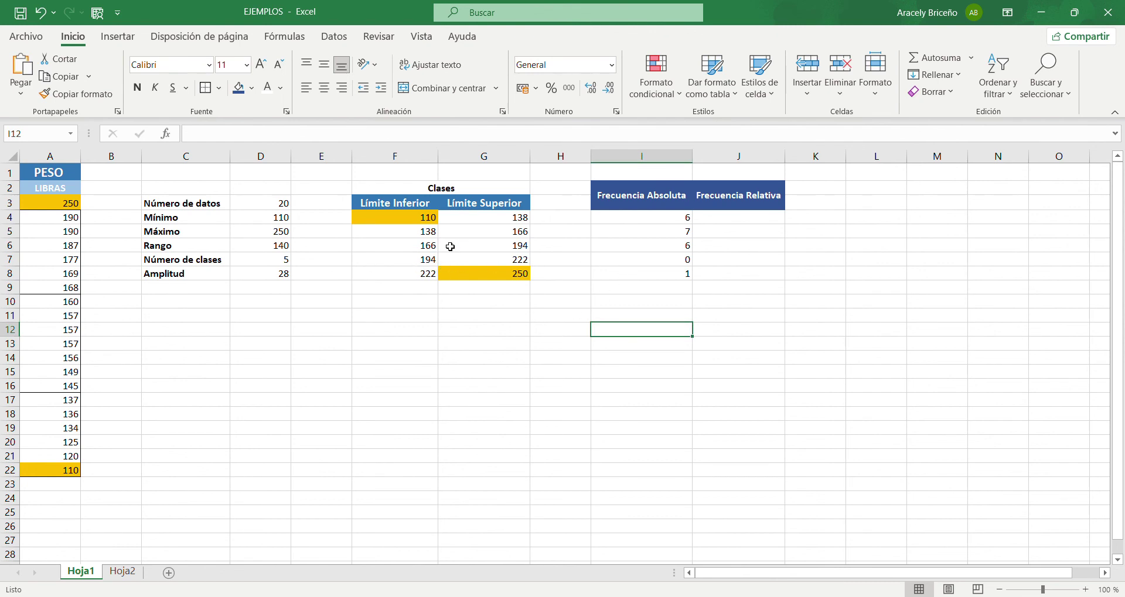
{"action": "left_click", "coordinate": [672, 261]}
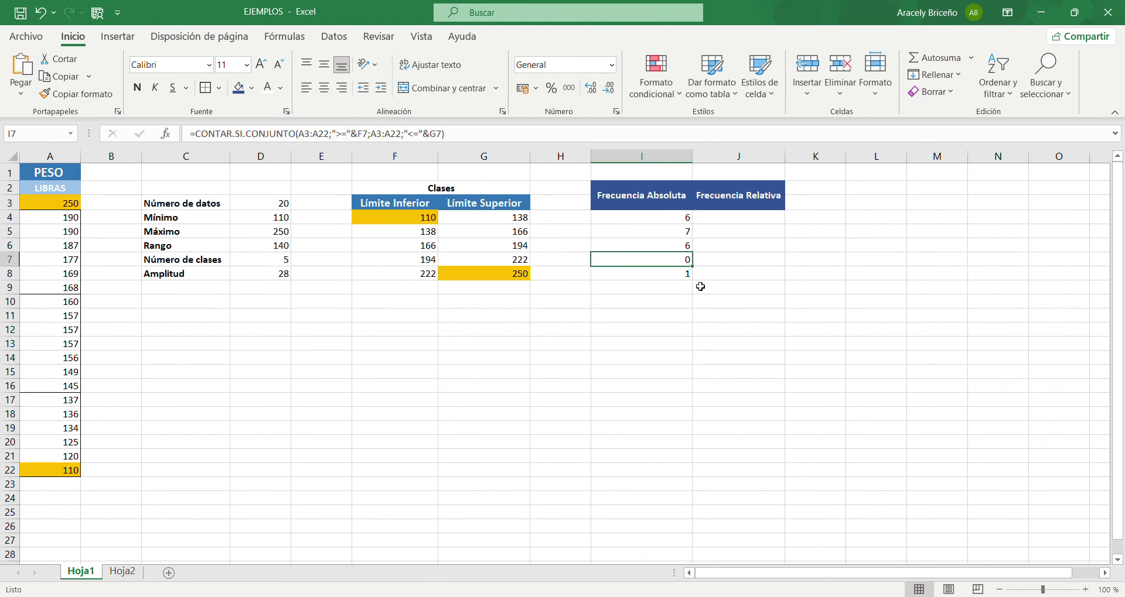
{"action": "left_click", "coordinate": [687, 277]}
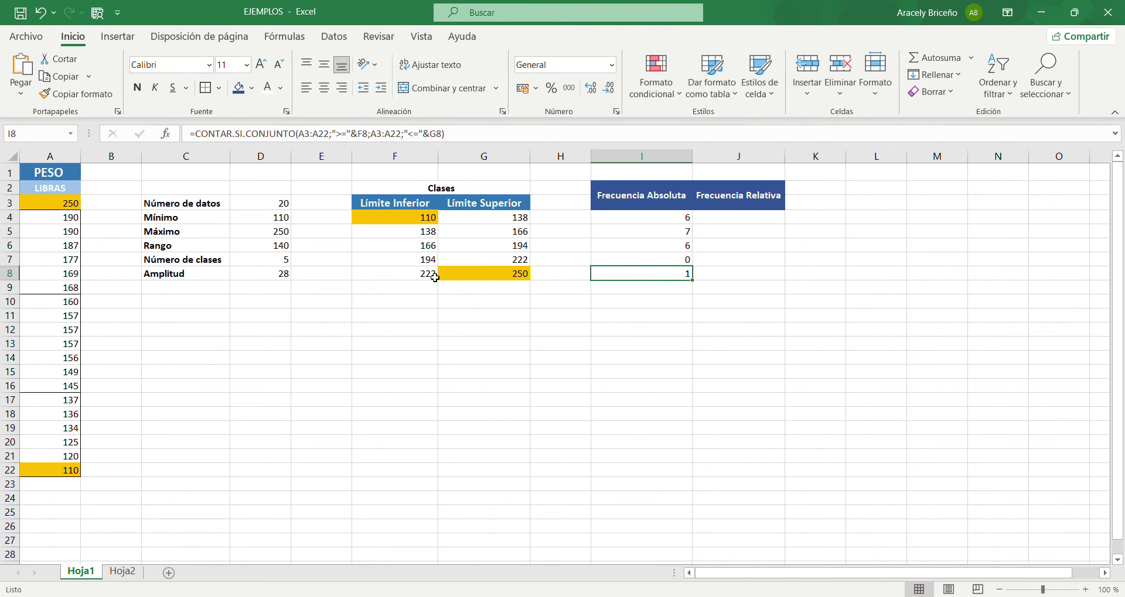
{"action": "left_click", "coordinate": [474, 280]}
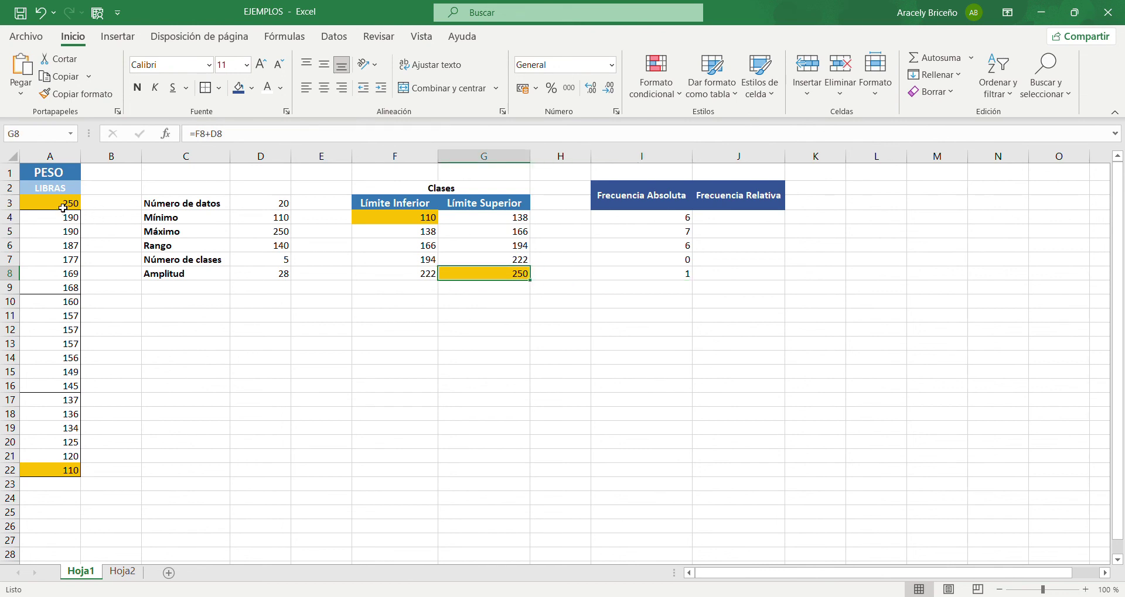
{"action": "left_click", "coordinate": [686, 275]}
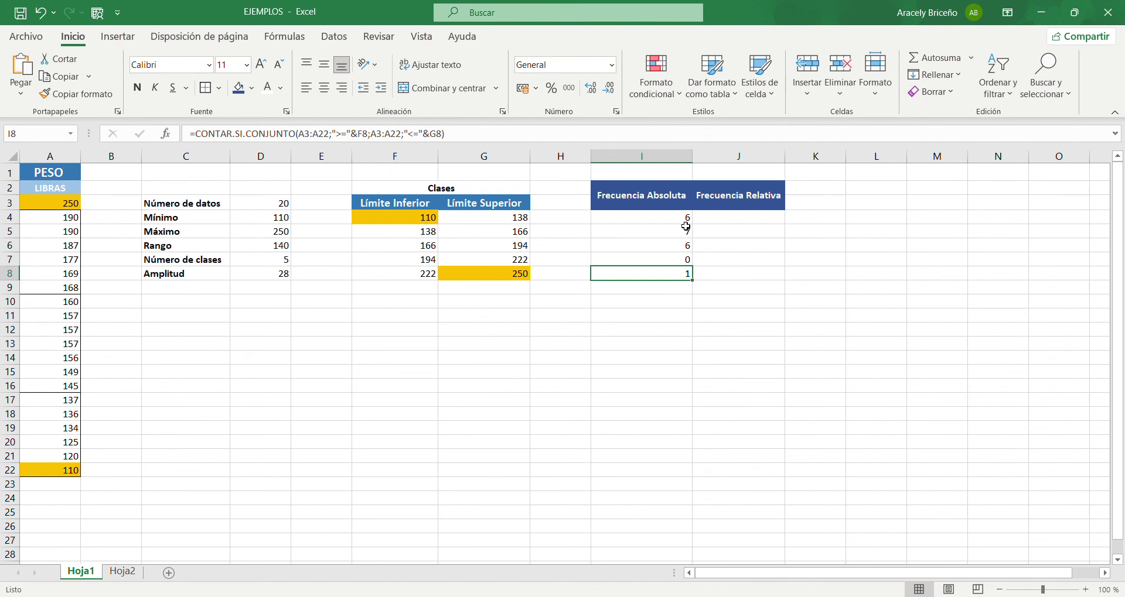
Widen column J slightly to give the Frecuencia Relativa heading more room
{"action": "left_click", "coordinate": [722, 230]}
{"action": "left_click", "coordinate": [728, 219]}
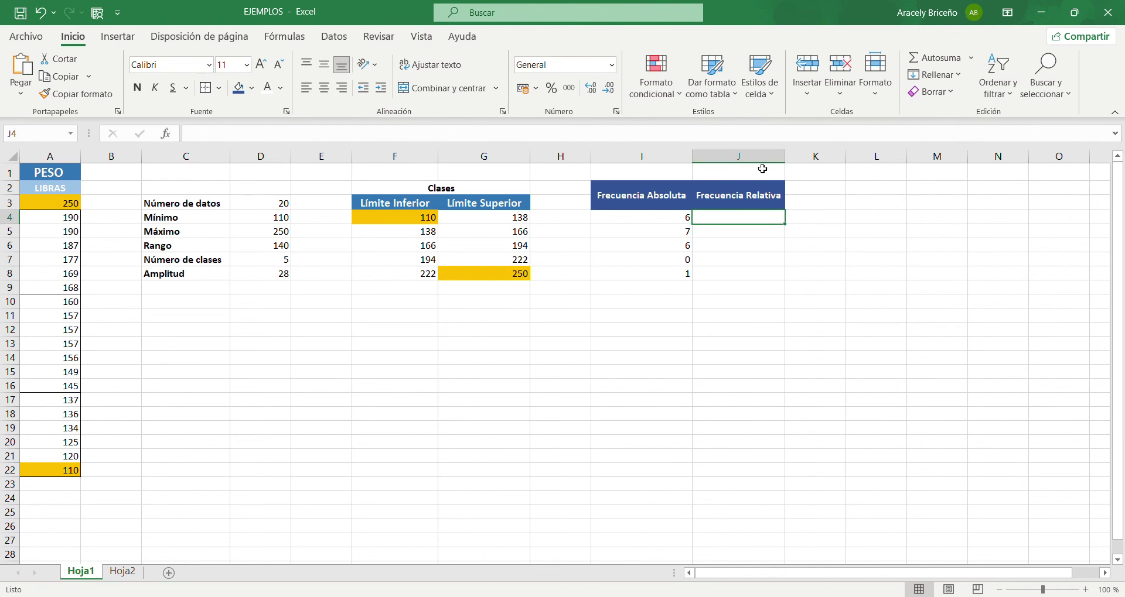
{"action": "left_click_drag", "start_coordinate": [784, 158], "coordinate": [787, 158]}
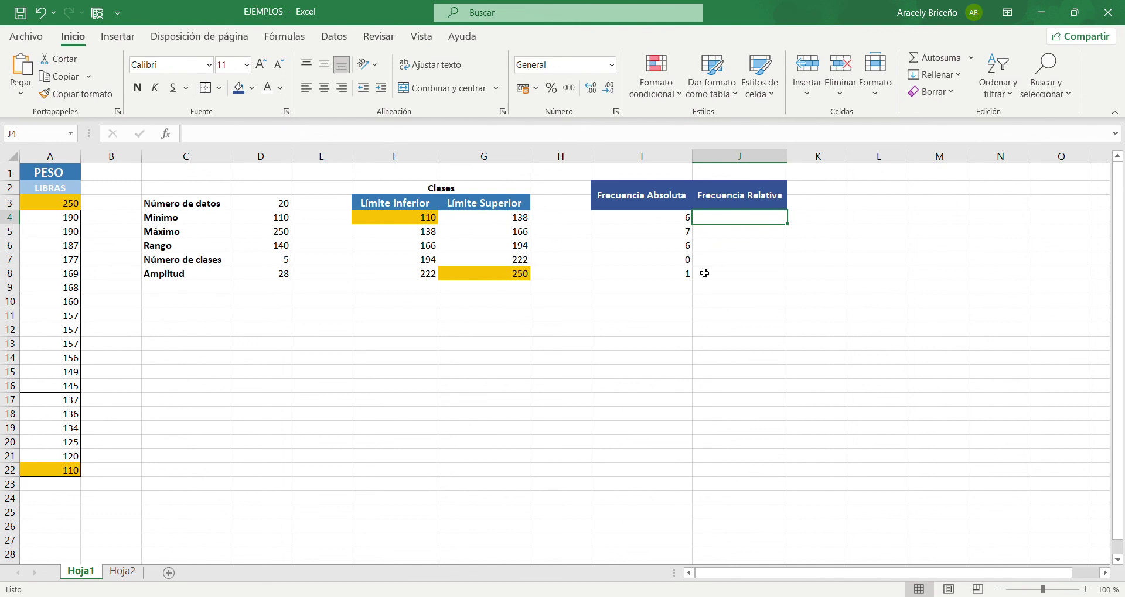
Add up the absolute frequencies of all five classes in I10 with a sum formula
{"action": "left_click", "coordinate": [683, 288]}
{"action": "left_click", "coordinate": [689, 301]}
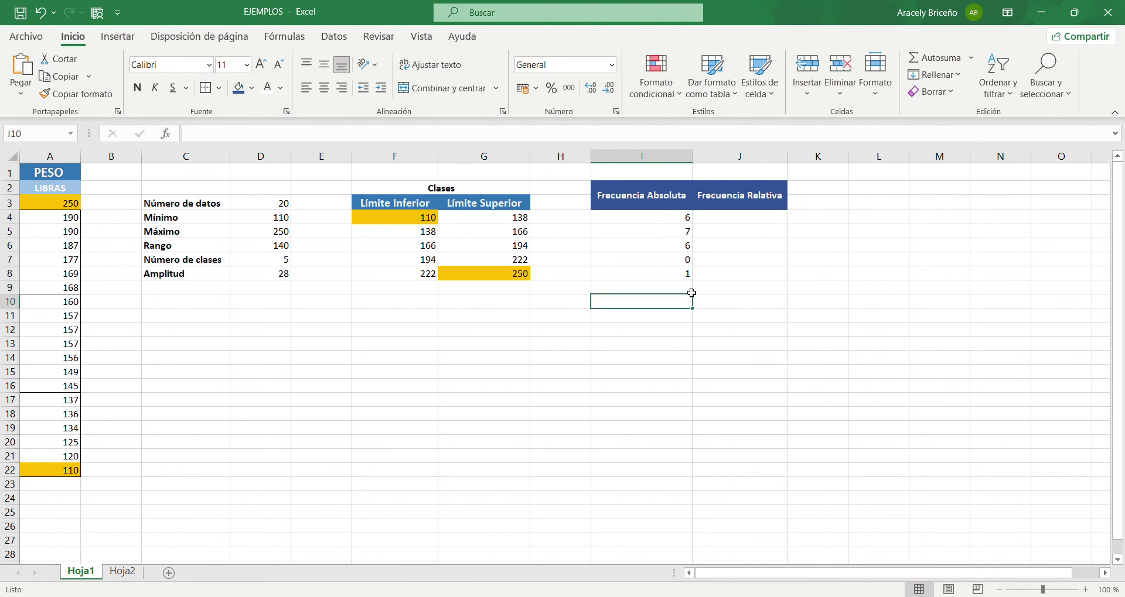
{"action": "type", "text": "=su"}
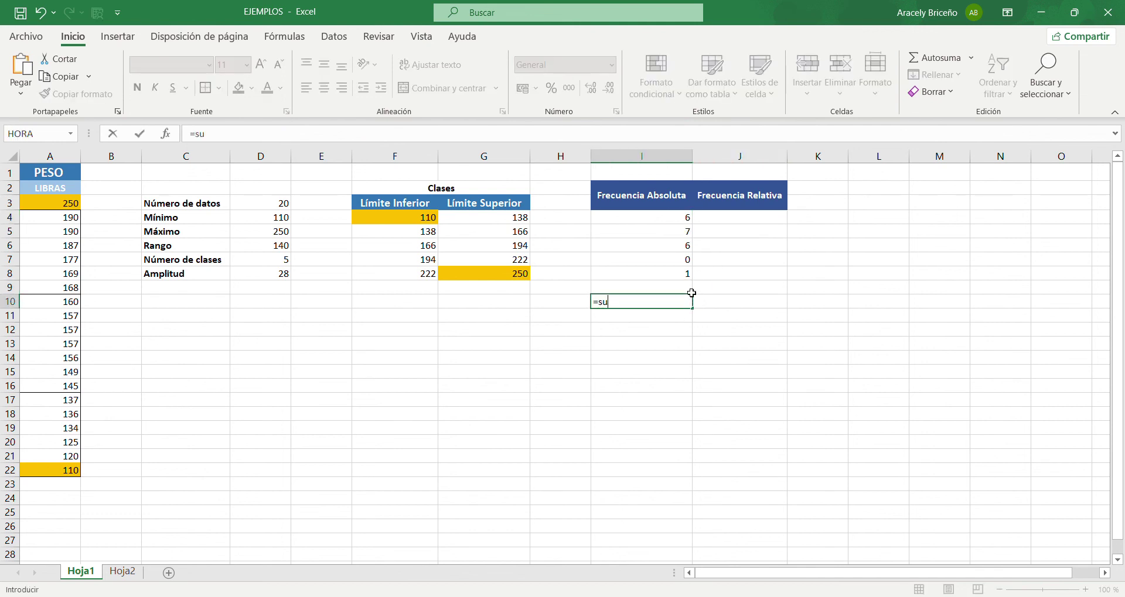
{"action": "type", "text": "m"}
{"action": "key", "text": "Tab"}
{"action": "left_click_drag", "start_coordinate": [666, 225], "coordinate": [669, 286]}
{"action": "key", "text": "Return"}
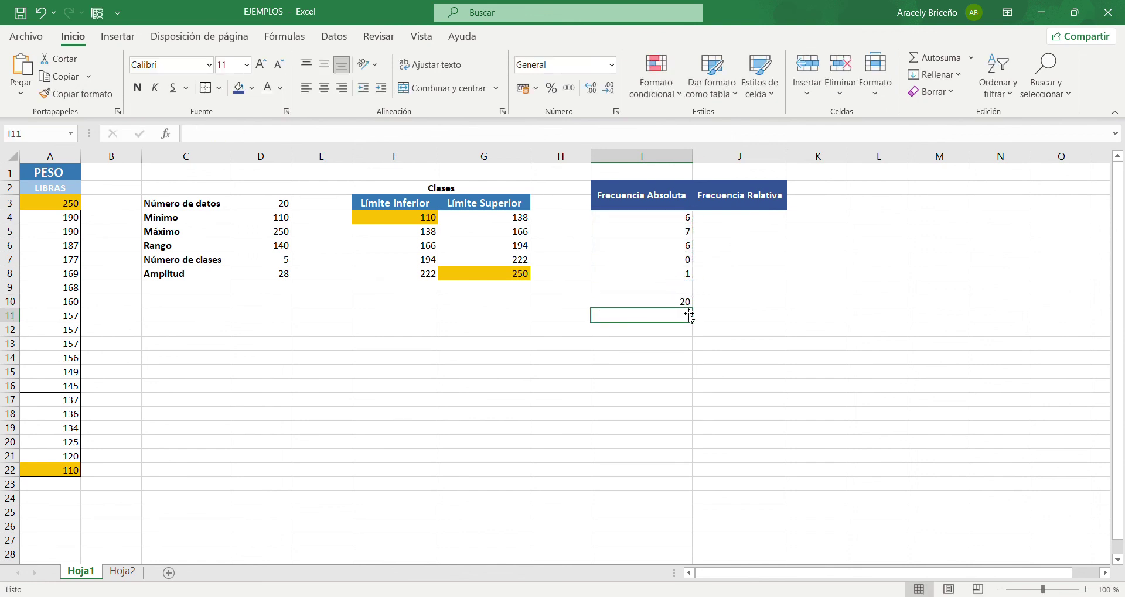
Compare the total of the absolute frequencies in I10 with the number of data in D3
{"action": "left_click", "coordinate": [673, 300]}
{"action": "left_click", "coordinate": [246, 205]}
{"action": "left_click", "coordinate": [683, 303]}
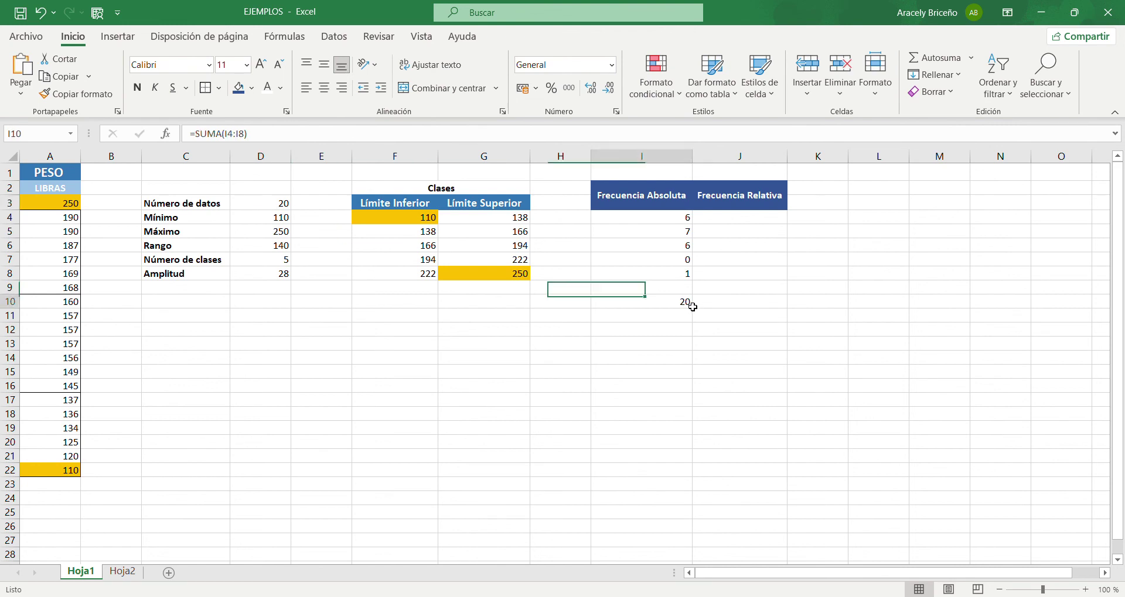
Calculate the first class's relative frequency in J4 with the formula =I4/I10
{"action": "left_click", "coordinate": [741, 226]}
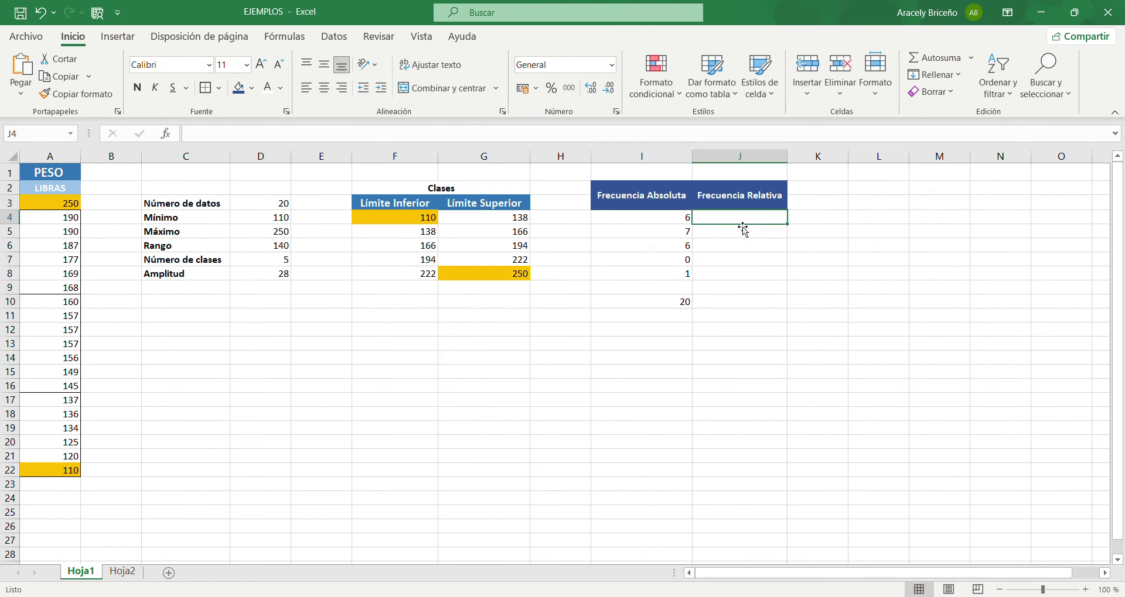
{"action": "type", "text": "="}
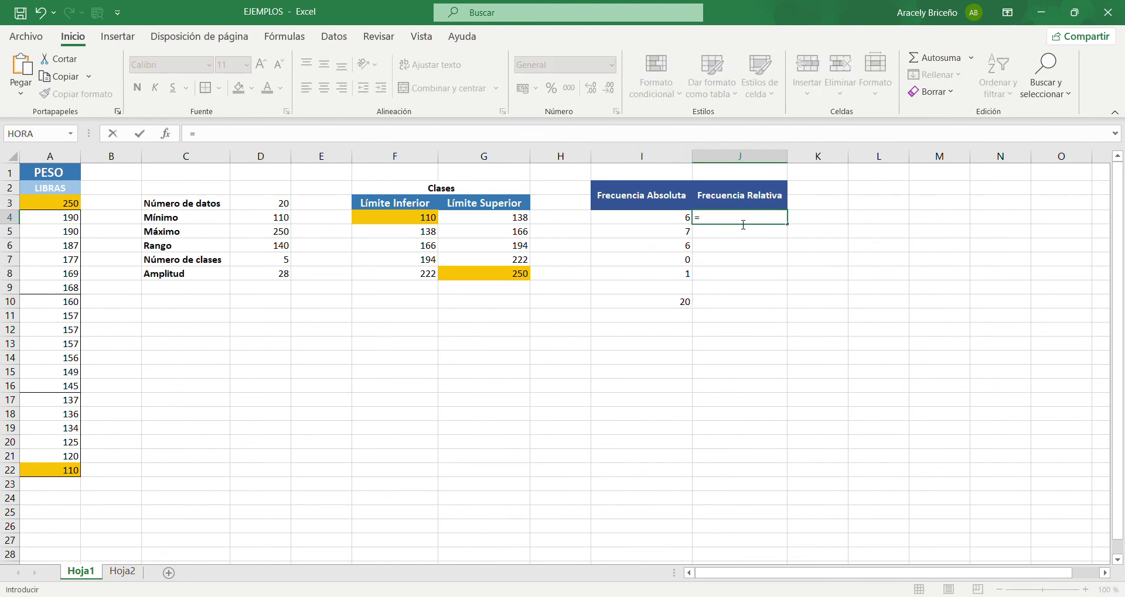
{"action": "left_click", "coordinate": [691, 220]}
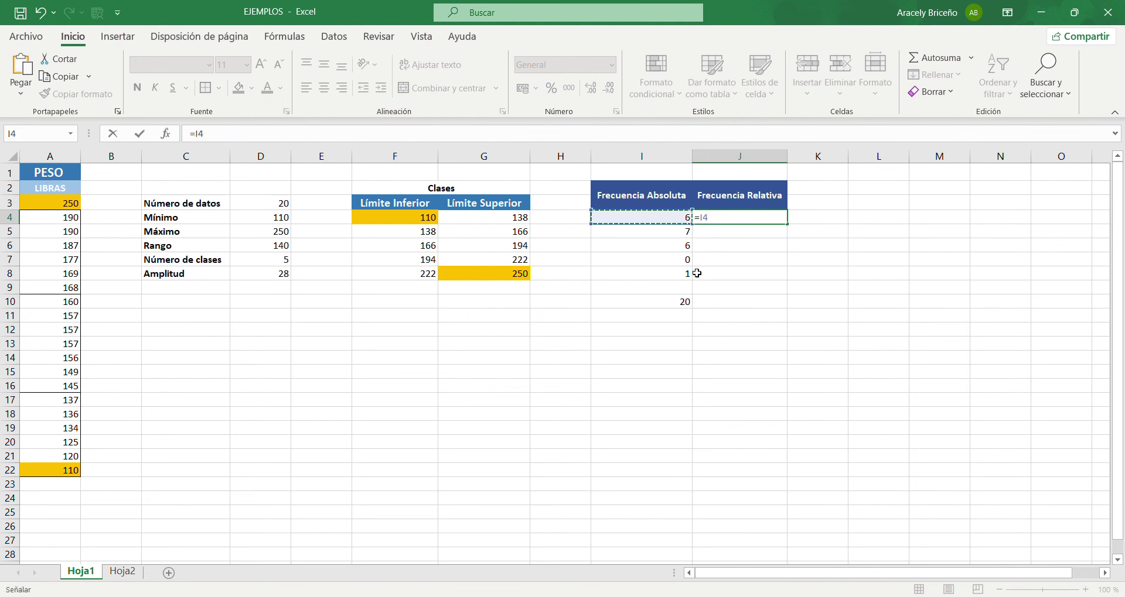
{"action": "type", "text": "/"}
{"action": "left_click", "coordinate": [683, 305]}
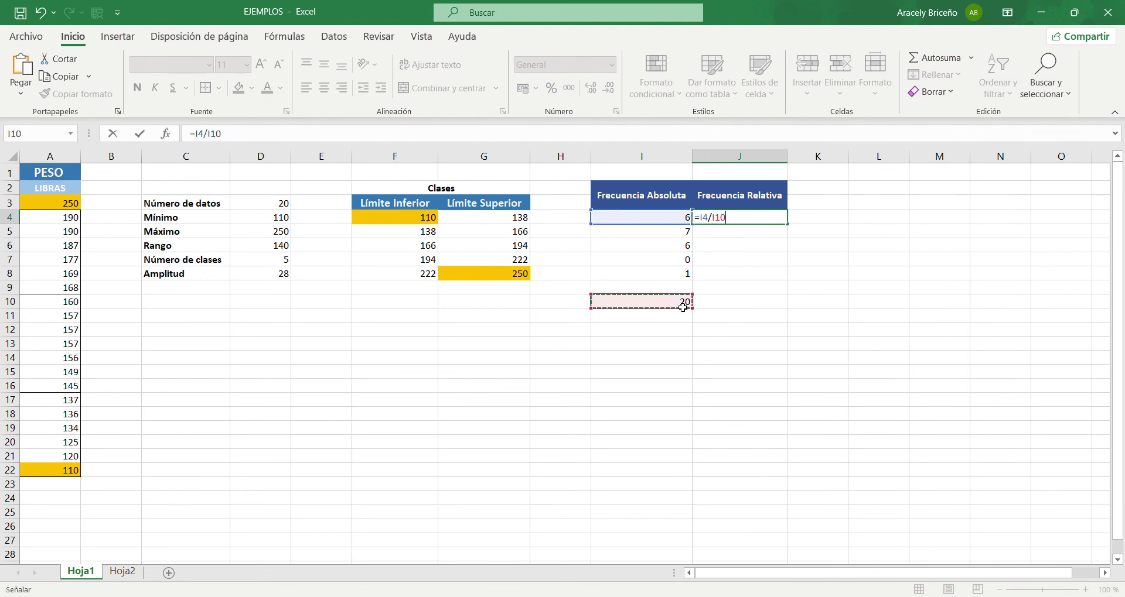
{"action": "key", "text": "Return"}
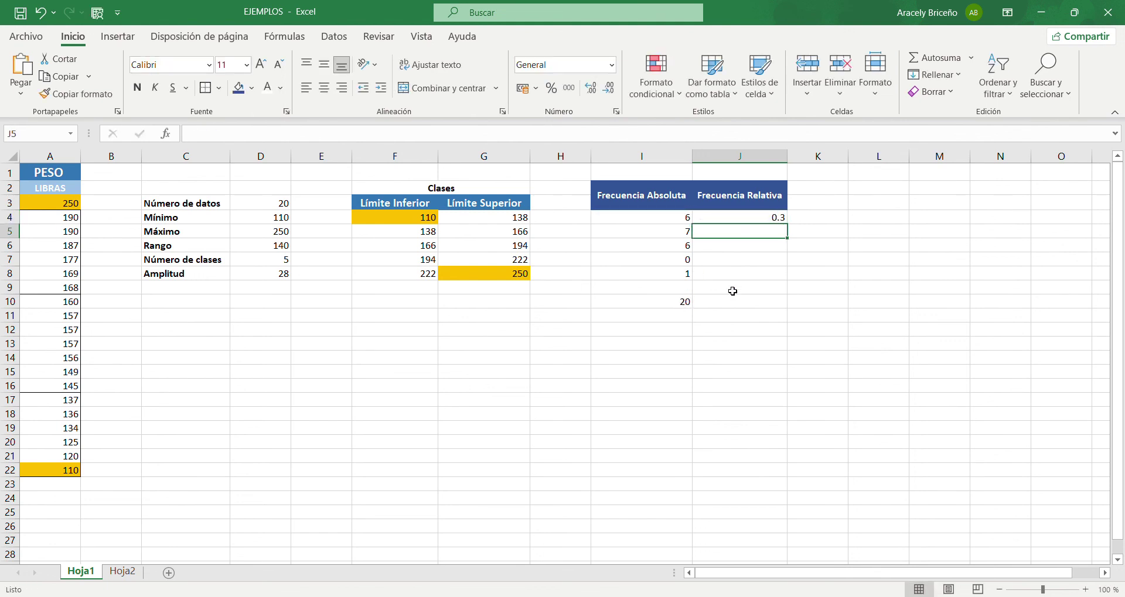
Calculate the second class's relative frequency in J5 with the formula =I5/I10
{"action": "type", "text": "="}
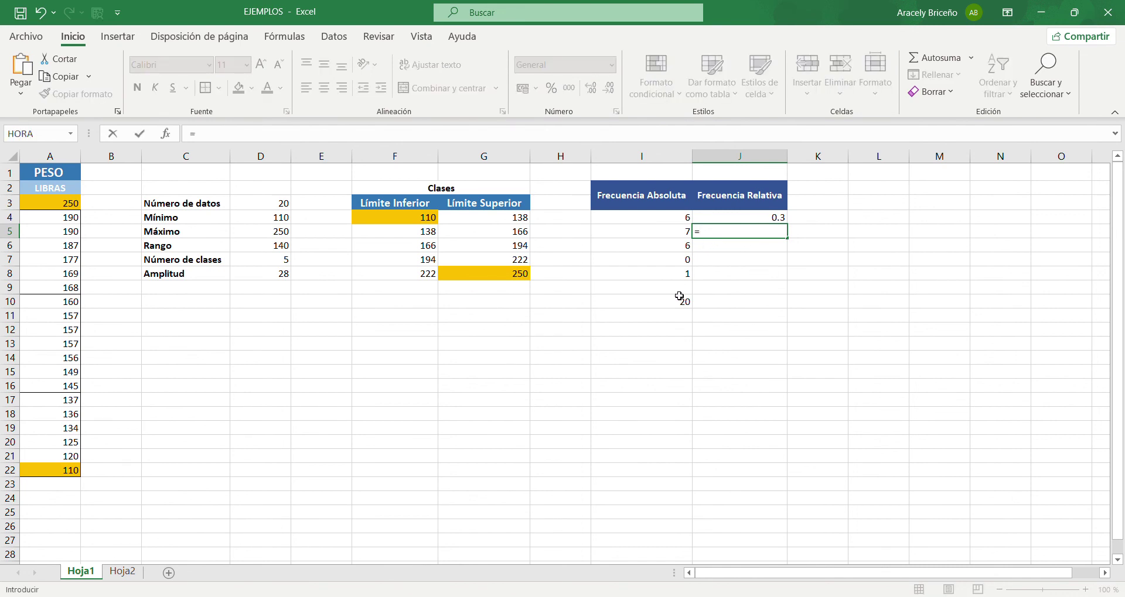
{"action": "left_click", "coordinate": [688, 236]}
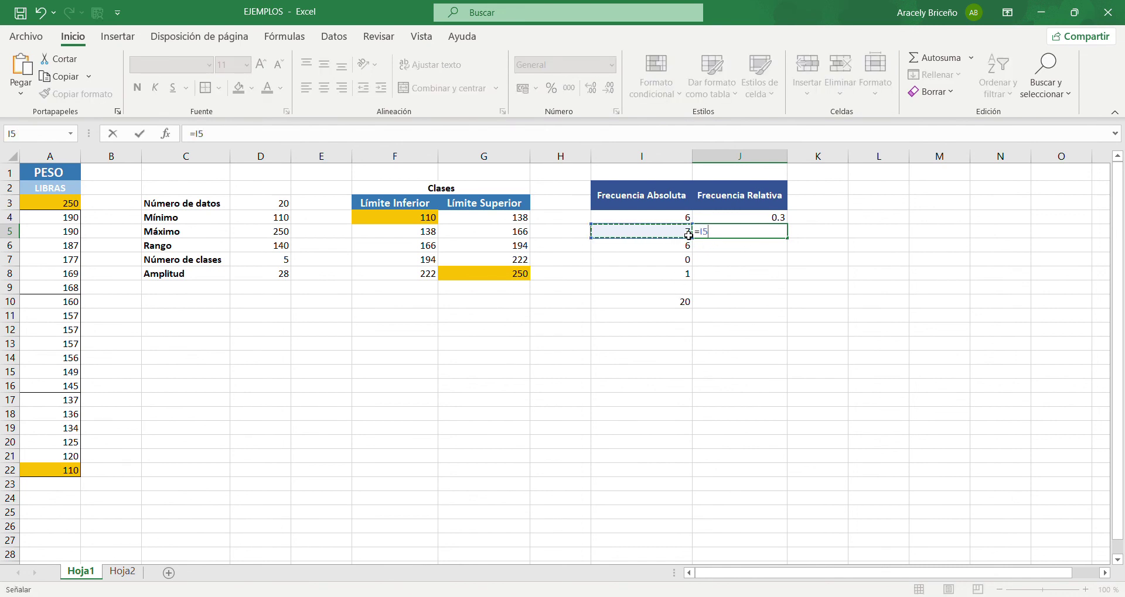
{"action": "type", "text": "/"}
{"action": "left_click", "coordinate": [687, 305]}
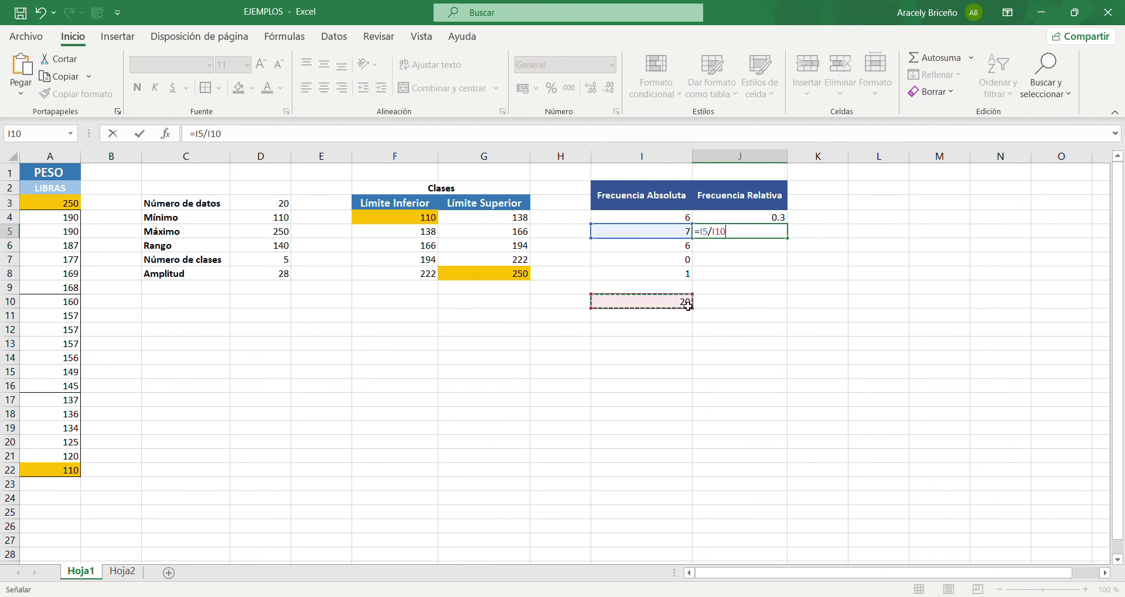
{"action": "key", "text": "Return"}
Calculate the relative frequencies of the third and fourth classes with =I6/20 in J6 and =I7/20 in J7
{"action": "type", "text": "="}
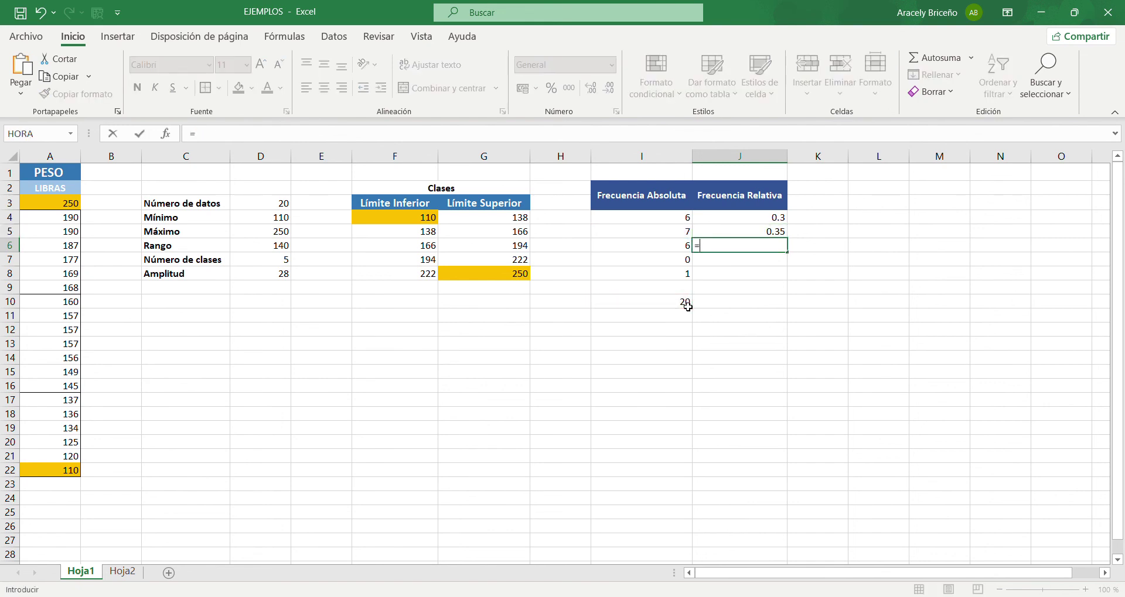
{"action": "left_click", "coordinate": [679, 251]}
{"action": "type", "text": "/20"}
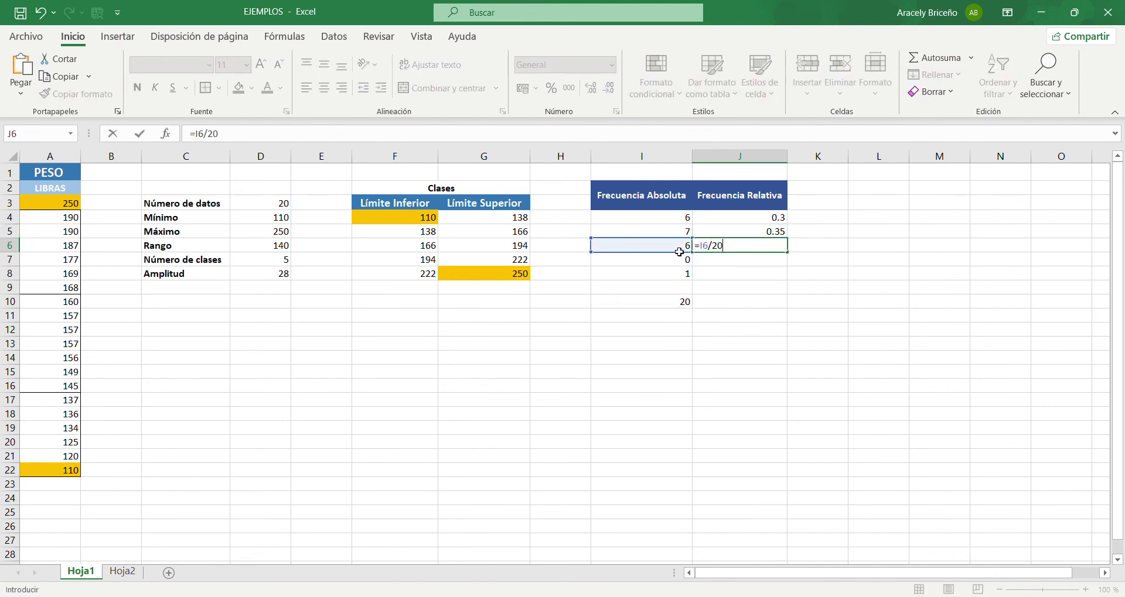
{"action": "key", "text": "Return"}
{"action": "type", "text": "="}
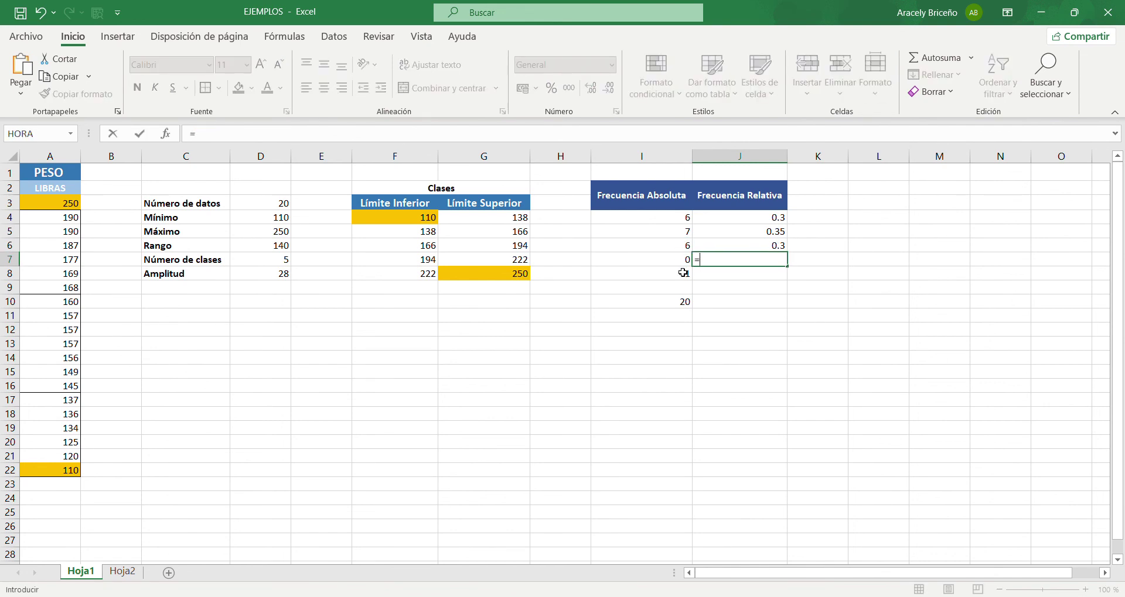
{"action": "left_click", "coordinate": [684, 260]}
{"action": "type", "text": "/2"}
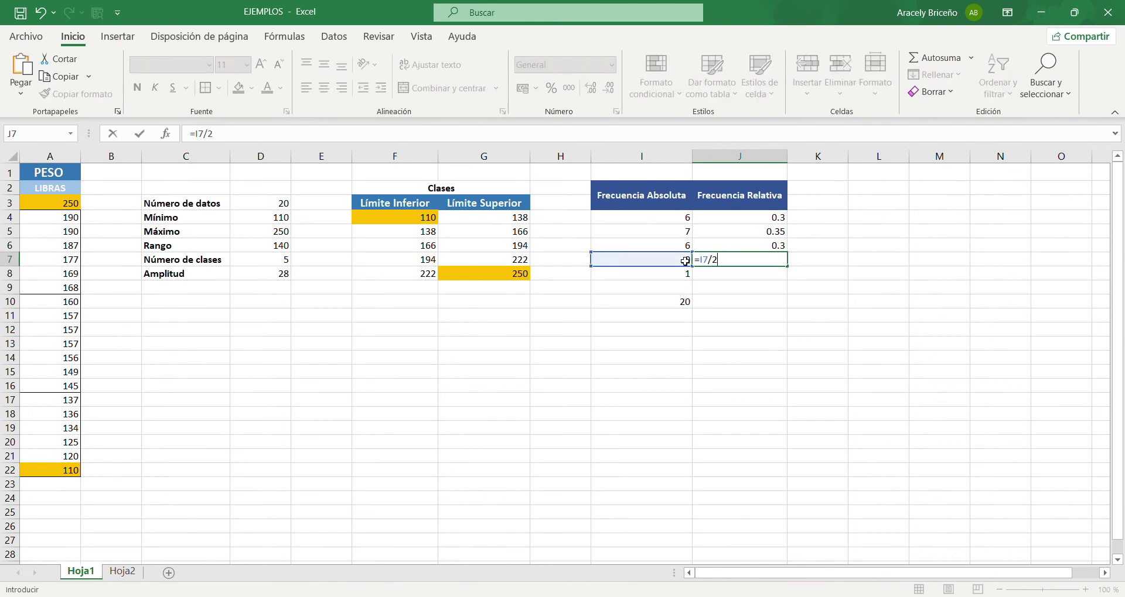
{"action": "type", "text": "0"}
{"action": "key", "text": "Return"}
Calculate the fifth class's relative frequency in J8 with the formula =I8/20
{"action": "type", "text": "="}
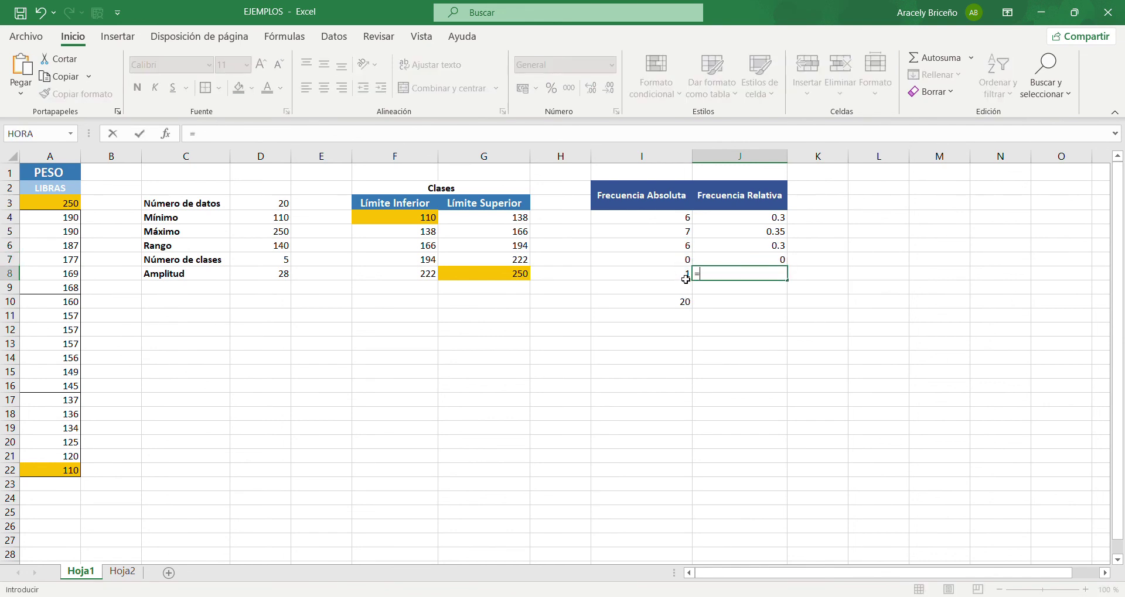
{"action": "left_click", "coordinate": [686, 276]}
{"action": "type", "text": "/20"}
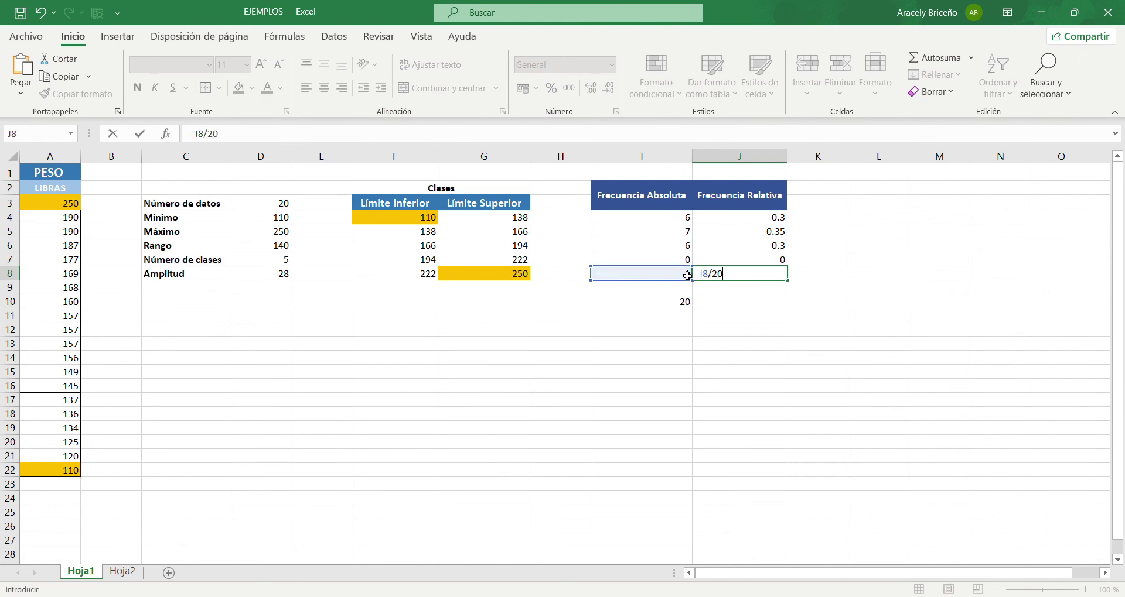
{"action": "key", "text": "Return"}
Format the relative frequencies in J4:J8 to show two decimal places
{"action": "left_click_drag", "start_coordinate": [776, 218], "coordinate": [773, 273]}
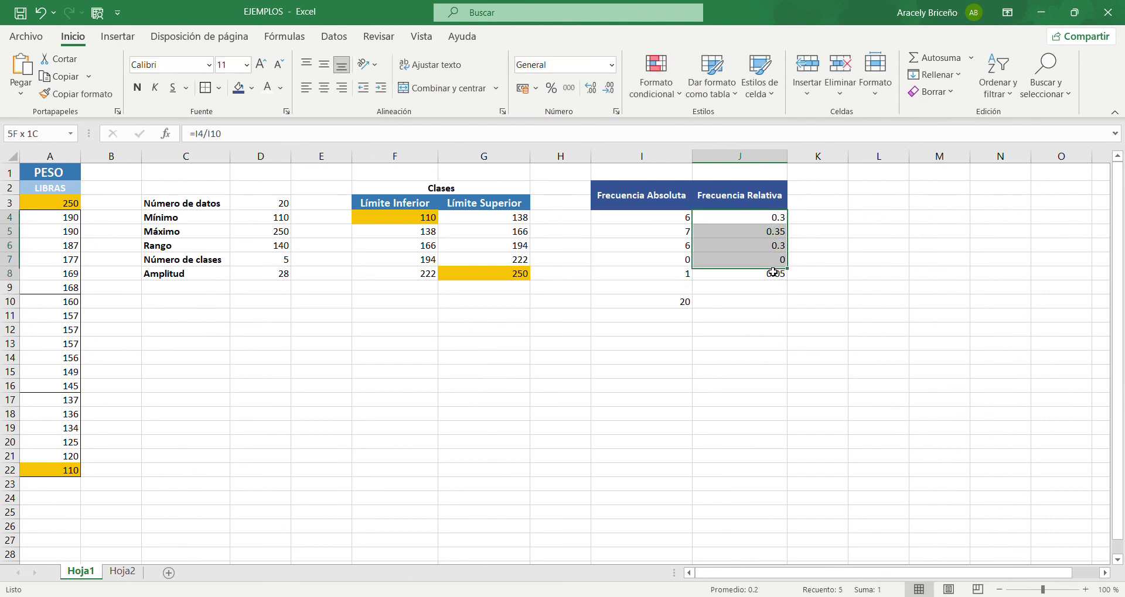
{"action": "left_click", "coordinate": [590, 88]}
{"action": "left_click", "coordinate": [608, 88]}
{"action": "left_click", "coordinate": [591, 88]}
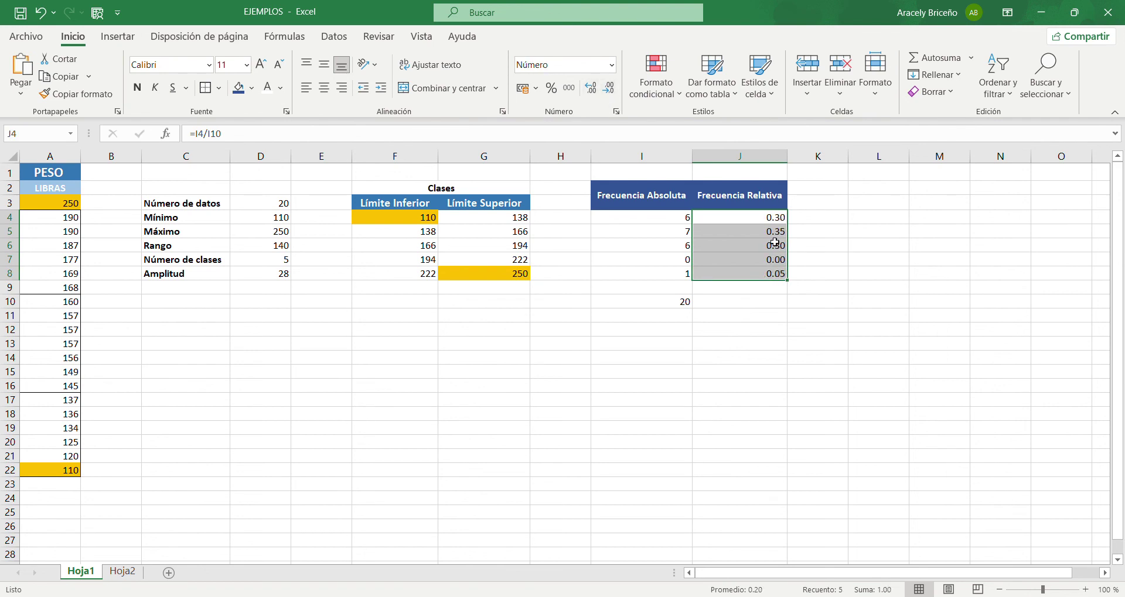
Add up the relative frequencies in J10 with the formula =SUMA(J4:J8)
{"action": "left_click", "coordinate": [756, 303]}
{"action": "type", "text": "="}
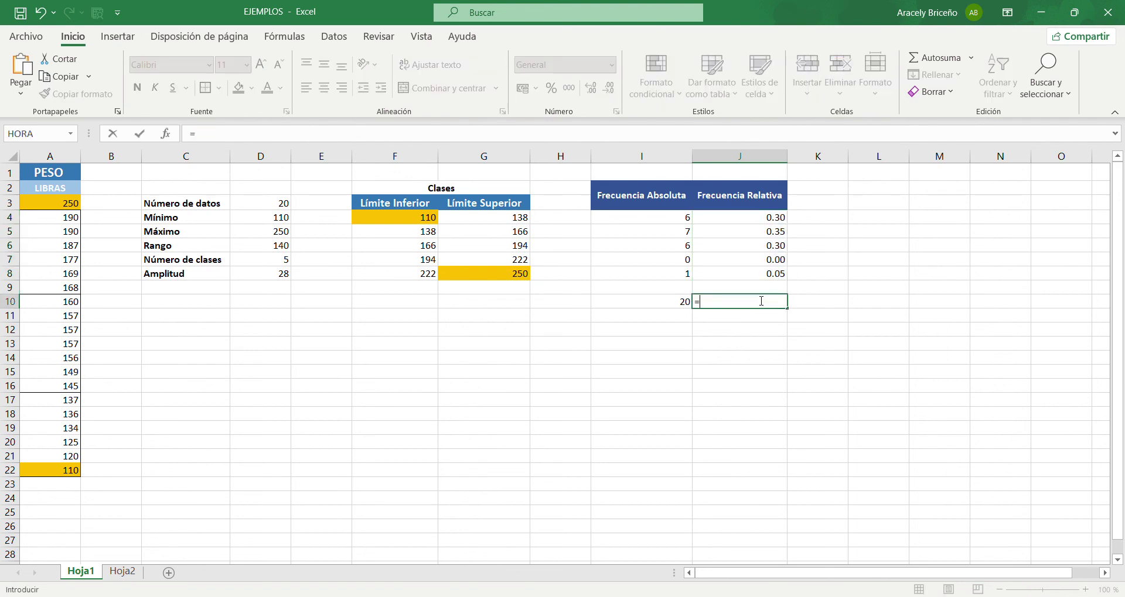
{"action": "type", "text": "sum"}
{"action": "key", "text": "Tab"}
{"action": "left_click_drag", "start_coordinate": [755, 218], "coordinate": [758, 277]}
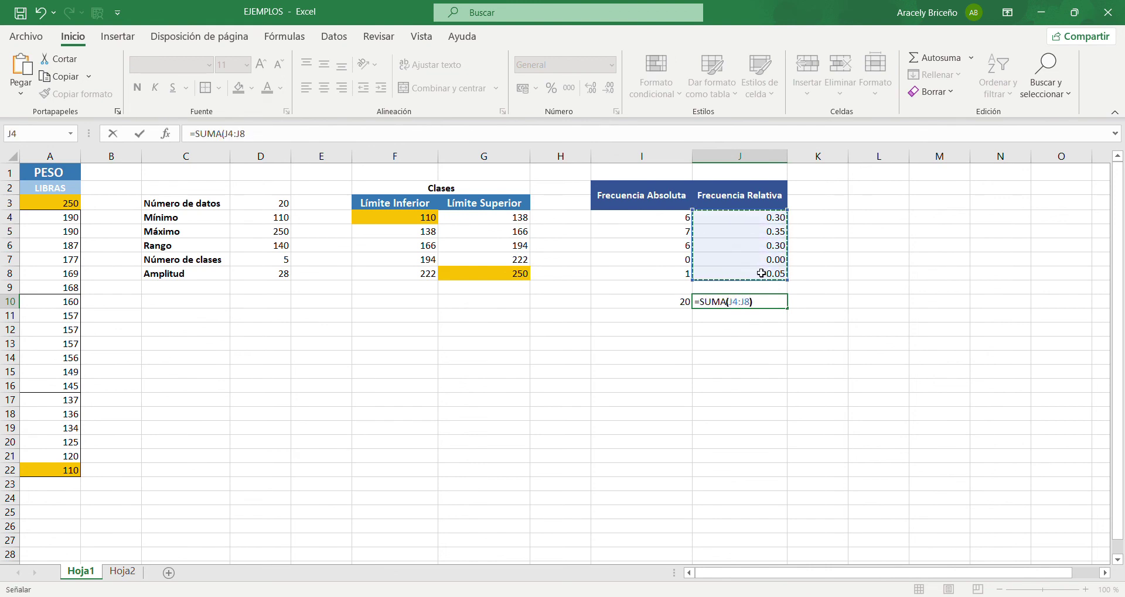
{"action": "key", "text": "Return"}
Format the totals in I10:J10 with a dark blue fill and bold white text, matching the frequency headings
{"action": "left_click", "coordinate": [726, 306]}
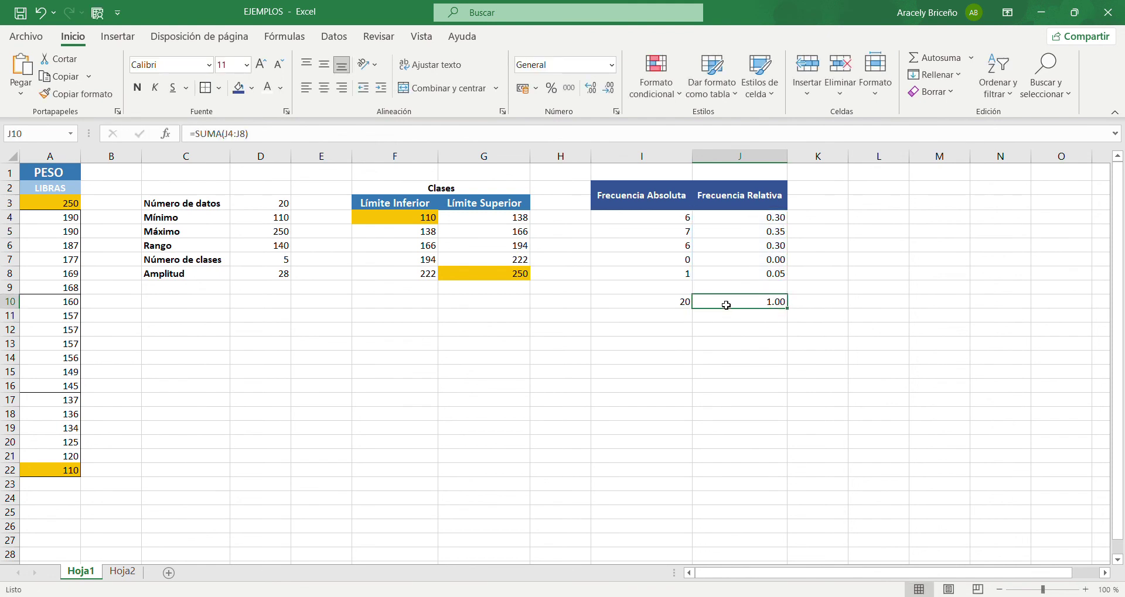
{"action": "left_click_drag", "start_coordinate": [726, 305], "coordinate": [667, 302]}
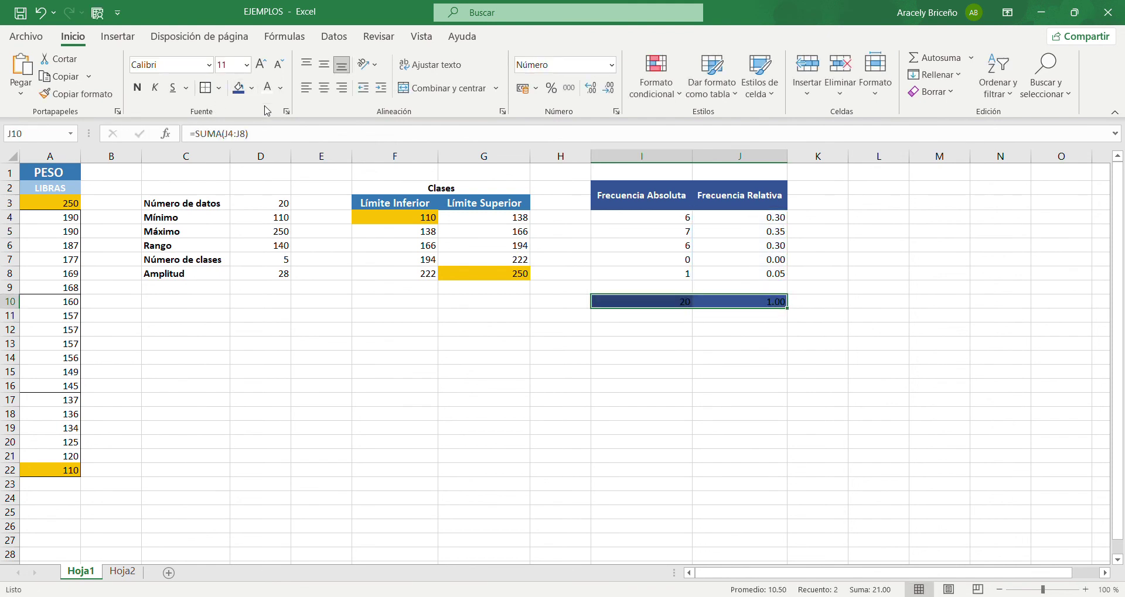
{"action": "left_click", "coordinate": [268, 87]}
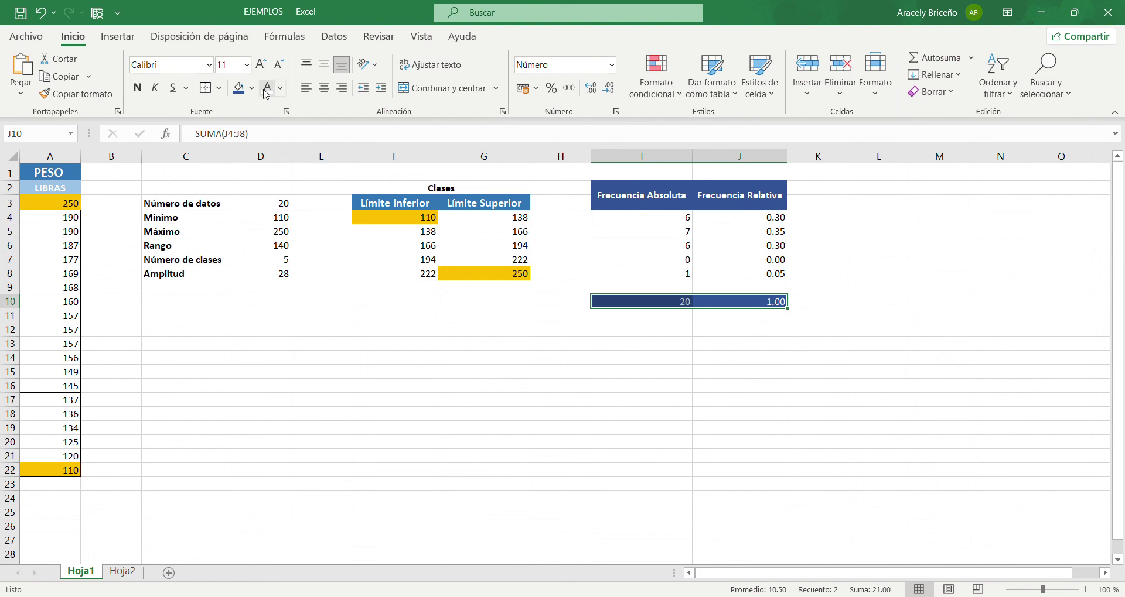
{"action": "left_click", "coordinate": [144, 89]}
{"action": "left_click", "coordinate": [680, 372]}
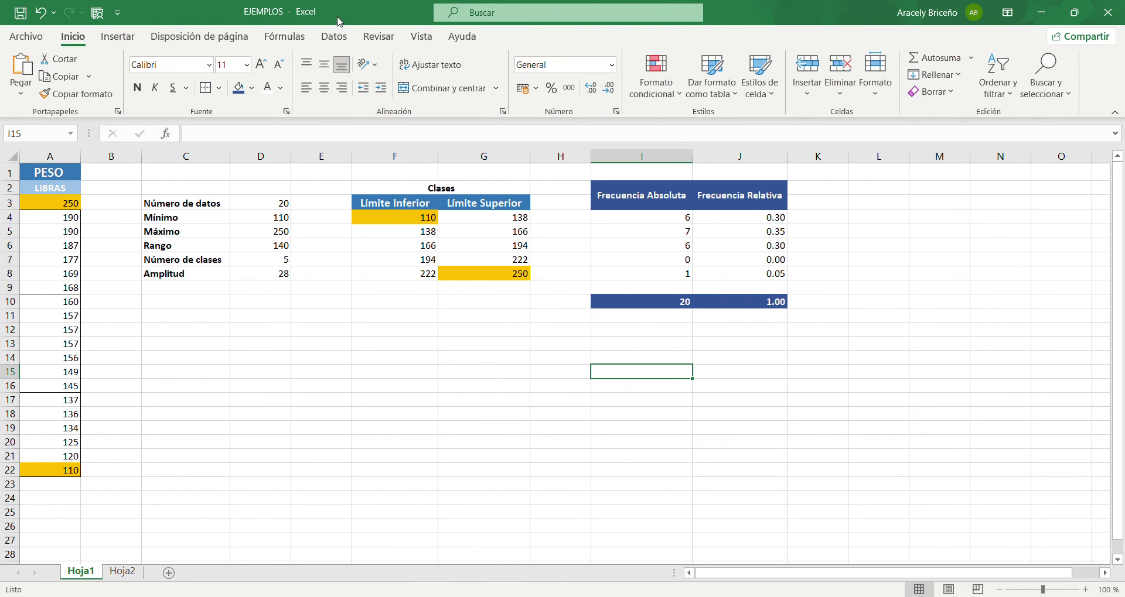
{"action": "left_click", "coordinate": [343, 37]}
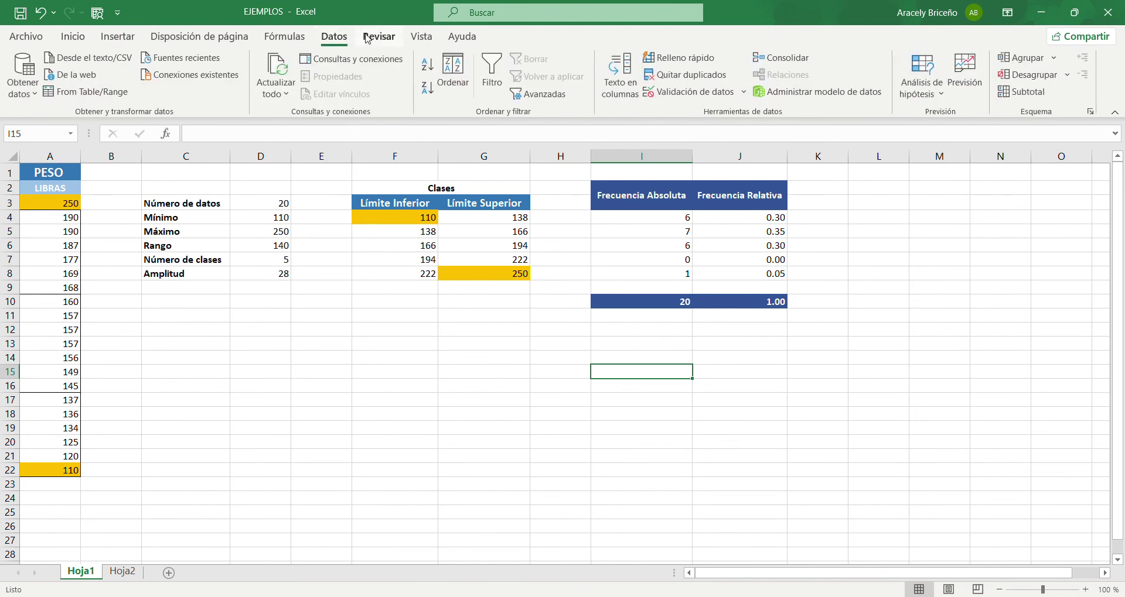
{"action": "left_click", "coordinate": [369, 37]}
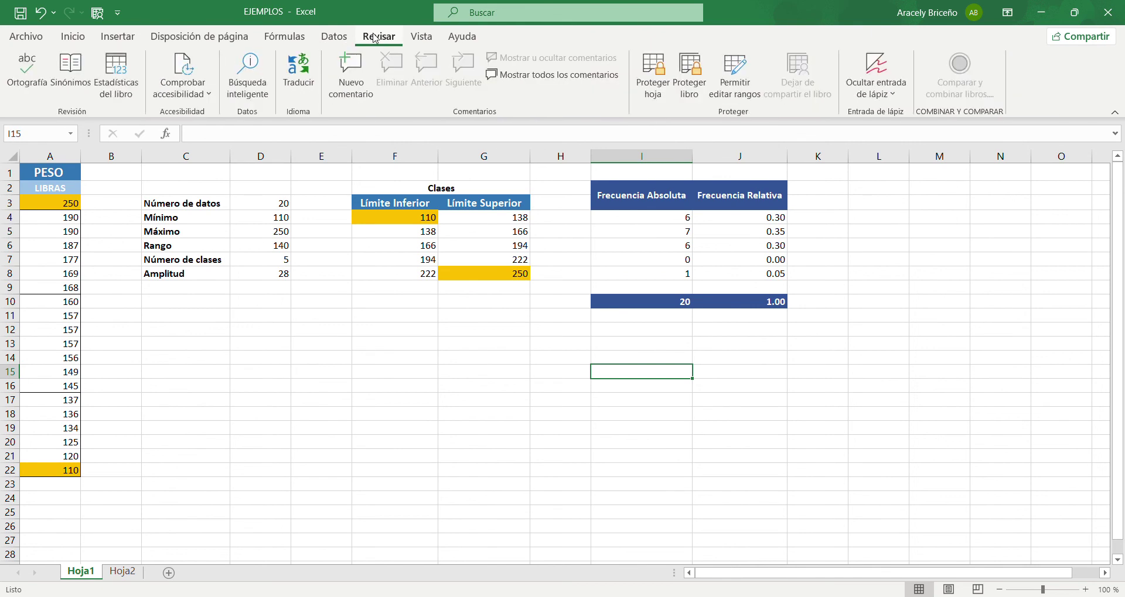
{"action": "left_click", "coordinate": [411, 38]}
{"action": "left_click", "coordinate": [378, 37]}
{"action": "left_click", "coordinate": [345, 40]}
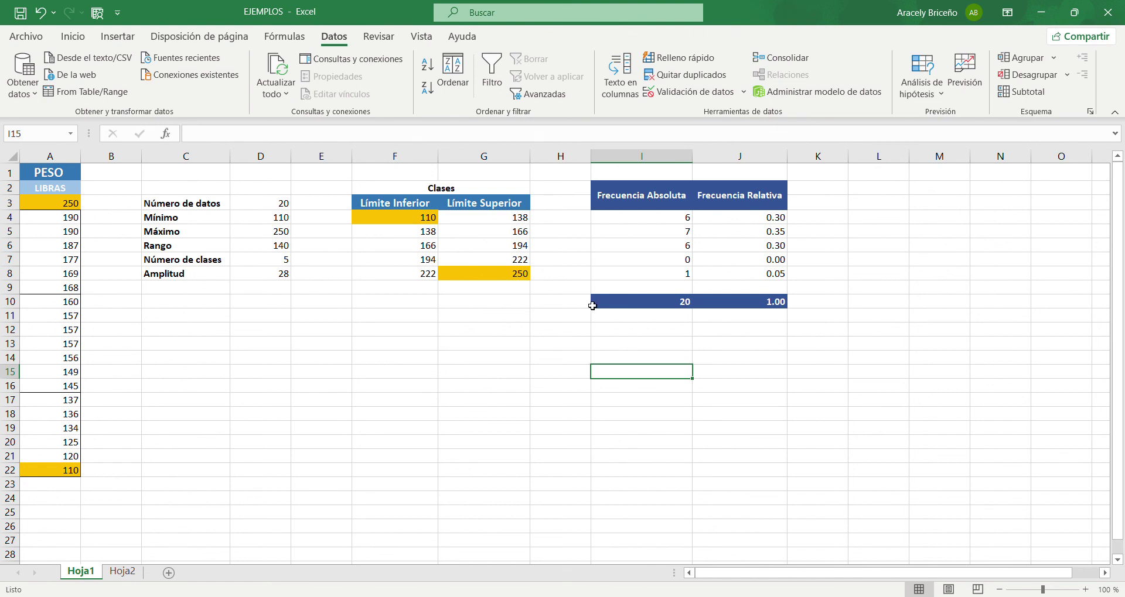
{"action": "left_click", "coordinate": [133, 572]}
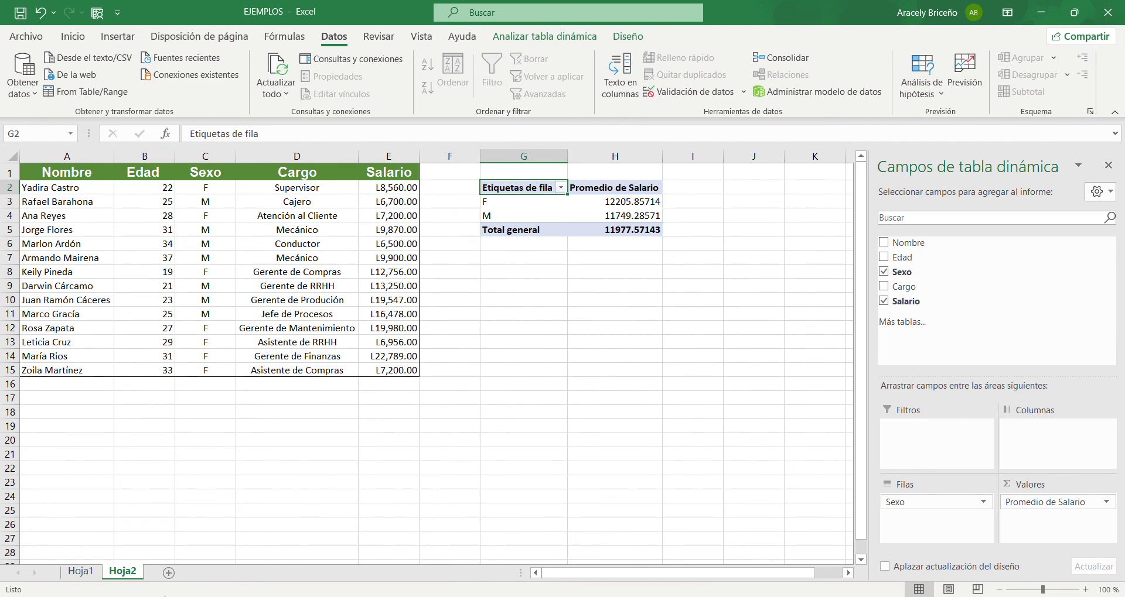
{"action": "left_click", "coordinate": [80, 572]}
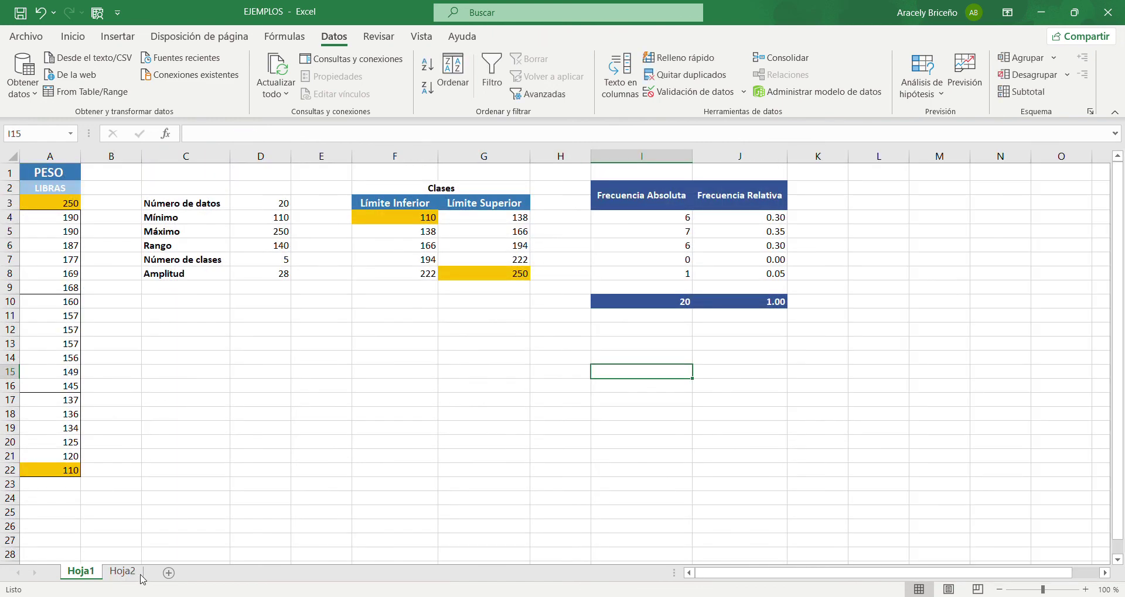
{"action": "left_click", "coordinate": [139, 573]}
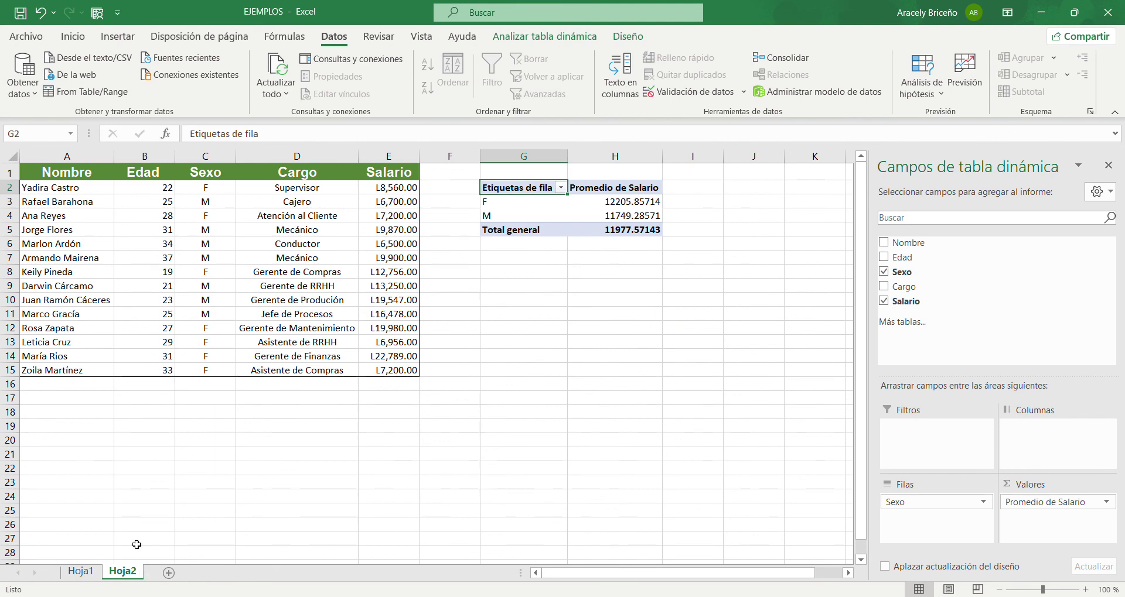
{"action": "left_click", "coordinate": [94, 574]}
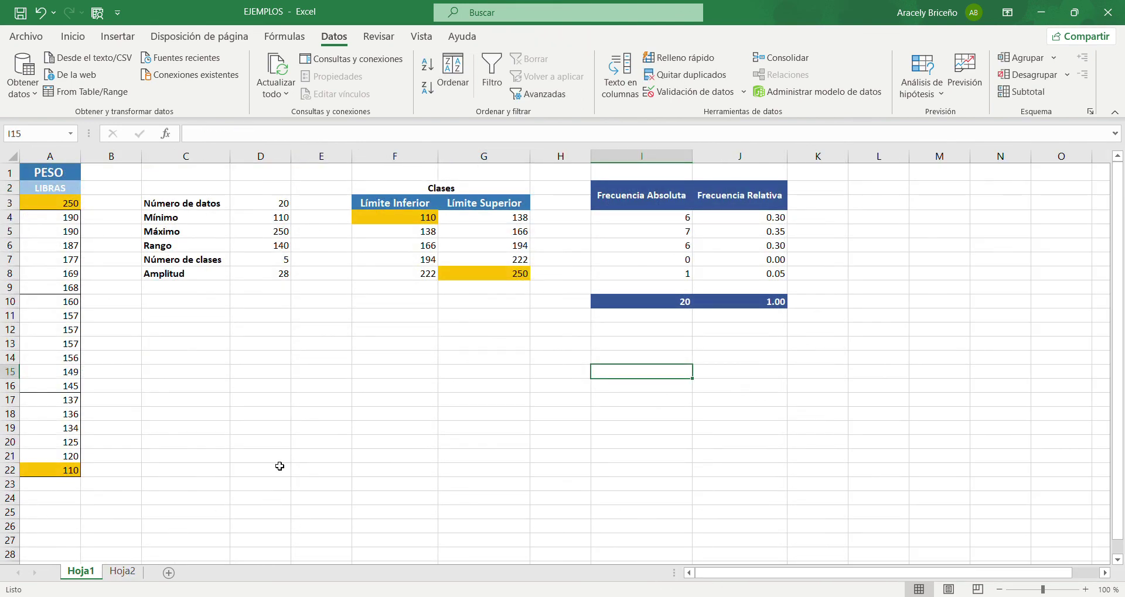
Outline the summary data in C3:D8, from Número de datos to Amplitud, with an outside border
{"action": "left_click_drag", "start_coordinate": [216, 204], "coordinate": [280, 275]}
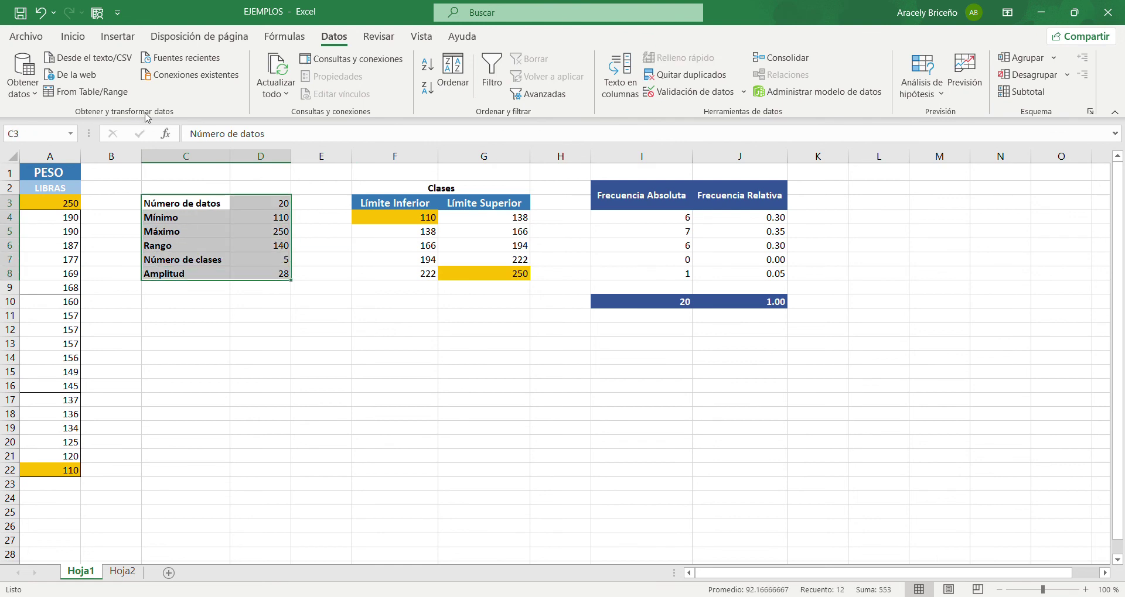
{"action": "left_click", "coordinate": [72, 36]}
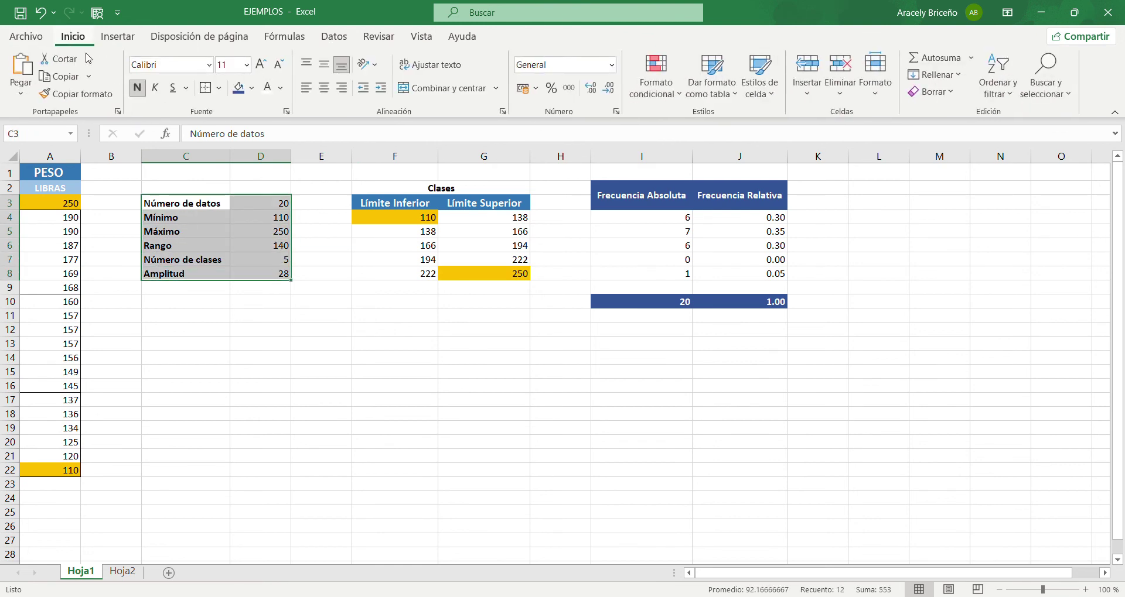
{"action": "left_click", "coordinate": [206, 88]}
{"action": "left_click", "coordinate": [327, 358]}
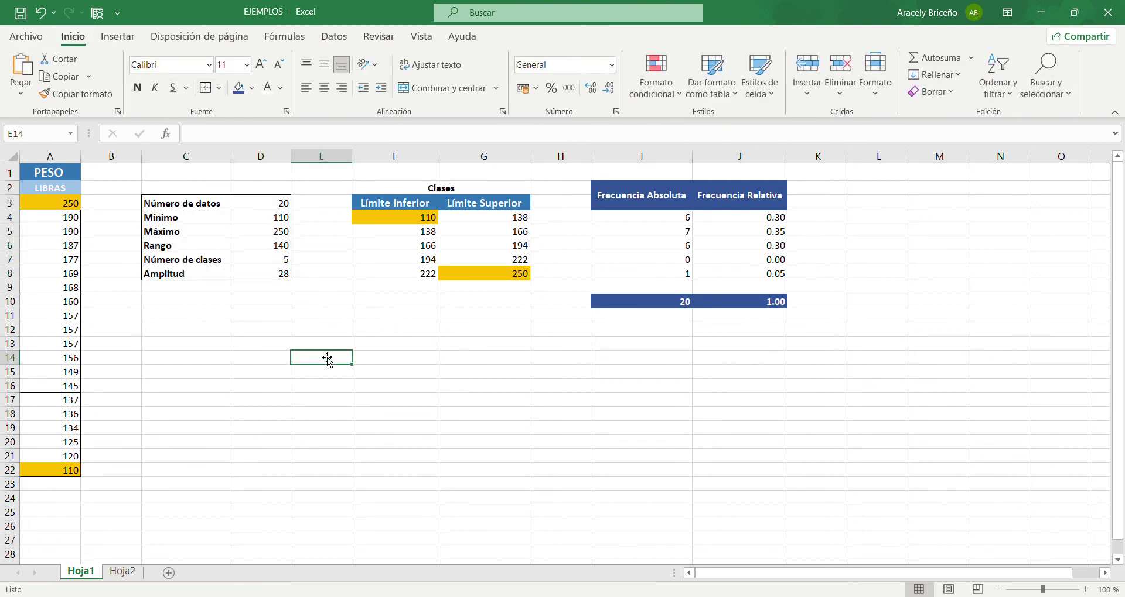